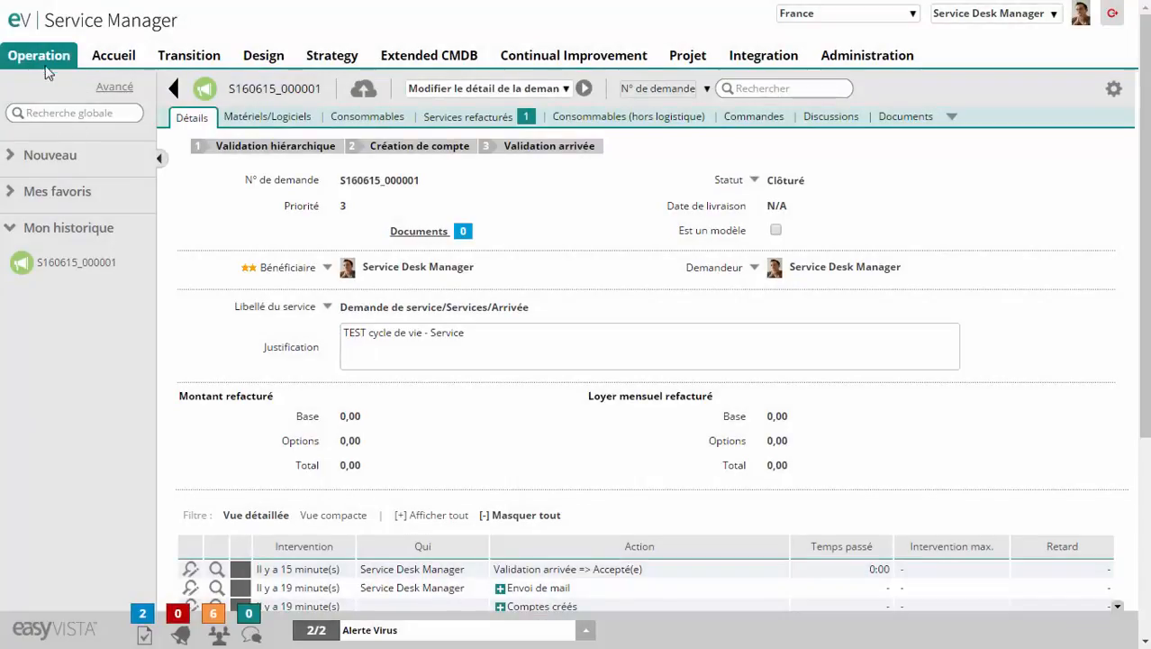
Open the list of life cycles (Cycle de vie) in the Operation references
{"action": "left_click", "coordinate": [39, 58]}
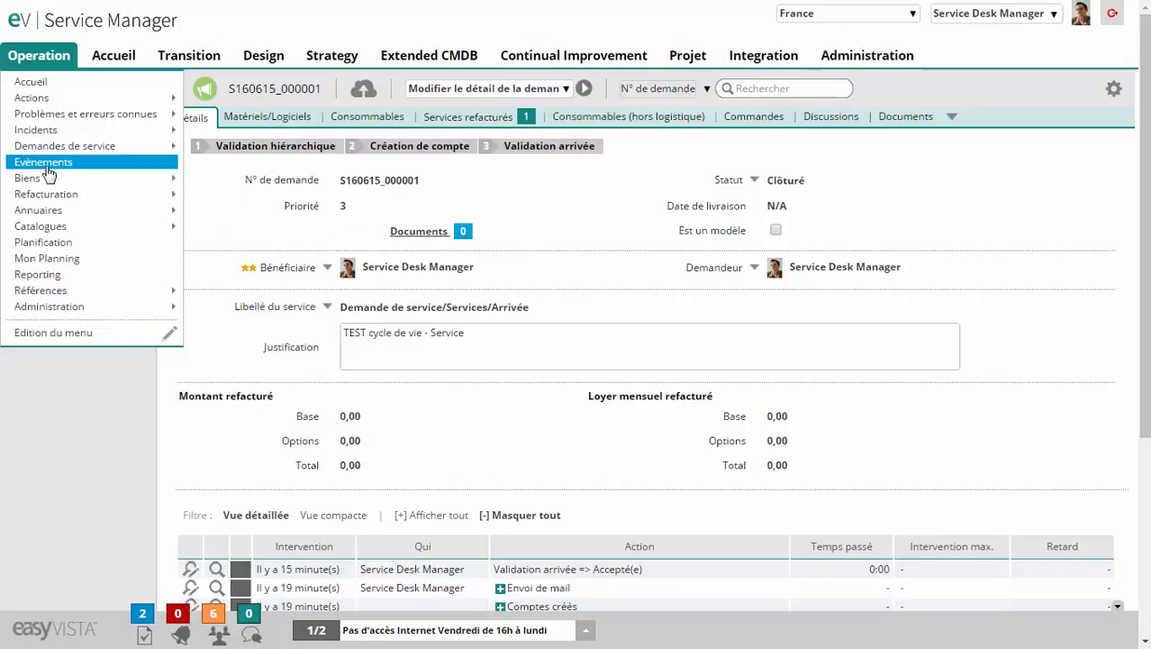
{"action": "mouse_move", "coordinate": [172, 298]}
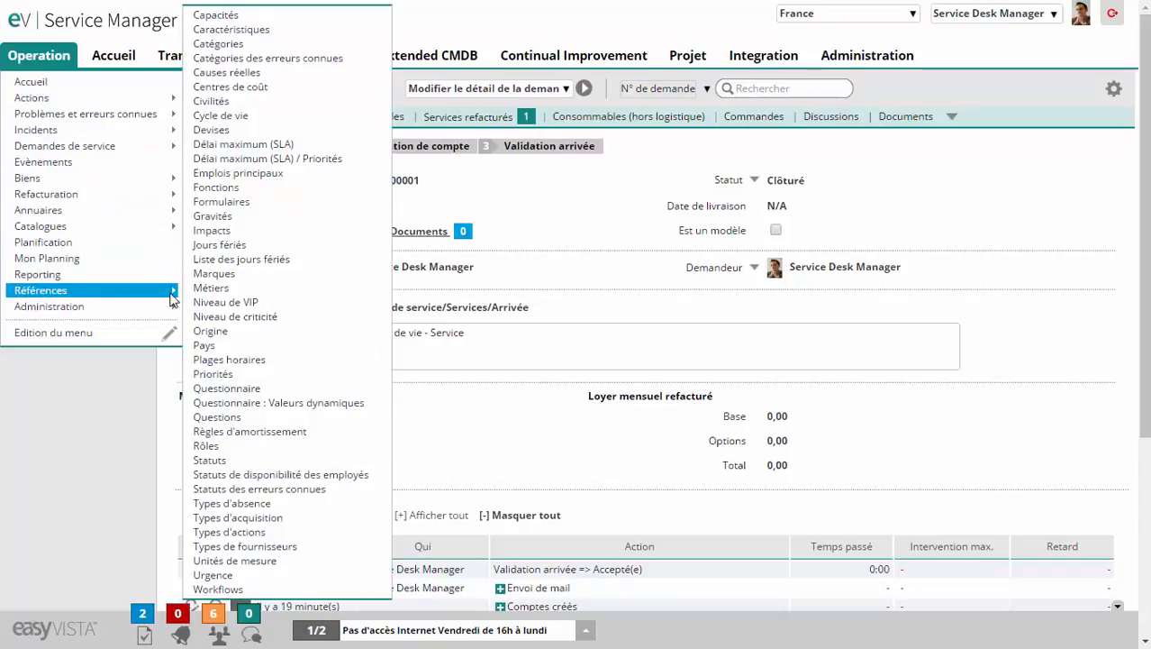
{"action": "left_click", "coordinate": [279, 122]}
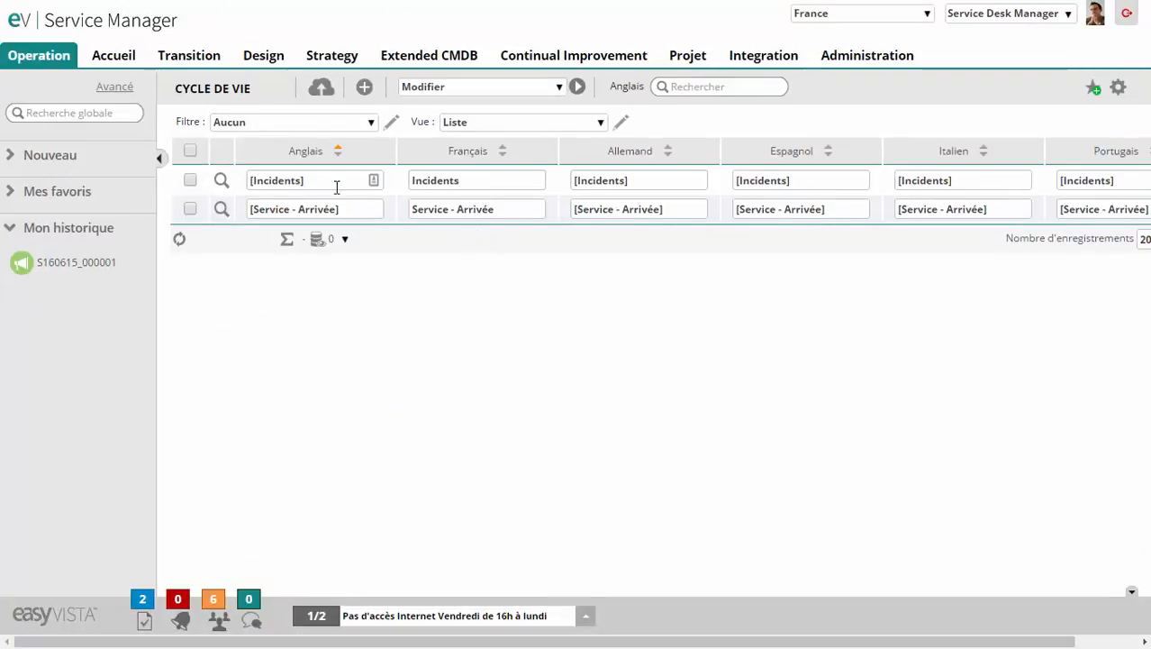
Open the existing "Service - Arrivée" life cycle for editing, examine its stages and background colours, and close it
{"action": "left_click", "coordinate": [191, 209]}
{"action": "left_click", "coordinate": [575, 87]}
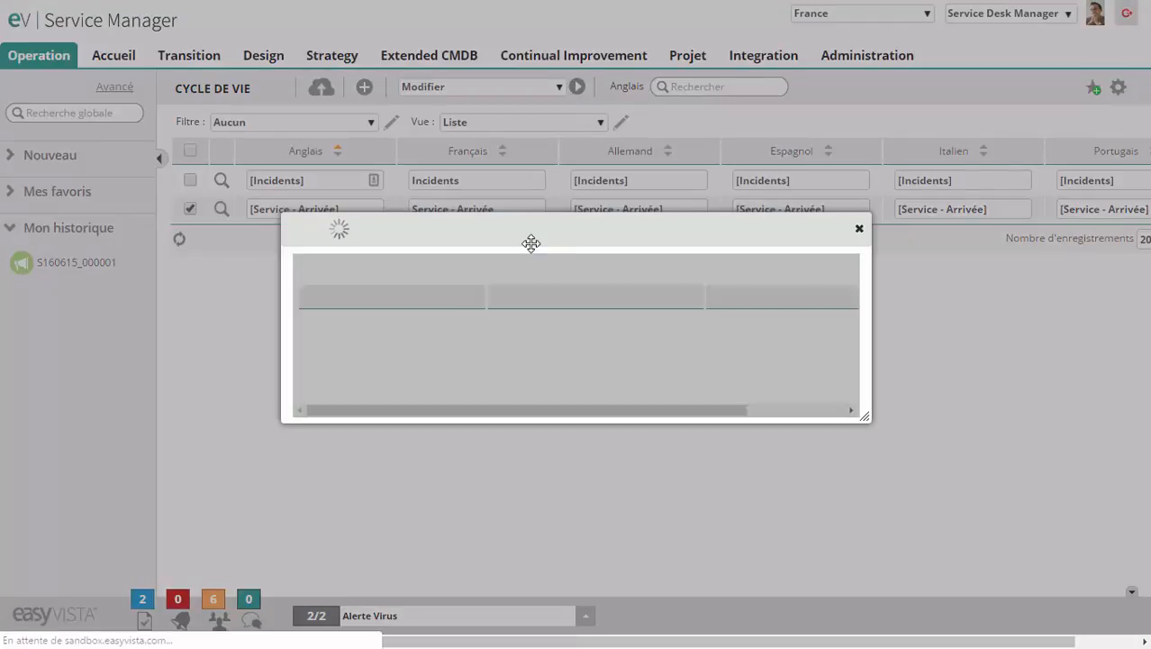
{"action": "left_click", "coordinate": [861, 432]}
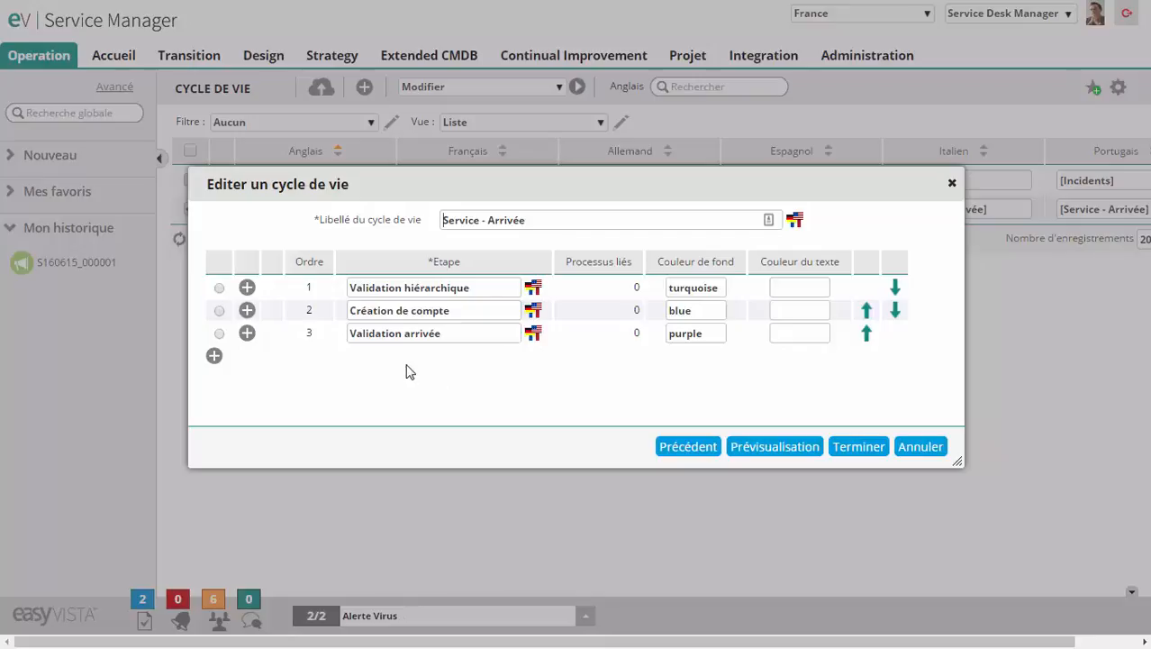
{"action": "left_click", "coordinate": [867, 445]}
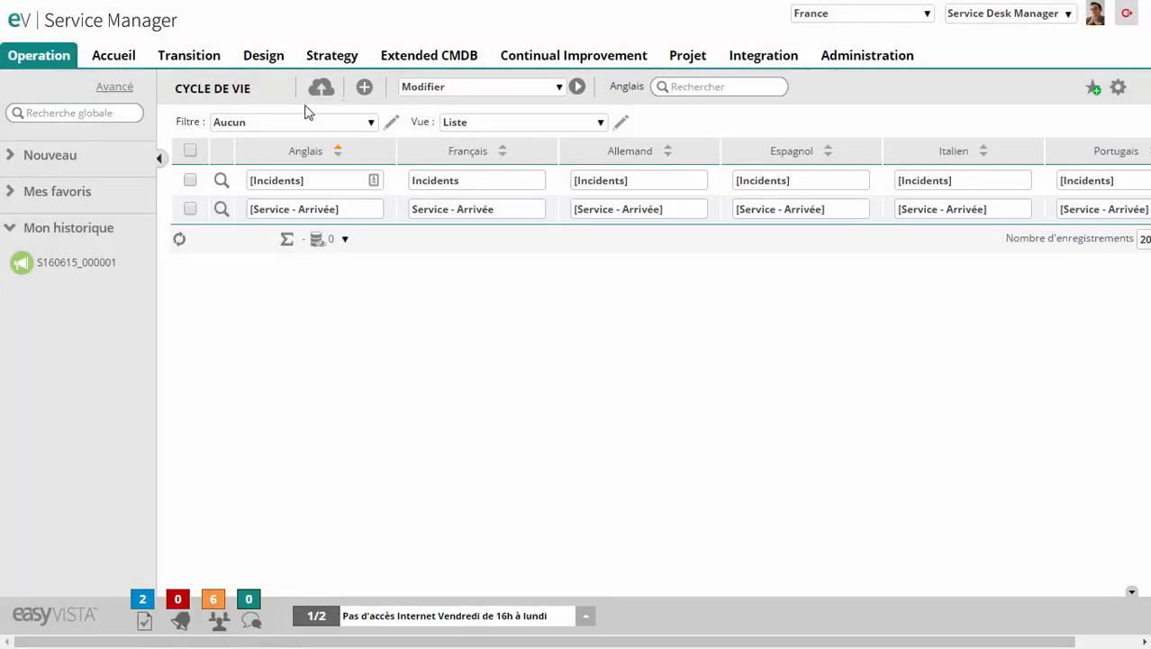
Create a life cycle labelled "Service : Installation" with "Validation Hiérarchique" as its first stage
{"action": "left_click", "coordinate": [365, 88]}
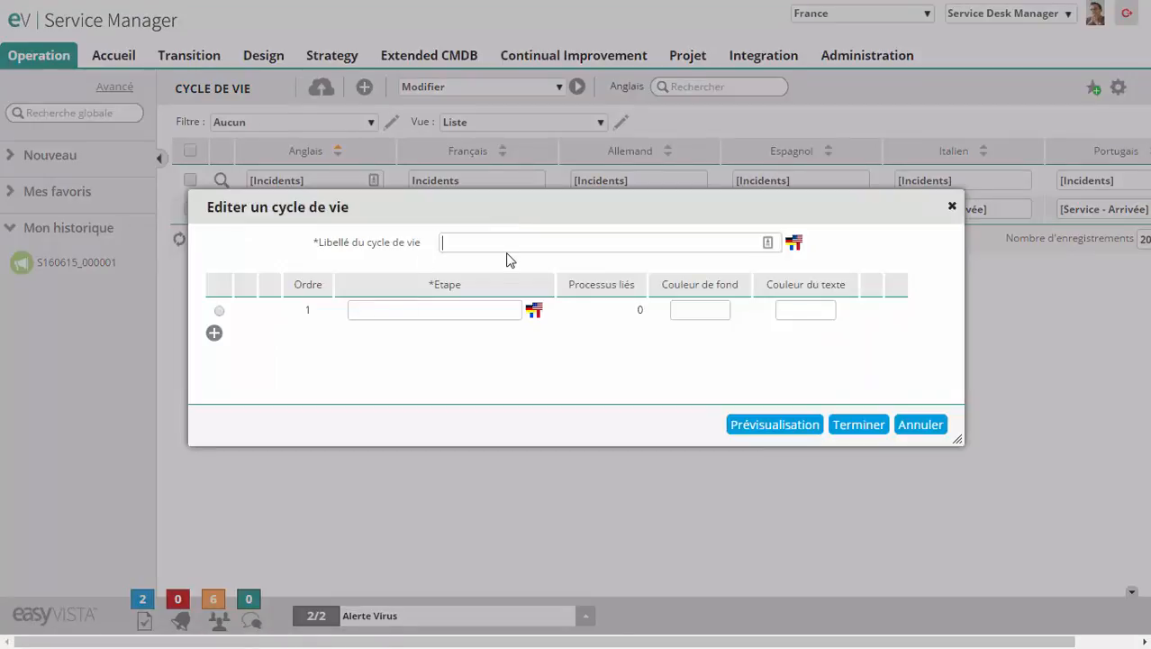
{"action": "type", "text": "Service "}
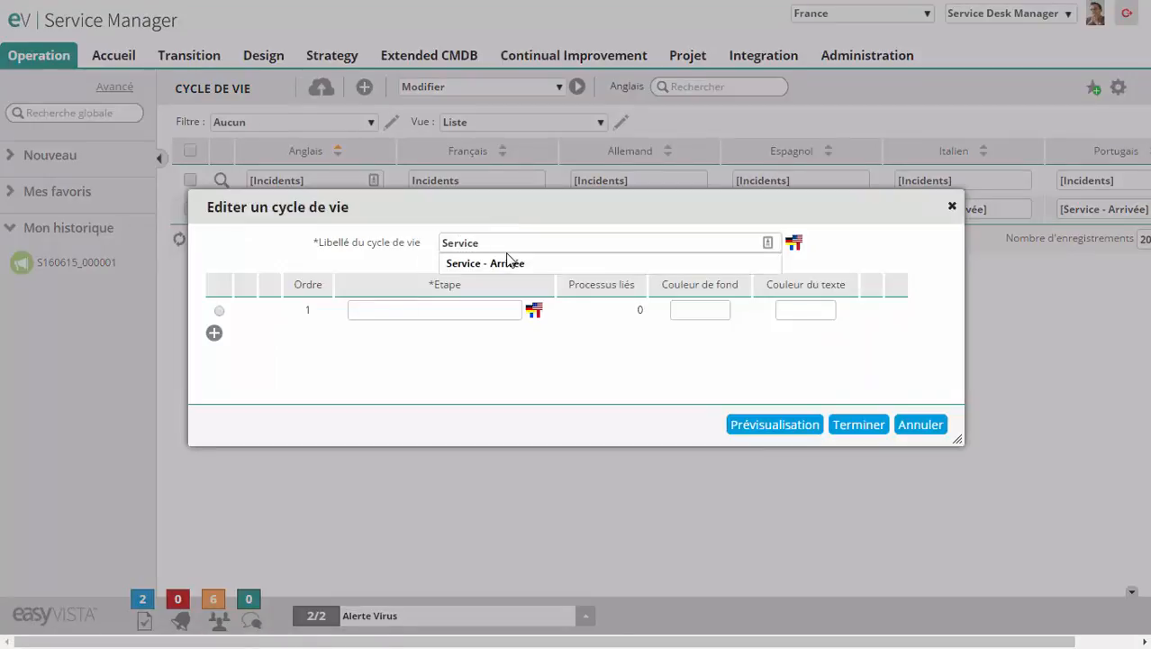
{"action": "type", "text": ": Installation"}
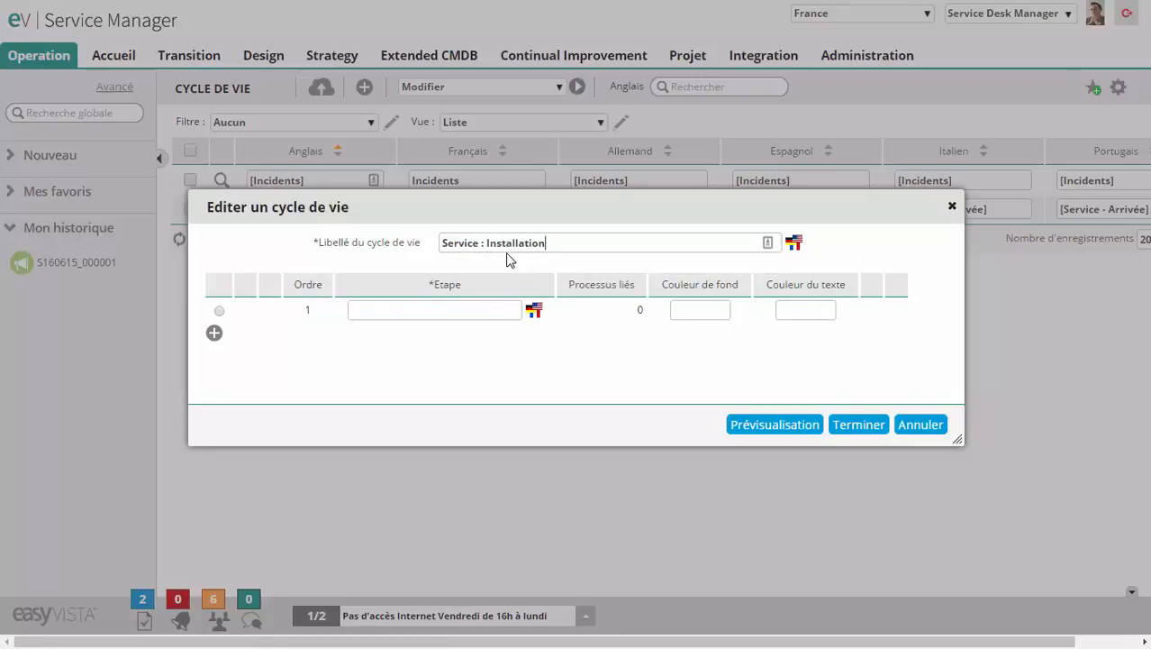
{"action": "left_click", "coordinate": [466, 311]}
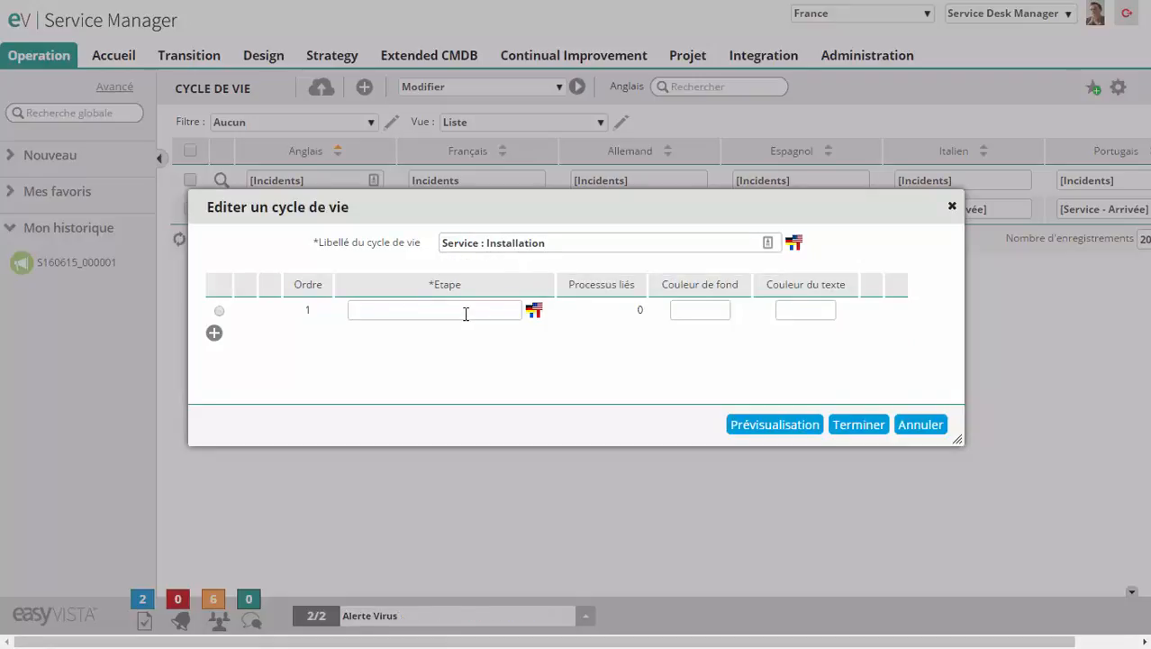
{"action": "type", "text": "Validation Hiérarchique"}
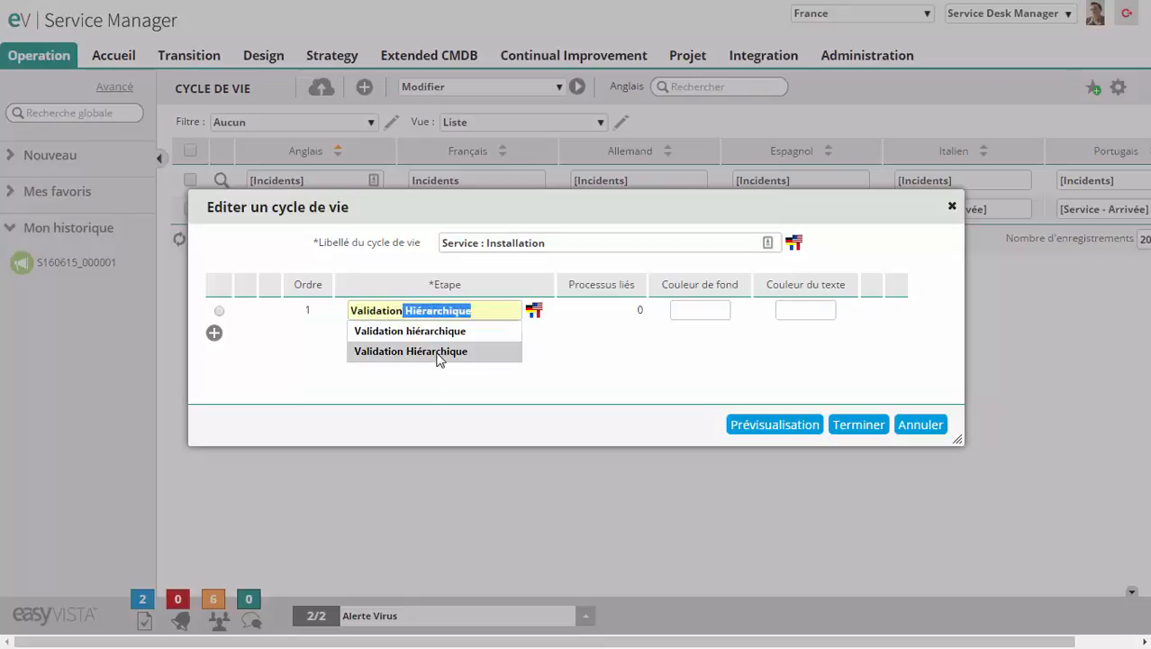
{"action": "left_click", "coordinate": [437, 352]}
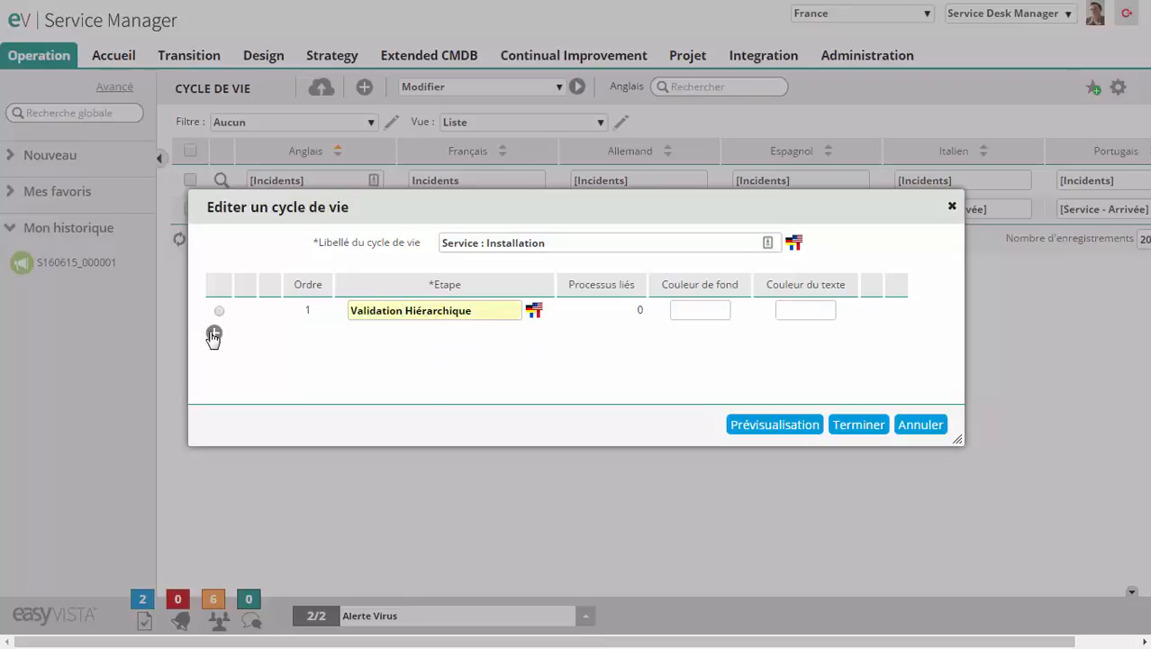
Add a second stage named "Traitement Logistique" to the life cycle
{"action": "left_click", "coordinate": [213, 336]}
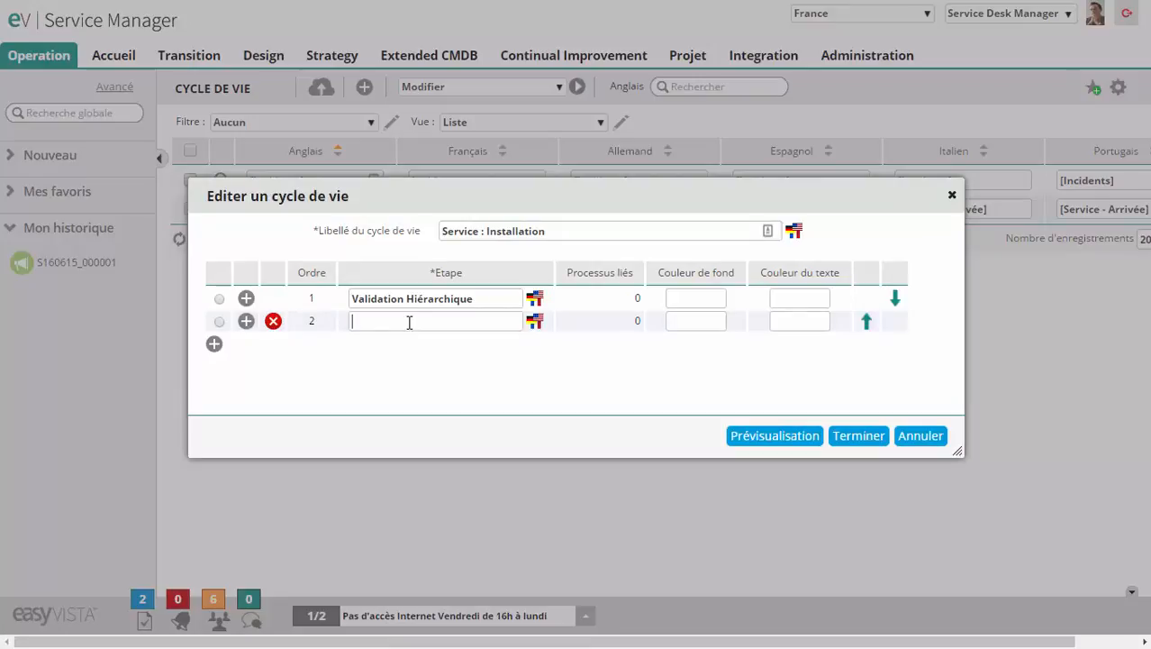
{"action": "type", "text": "TR"}
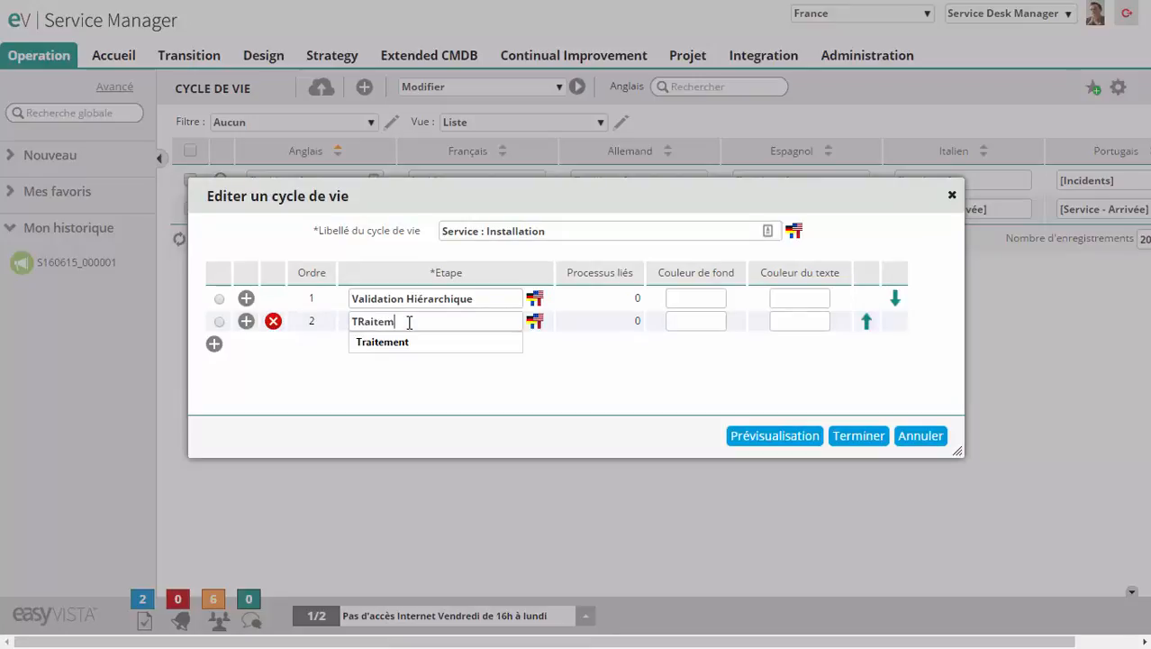
{"action": "key", "text": "BackSpace"}
{"action": "type", "text": "r"}
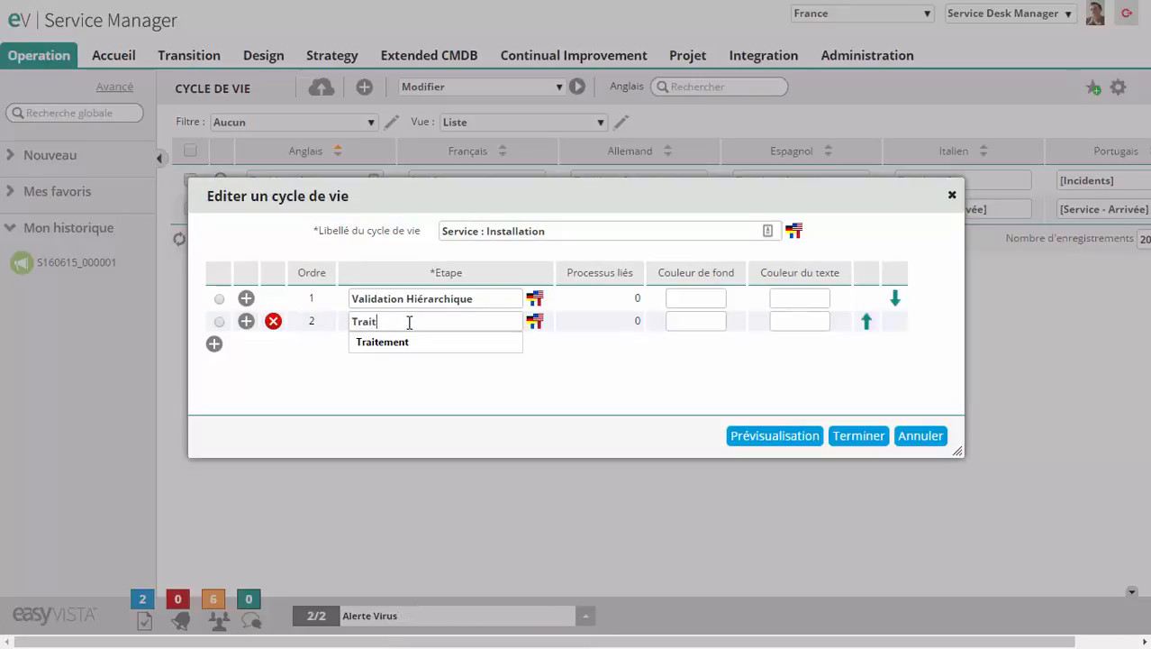
{"action": "type", "text": "aitement "}
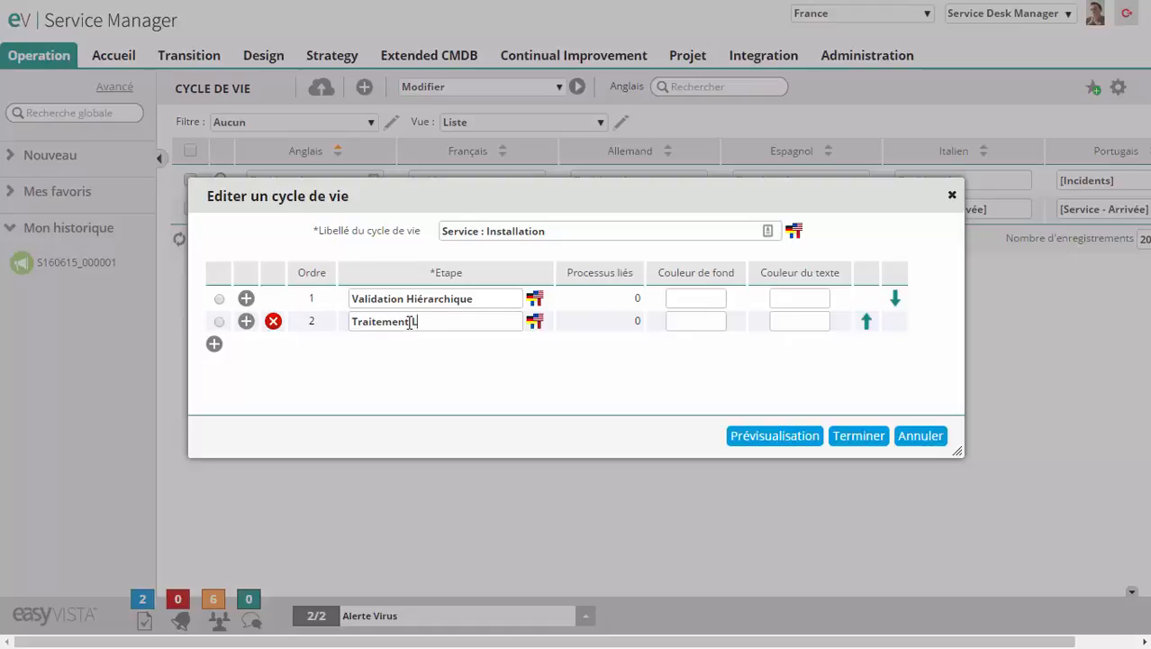
{"action": "type", "text": "Logistique"}
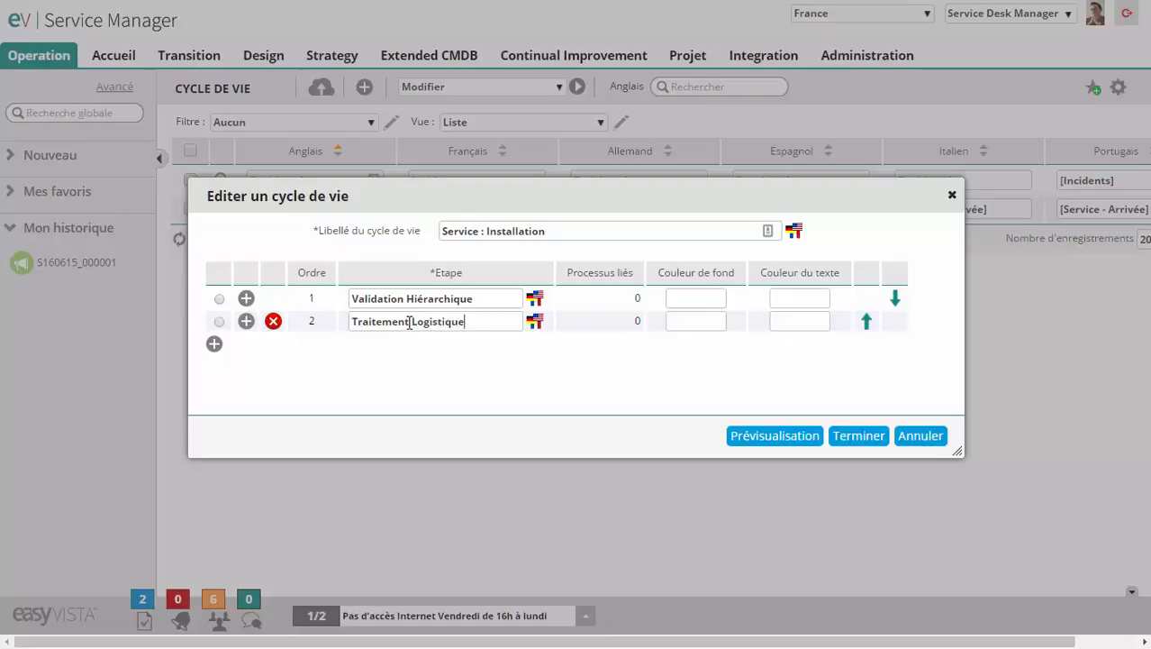
Add a third stage named "Traitement informatique" to the life cycle
{"action": "left_click", "coordinate": [215, 345]}
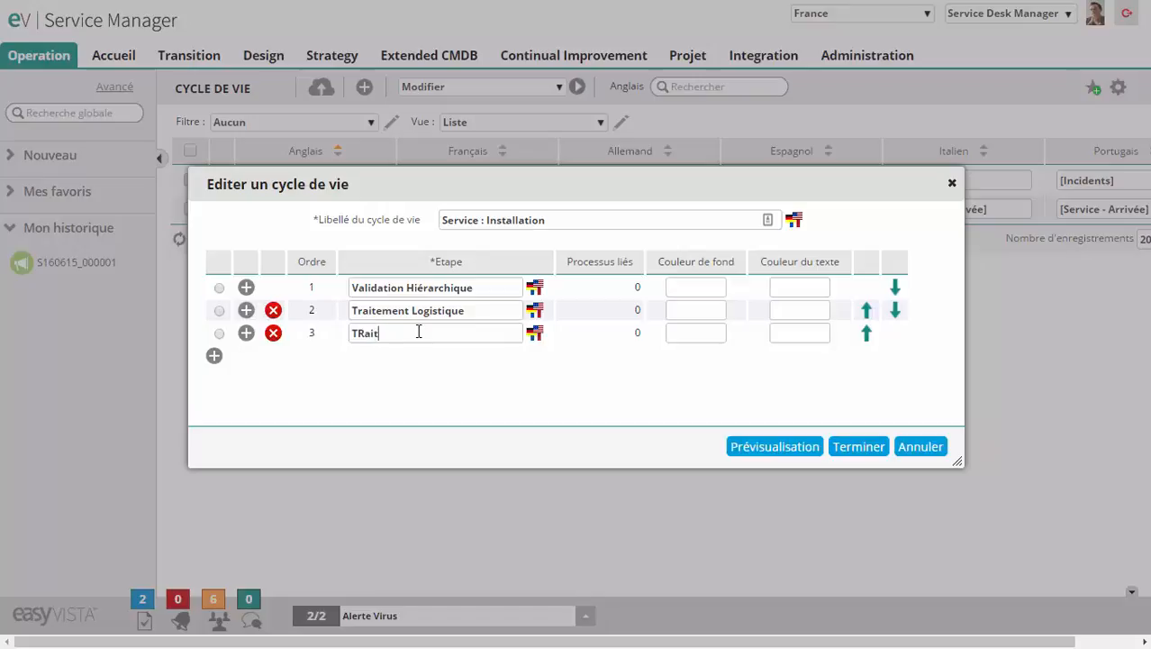
{"action": "key", "text": "BackSpace"}
{"action": "key", "text": "BackSpace"}
{"action": "key", "text": "BackSpace"}
{"action": "key", "text": "BackSpace"}
{"action": "key", "text": "BackSpace"}
{"action": "type", "text": "r"}
Add a fourth stage named "Validation utilisateur" to the life cycle
{"action": "left_click", "coordinate": [215, 356]}
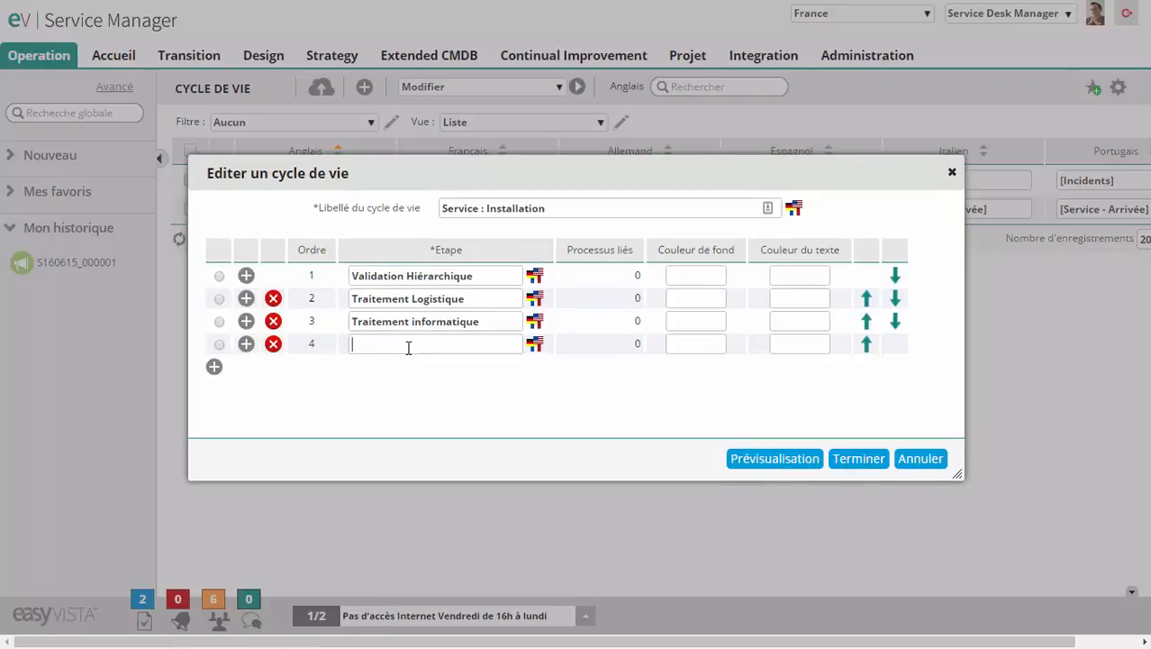
{"action": "type", "text": "Val"}
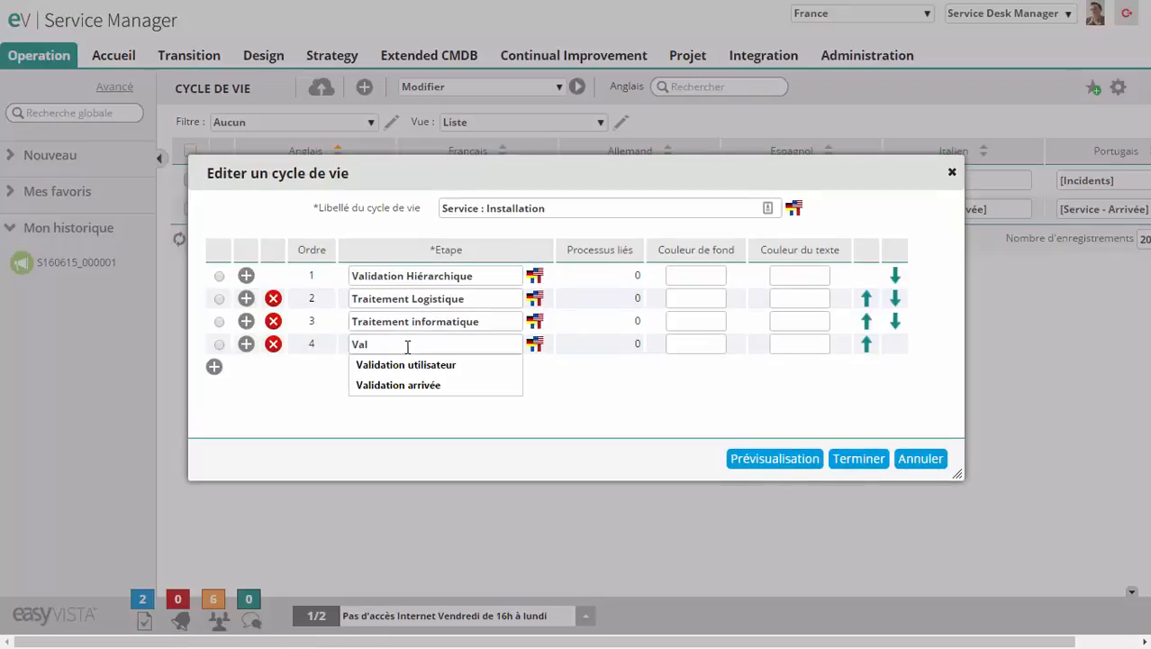
{"action": "left_click", "coordinate": [429, 363]}
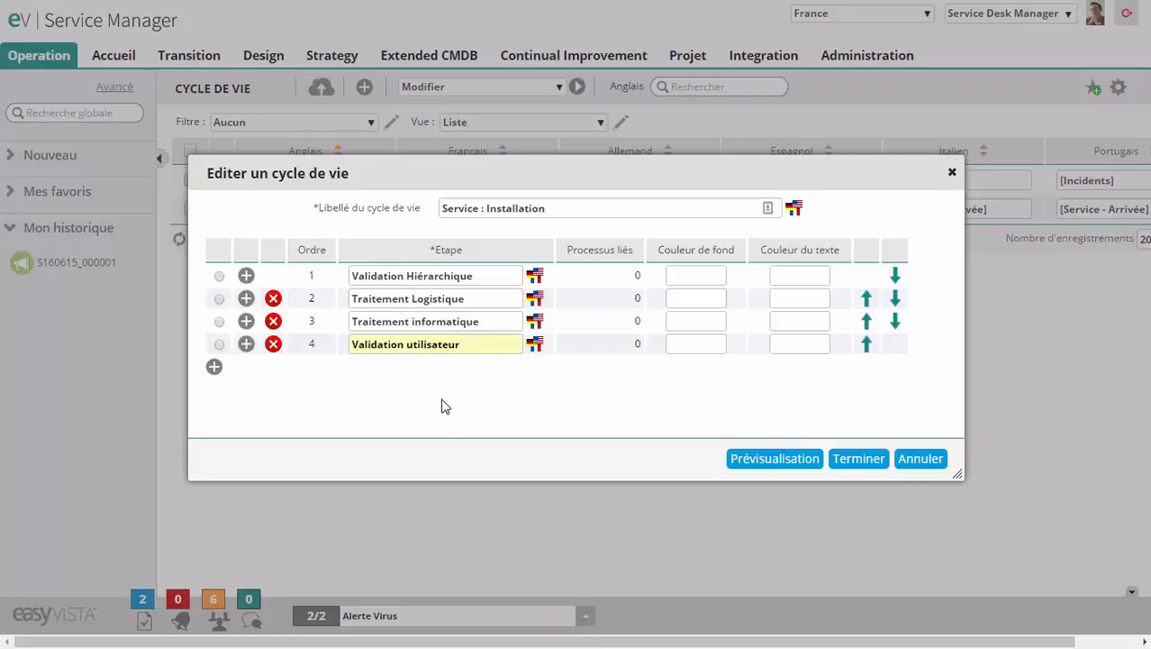
Set the background colours of stages 1 to 4 to turquoise, purple, red and turquoise
{"action": "left_click", "coordinate": [688, 276]}
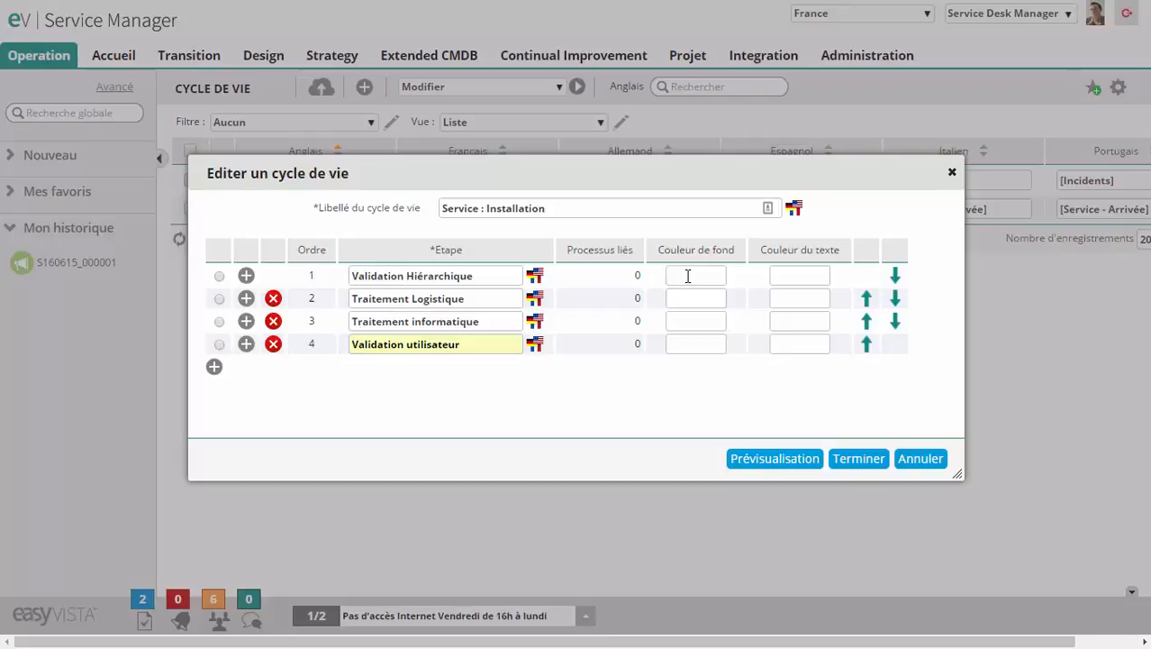
{"action": "type", "text": "Tu"}
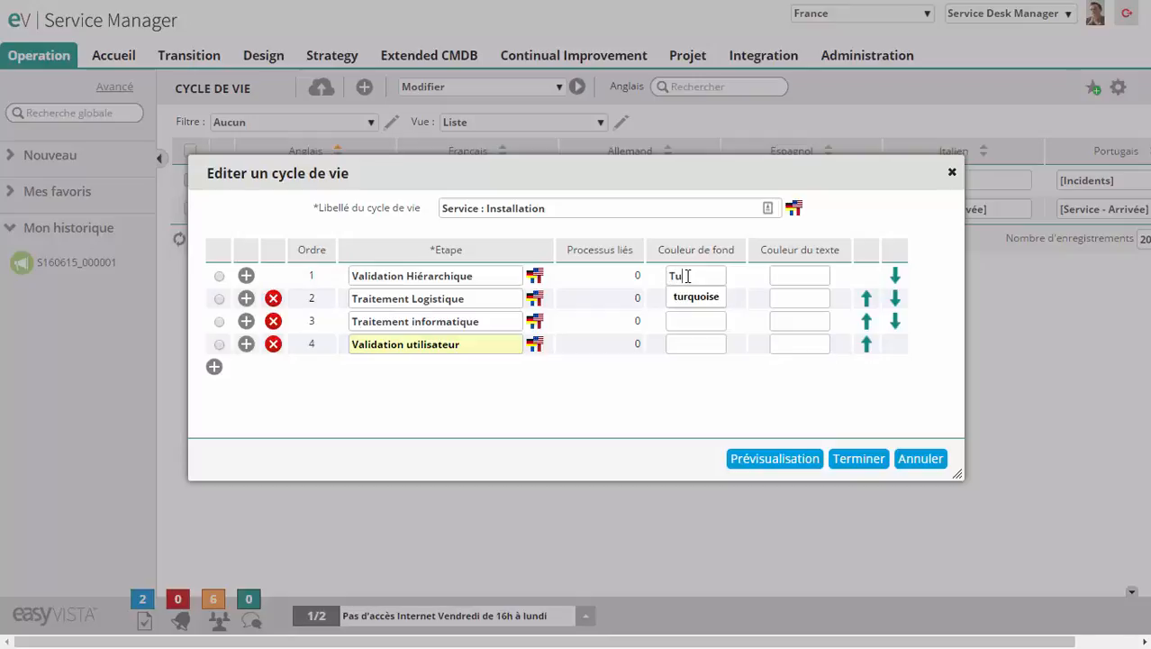
{"action": "type", "text": "rquoise"}
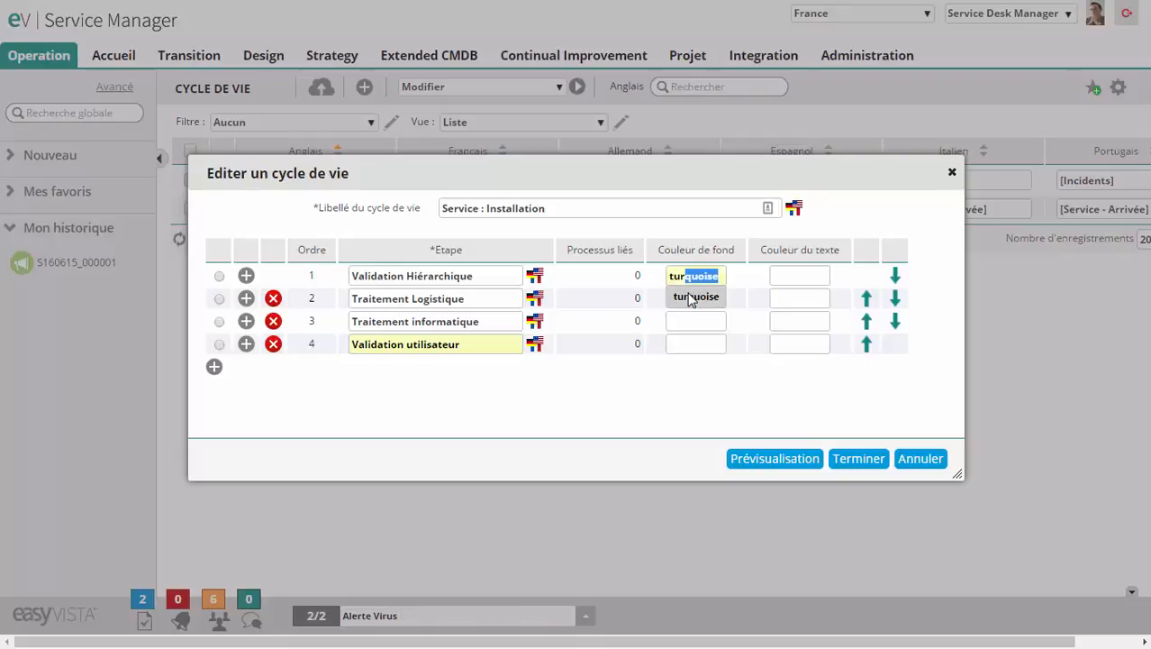
{"action": "left_click", "coordinate": [691, 296]}
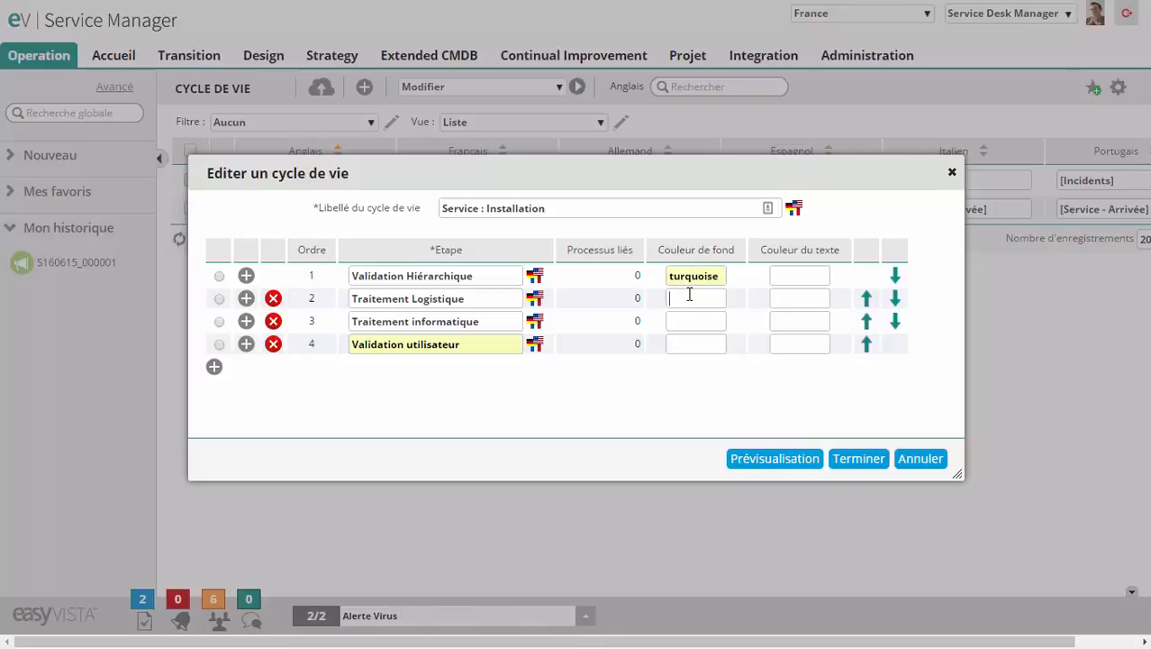
{"action": "type", "text": "purple"}
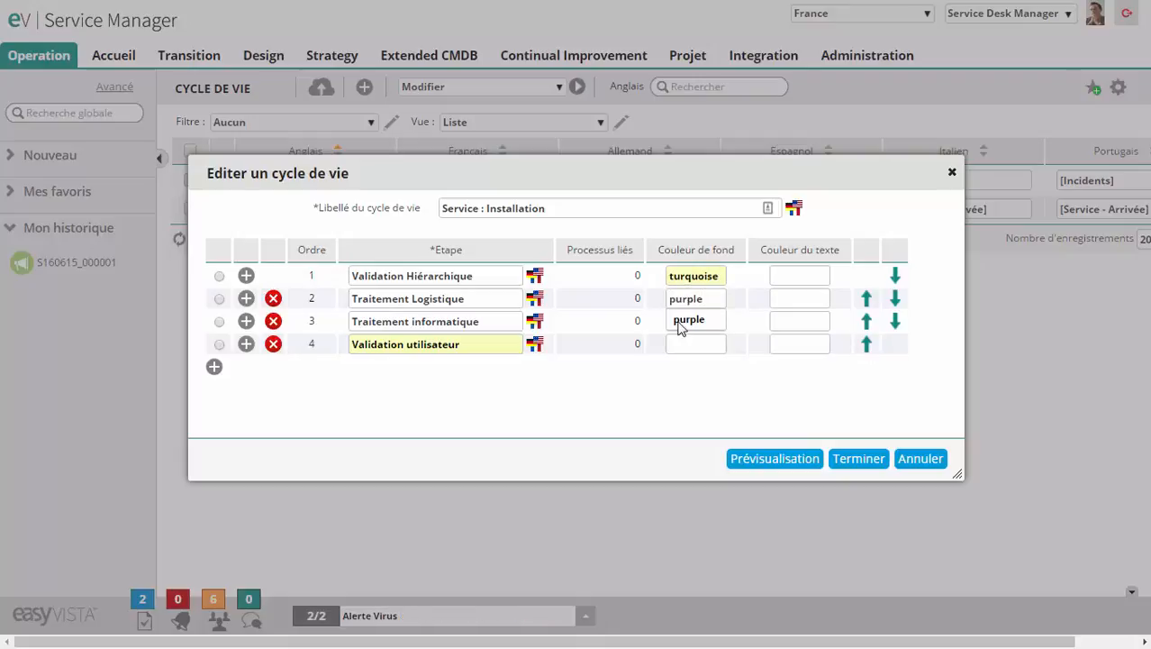
{"action": "left_click", "coordinate": [683, 321]}
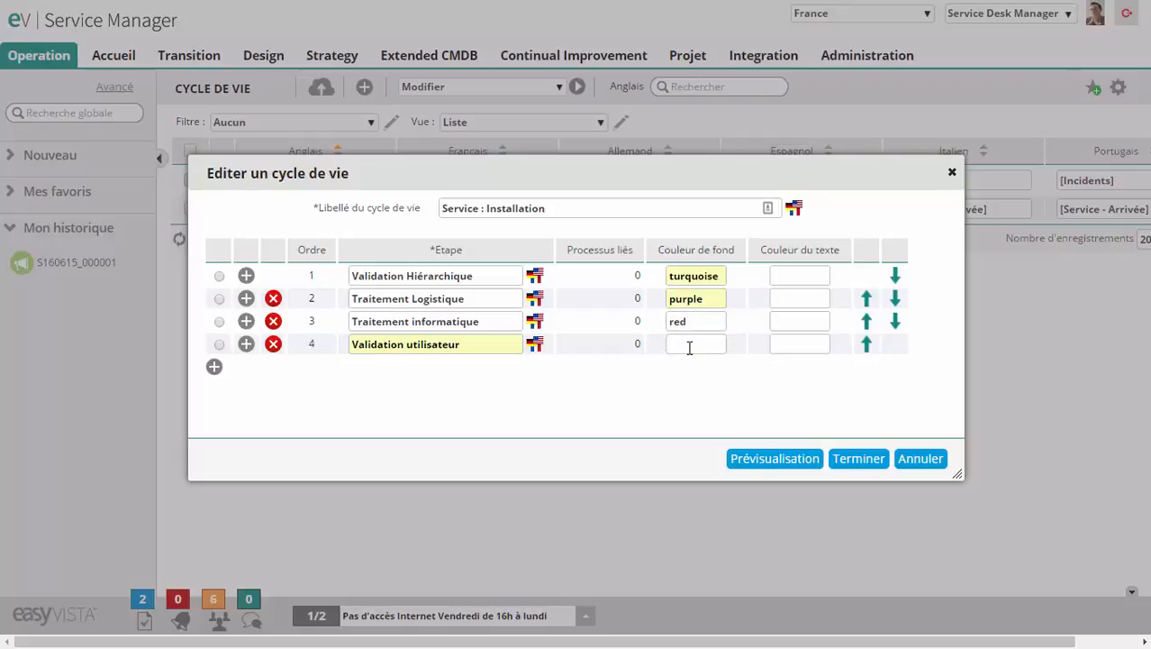
{"action": "left_click", "coordinate": [689, 347]}
{"action": "type", "text": "turquoise"}
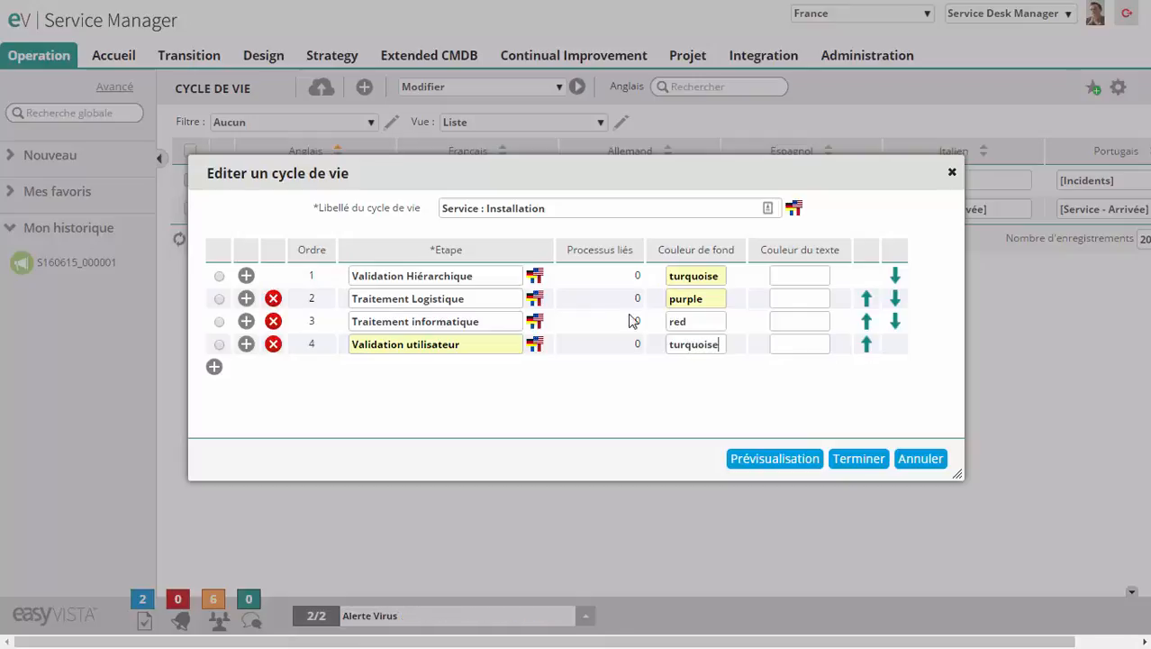
Preview the "Service : Installation" life cycle, return to its definition and finish creating it
{"action": "left_click", "coordinate": [793, 462]}
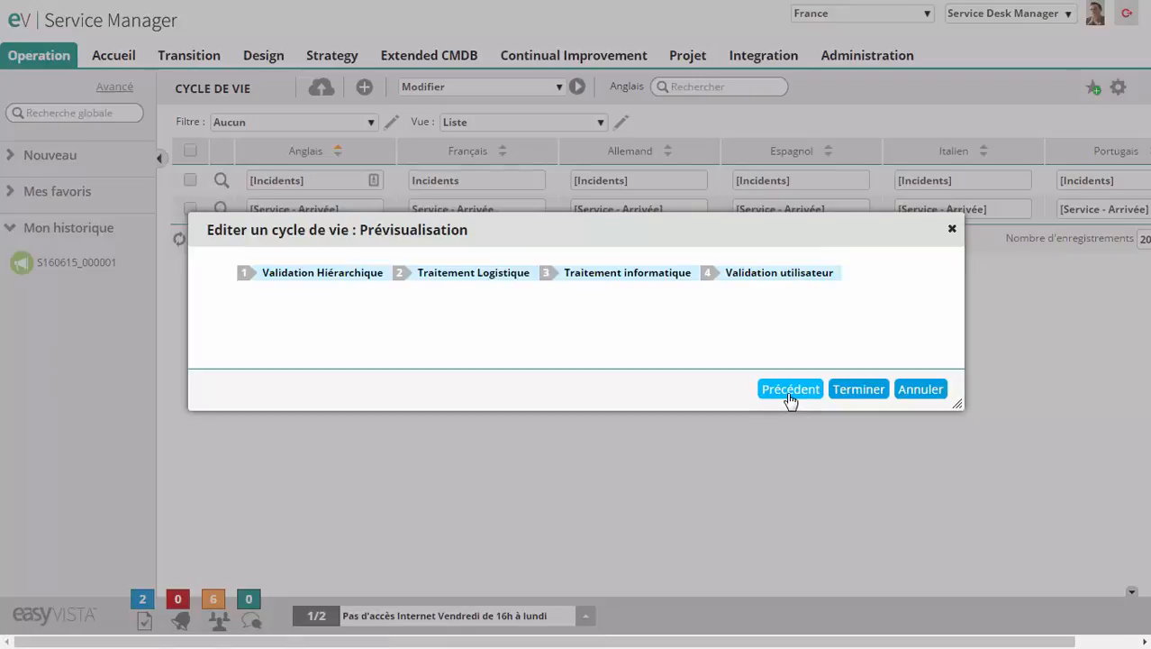
{"action": "left_click", "coordinate": [790, 397]}
{"action": "left_click", "coordinate": [859, 461]}
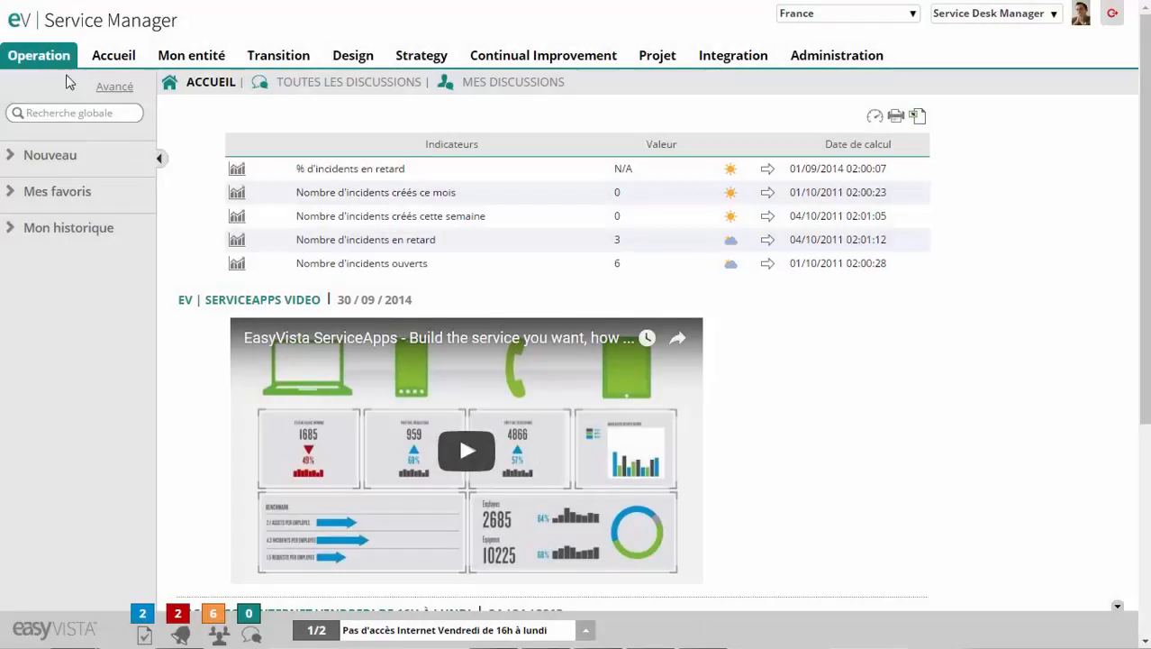
Open the "Service : Installation" workflow from the Operation references and look through its diagram
{"action": "left_click", "coordinate": [39, 55]}
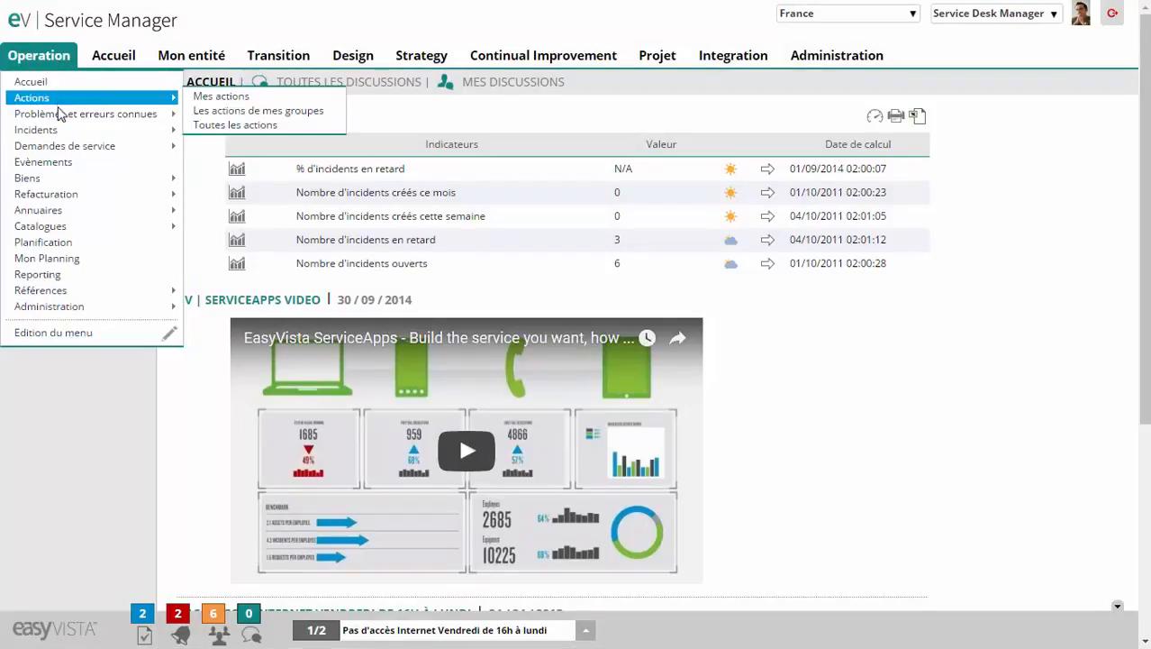
{"action": "mouse_move", "coordinate": [78, 296]}
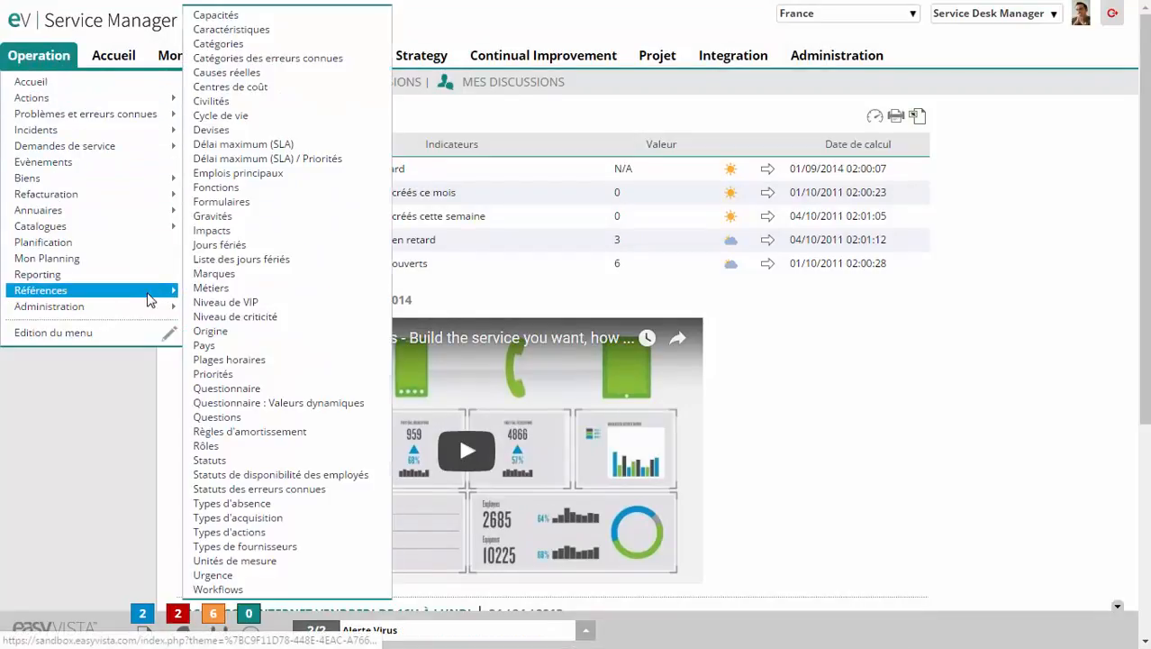
{"action": "left_click", "coordinate": [266, 590]}
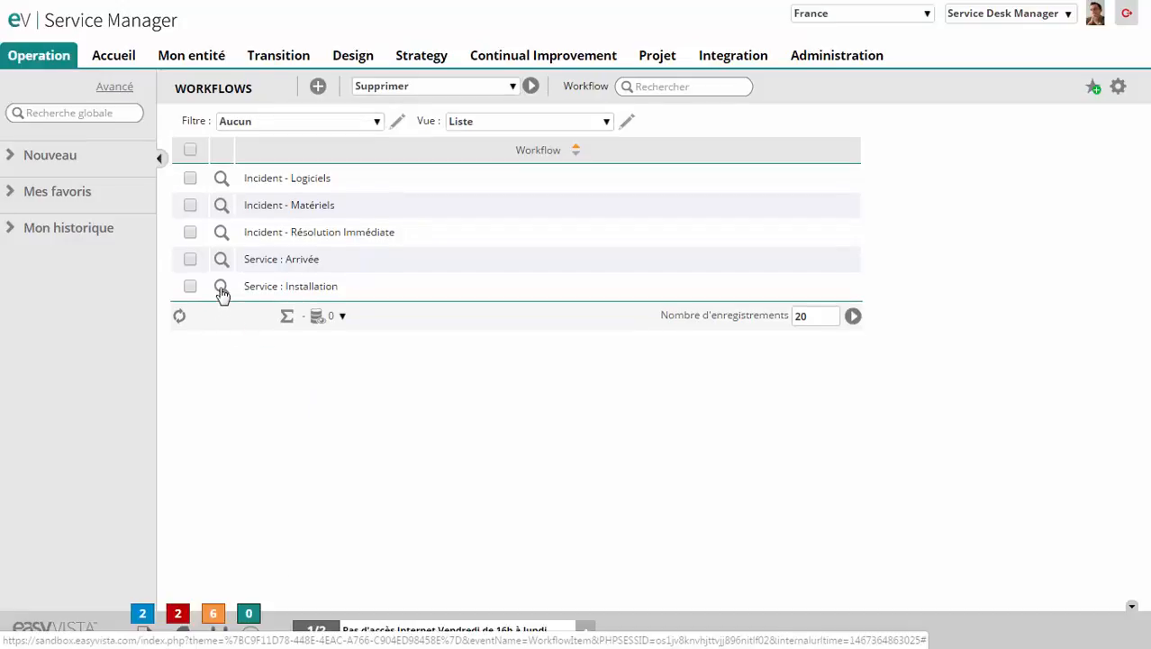
{"action": "left_click", "coordinate": [222, 289]}
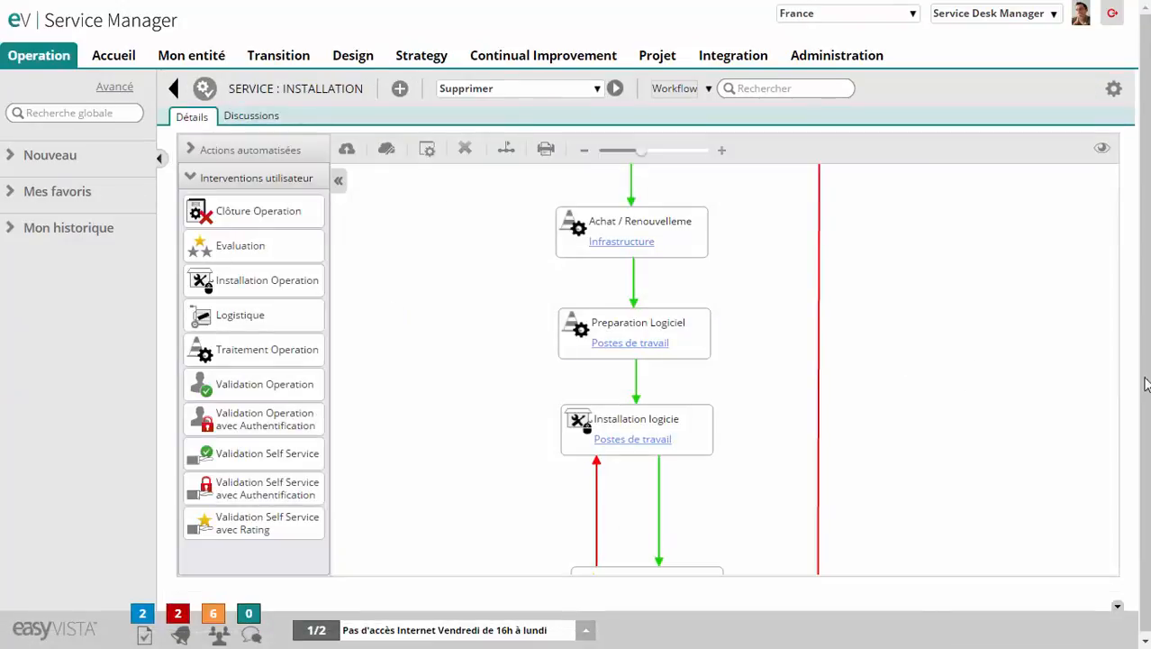
{"action": "scroll", "coordinate": [973, 401], "scroll_direction": "up", "scroll_amount": 2}
{"action": "scroll", "coordinate": [946, 314], "scroll_direction": "down", "scroll_amount": 5}
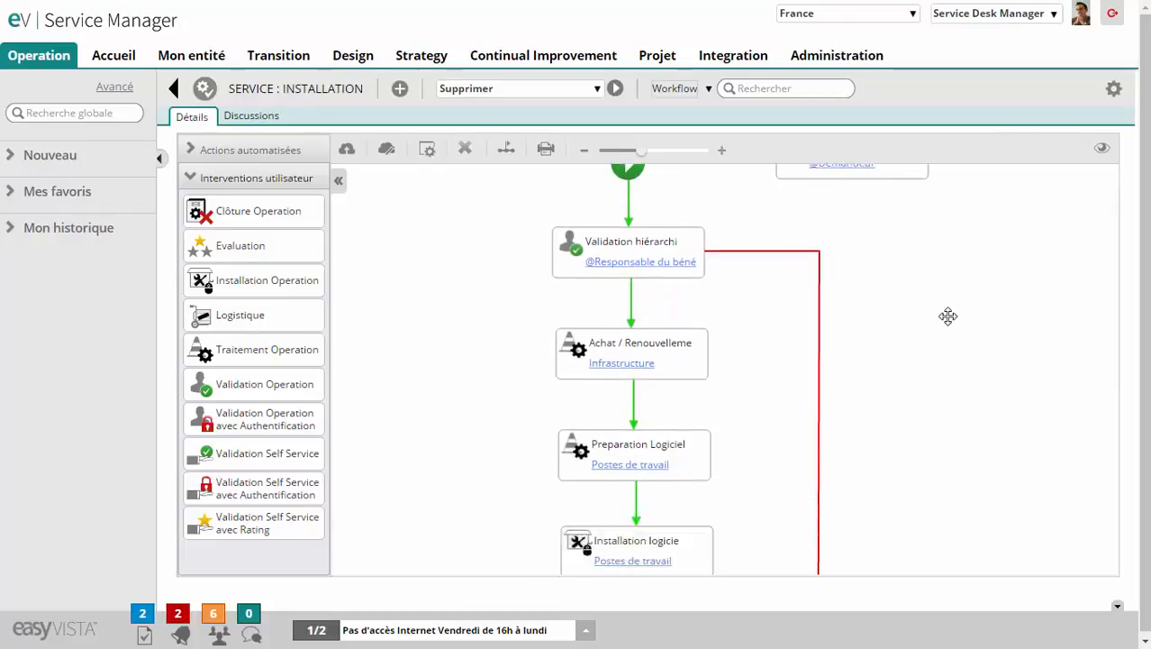
Assign the "Service : Installation" life cycle to the workflow in its general properties and save them
{"action": "scroll", "coordinate": [939, 332], "scroll_direction": "up", "scroll_amount": 5}
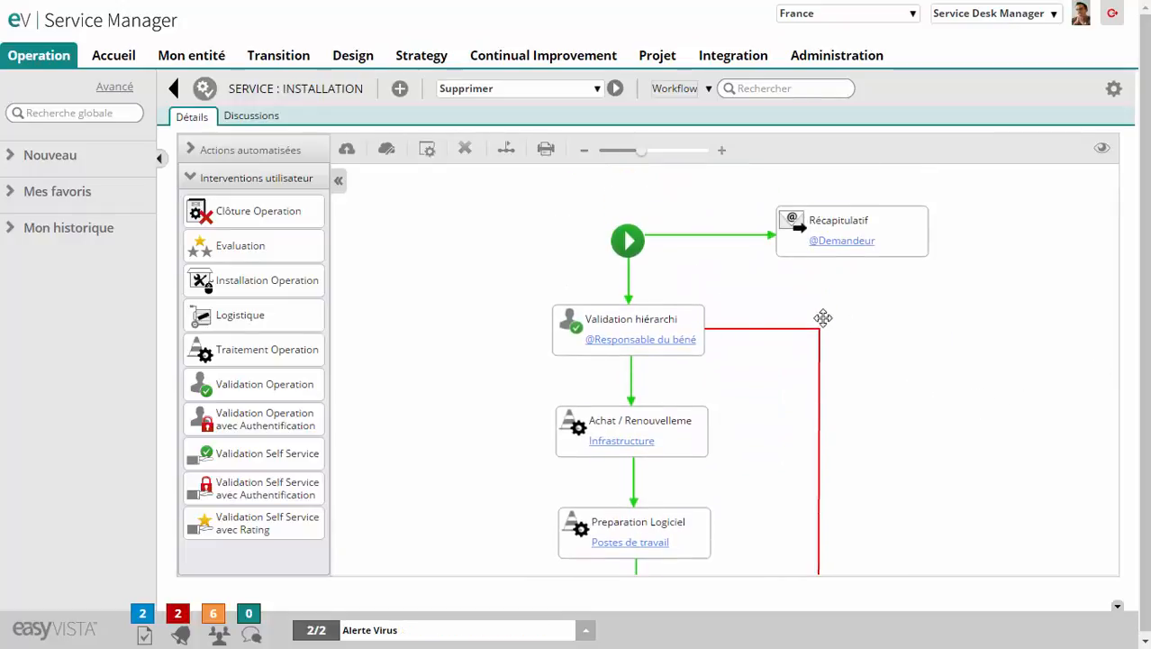
{"action": "left_click", "coordinate": [633, 249]}
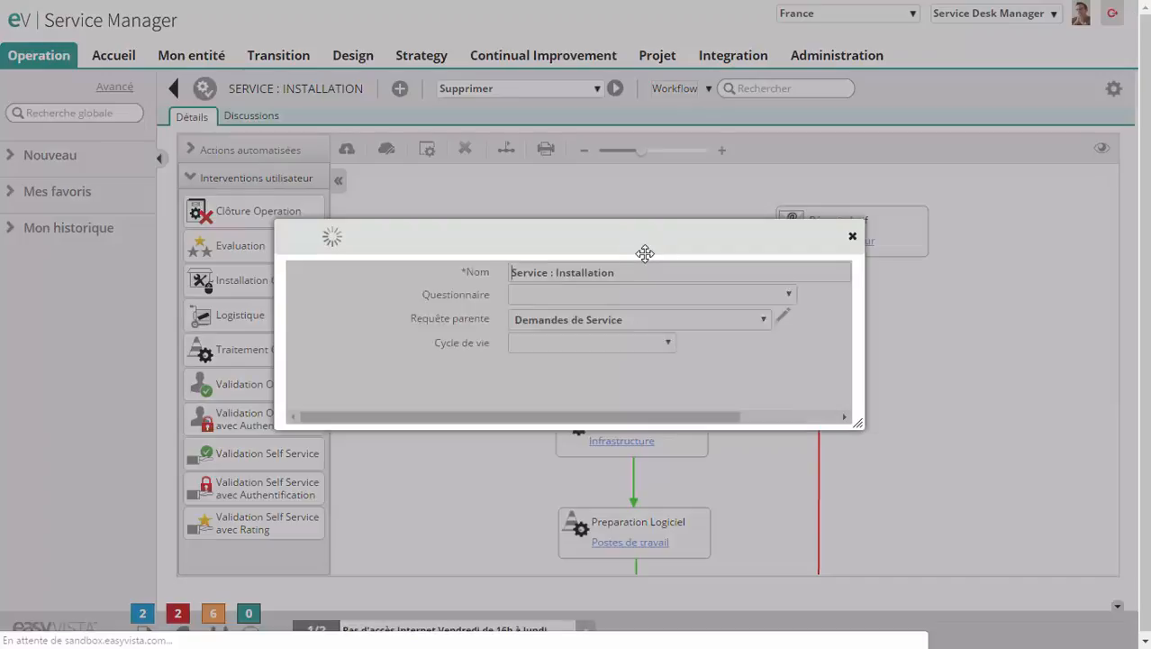
{"action": "left_click", "coordinate": [442, 329]}
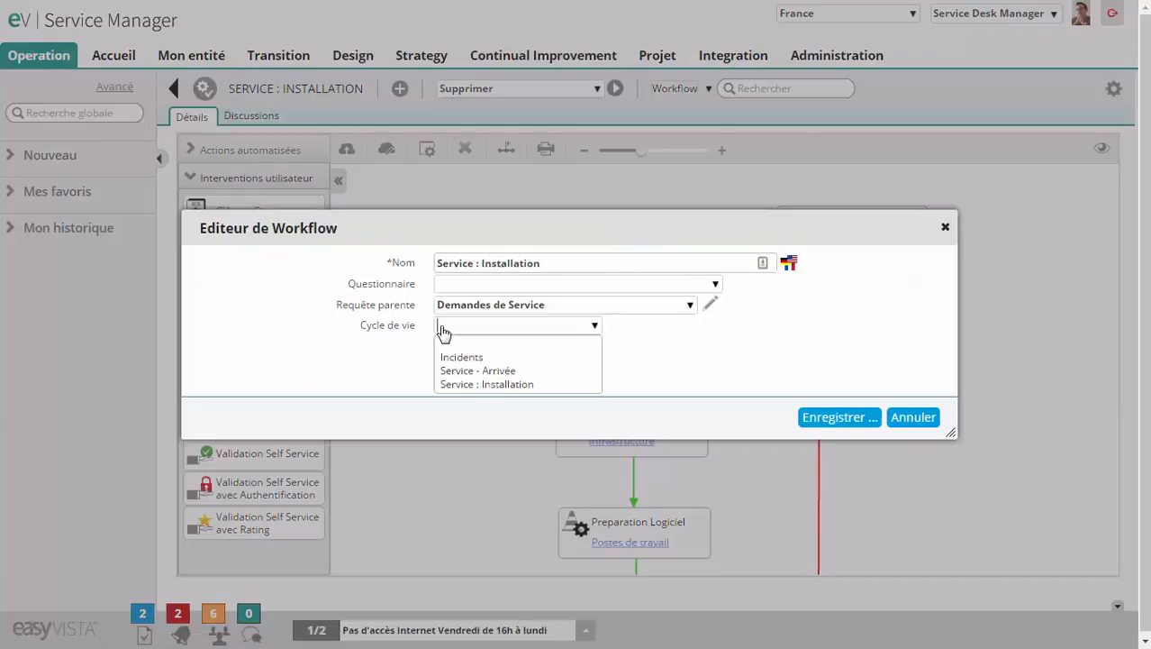
{"action": "left_click", "coordinate": [467, 386]}
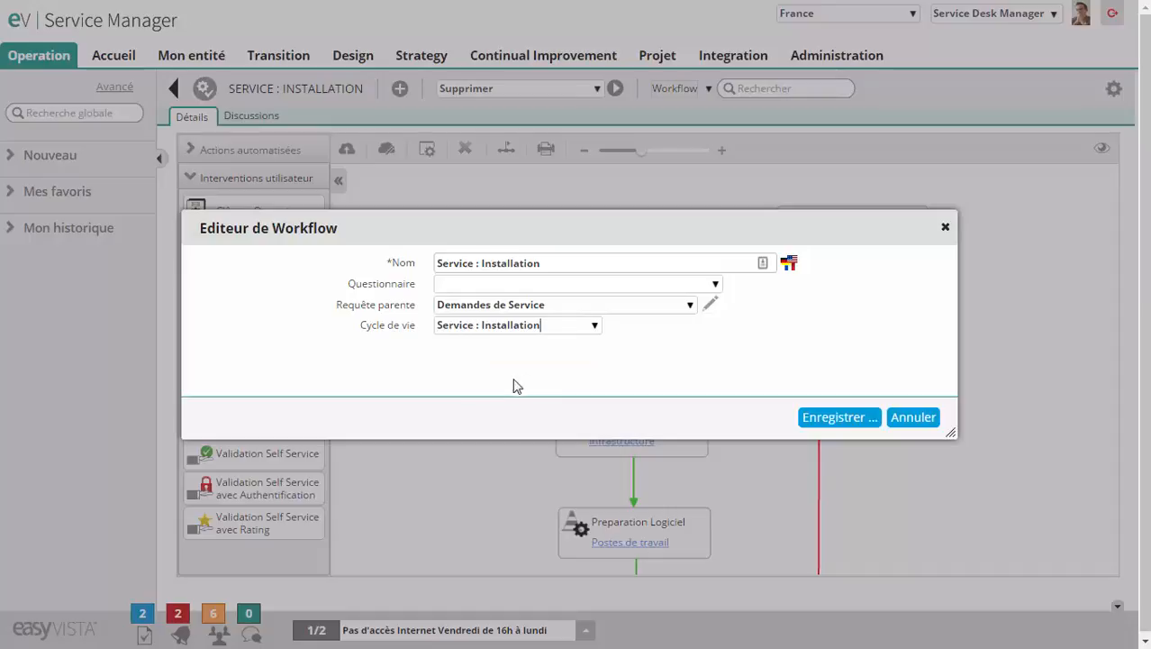
{"action": "left_click", "coordinate": [840, 417]}
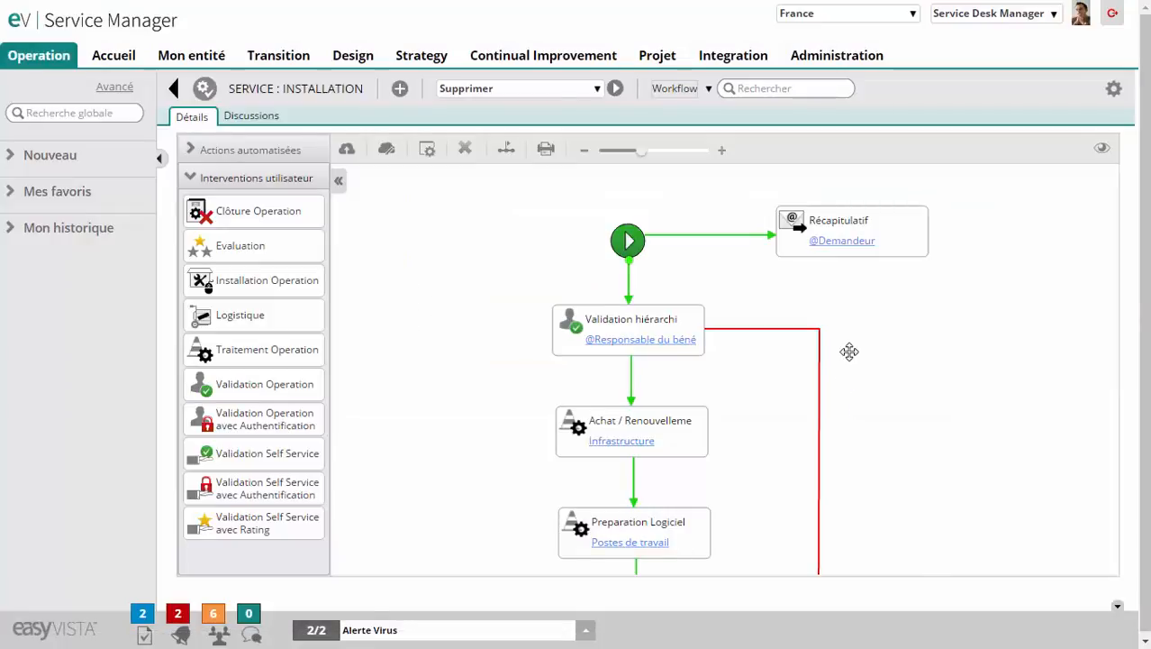
Link the "Validation hiérarchique" workflow step to life cycle stage "1 - Validation Hiérarchique" and validate the change
{"action": "double_click", "coordinate": [690, 330]}
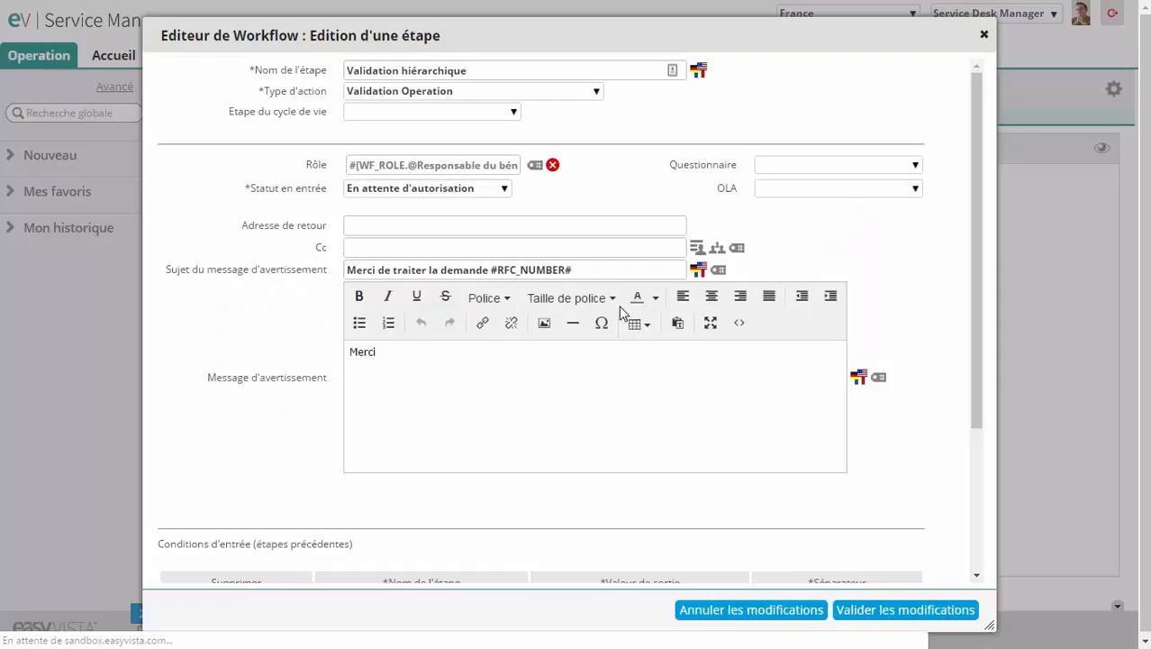
{"action": "left_click", "coordinate": [513, 111]}
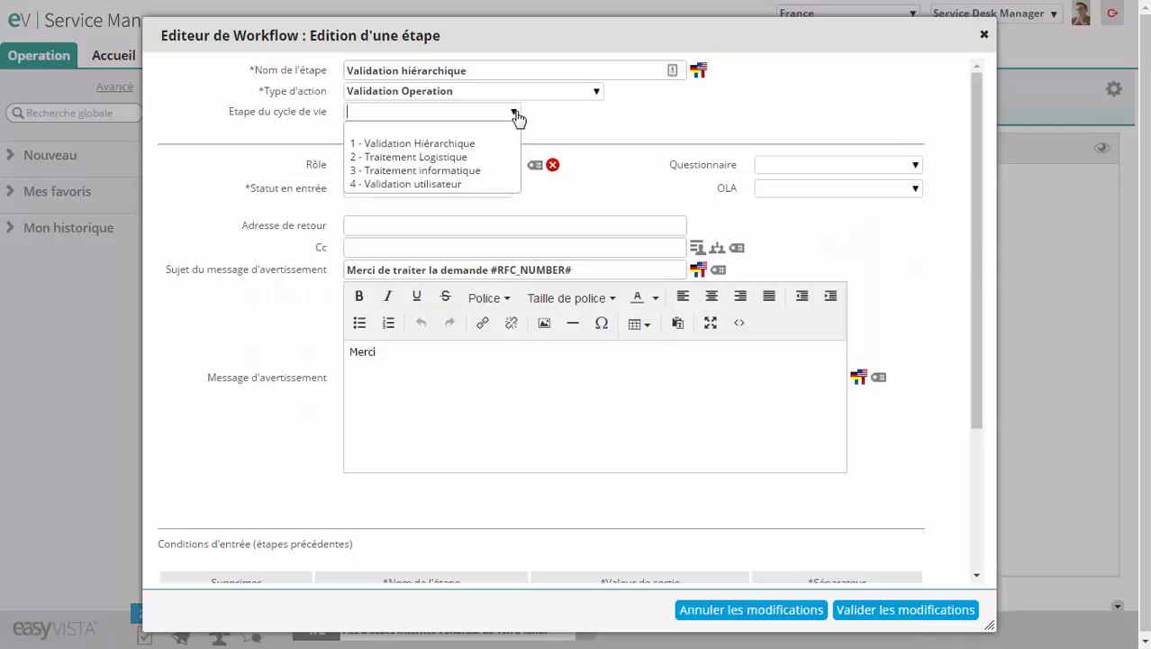
{"action": "left_click", "coordinate": [482, 147]}
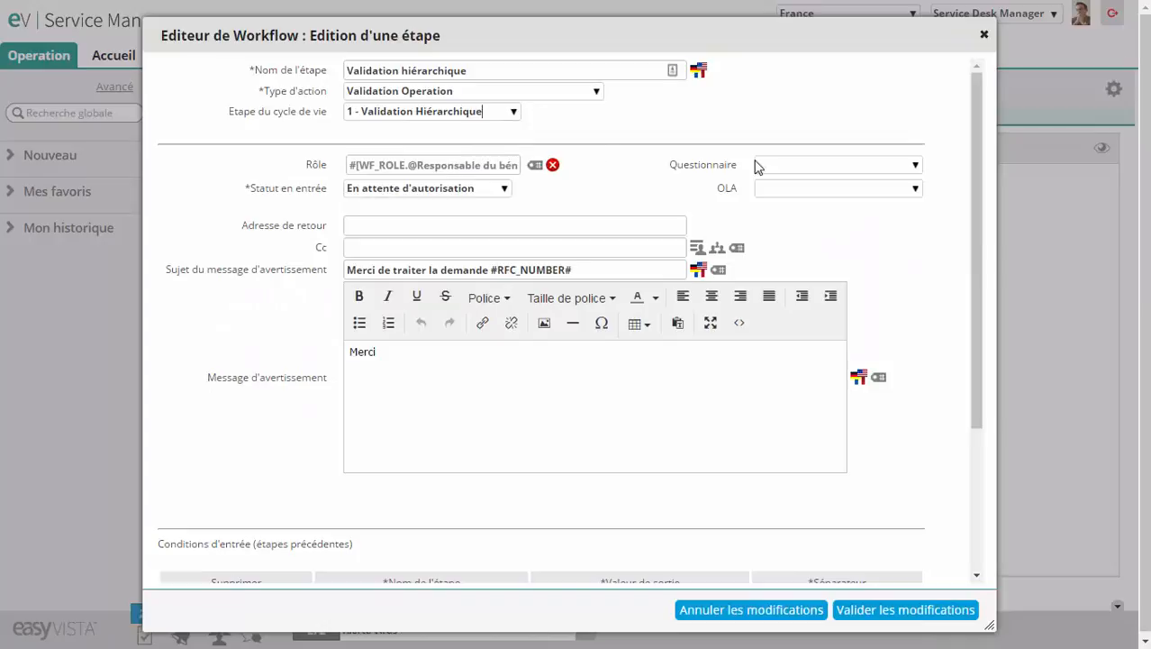
{"action": "left_click", "coordinate": [885, 620]}
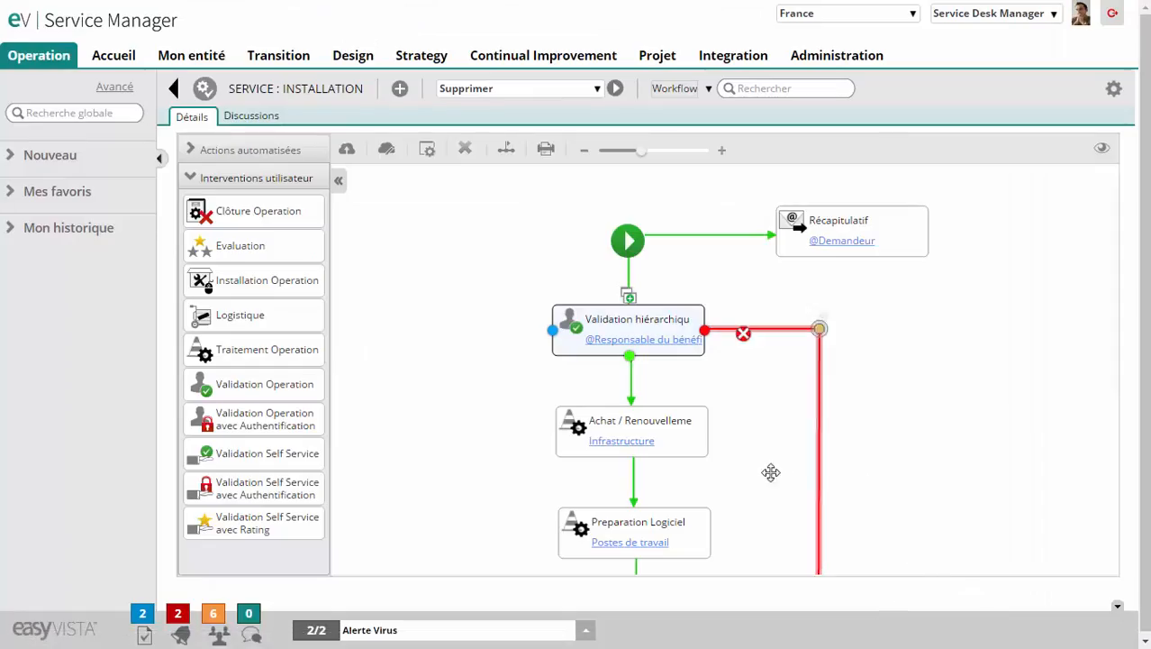
Link the "Achat / Renouvellement du logiciel" workflow step to life cycle stage "2 - Traitement Logistique" and validate the change
{"action": "double_click", "coordinate": [686, 452]}
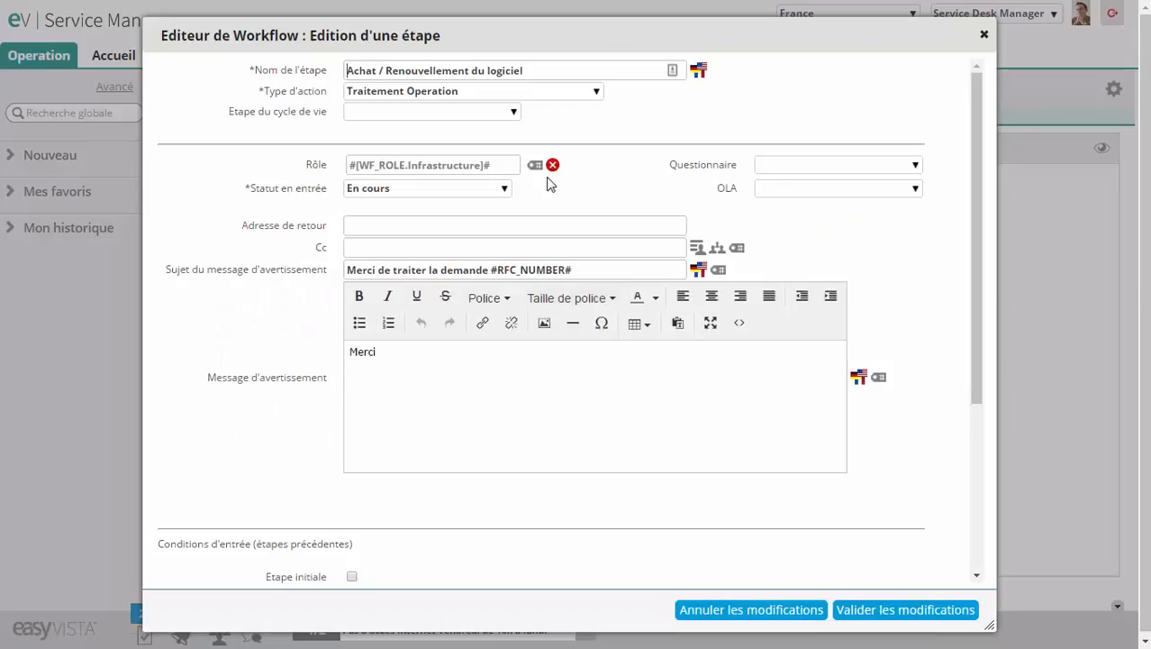
{"action": "left_click", "coordinate": [515, 112]}
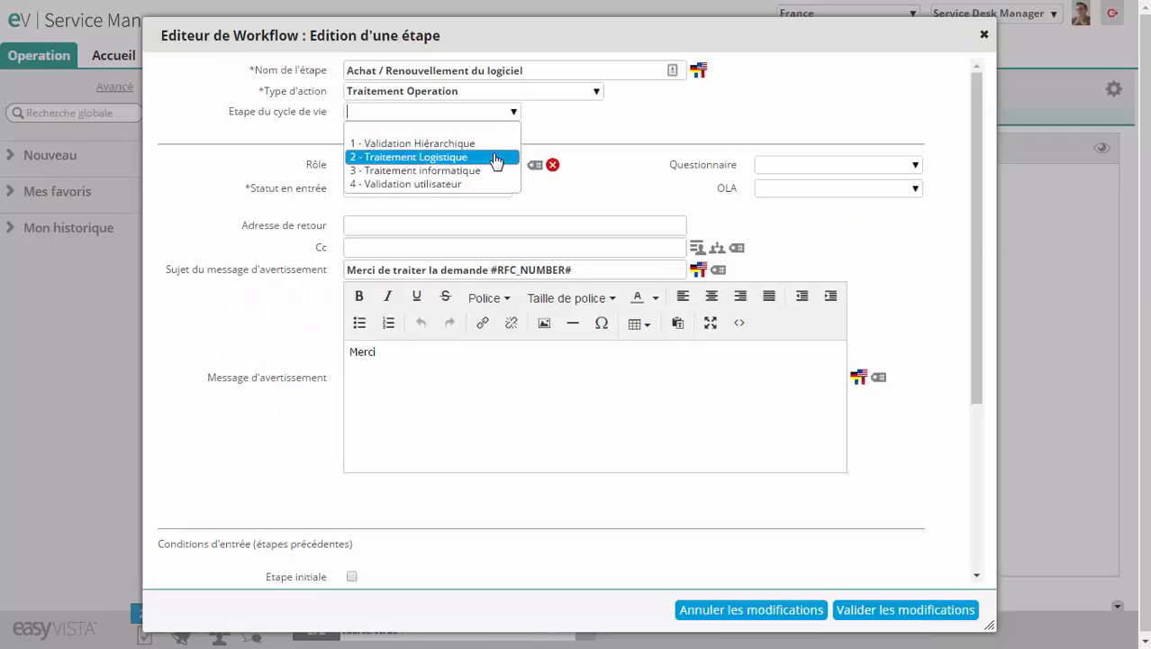
{"action": "left_click", "coordinate": [496, 158]}
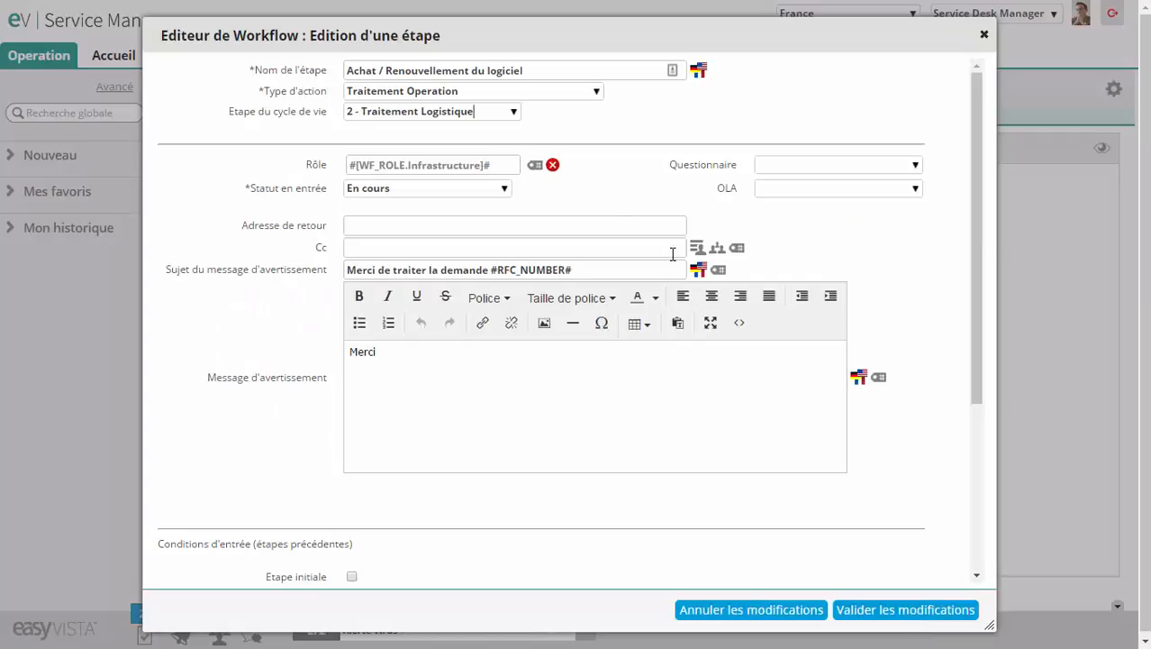
{"action": "left_click", "coordinate": [892, 610]}
Link the "Preparation Logiciel" workflow step to life cycle stage "2 - Traitement Logistique" and validate the change
{"action": "scroll", "coordinate": [951, 450], "scroll_direction": "down", "scroll_amount": 3}
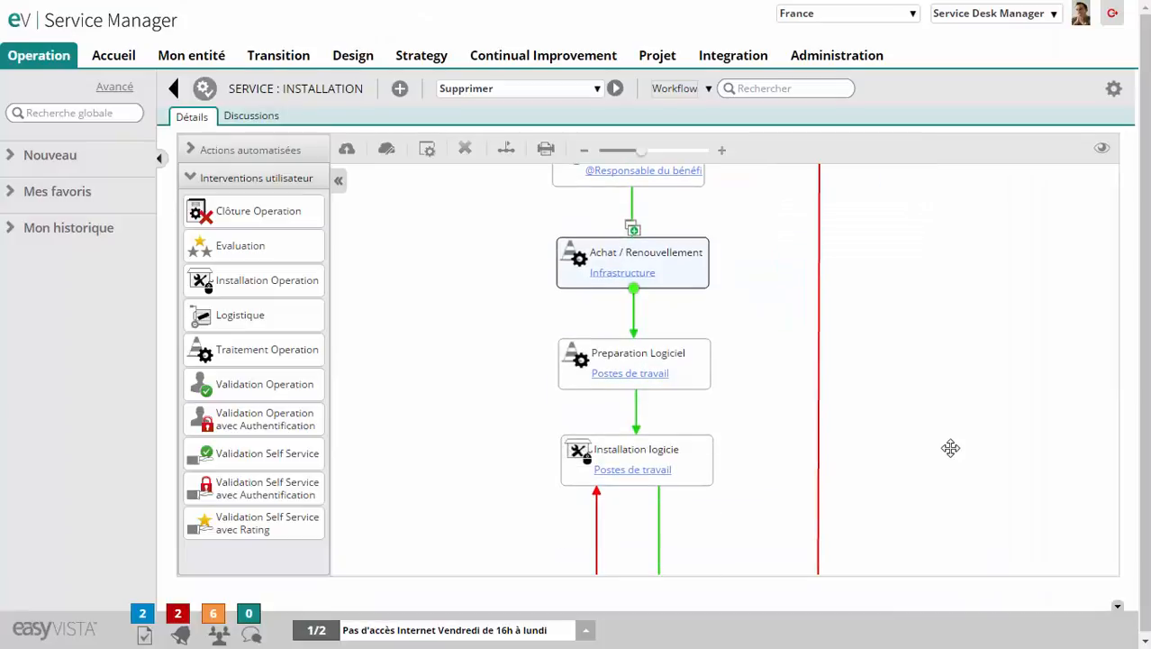
{"action": "double_click", "coordinate": [696, 364]}
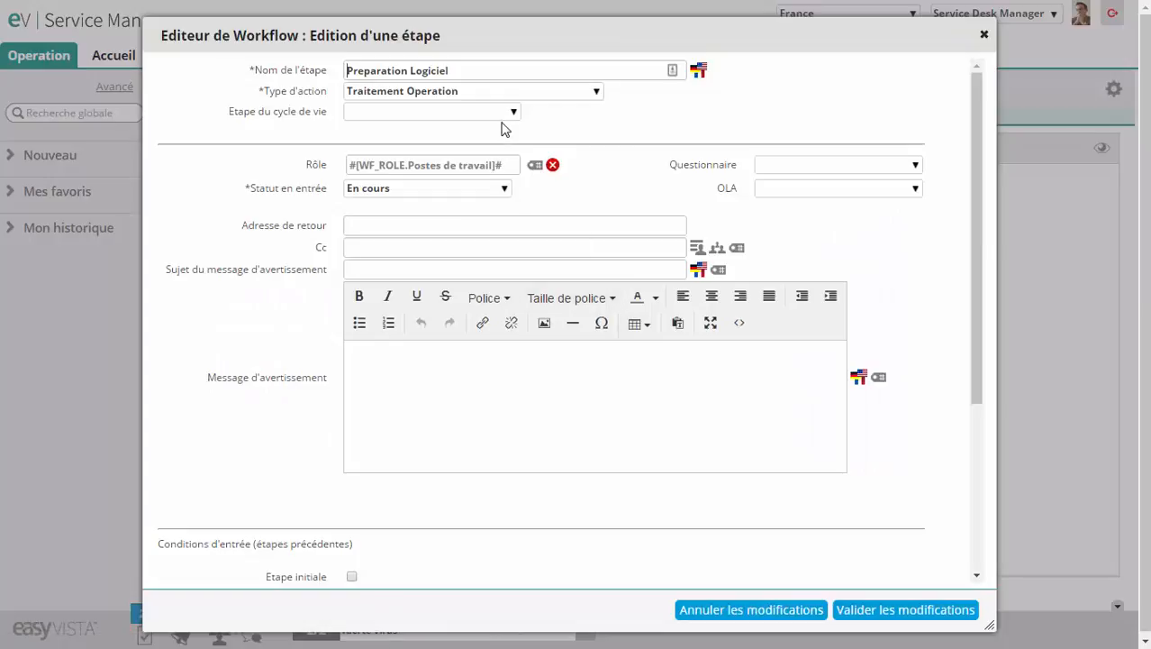
{"action": "left_click", "coordinate": [505, 113]}
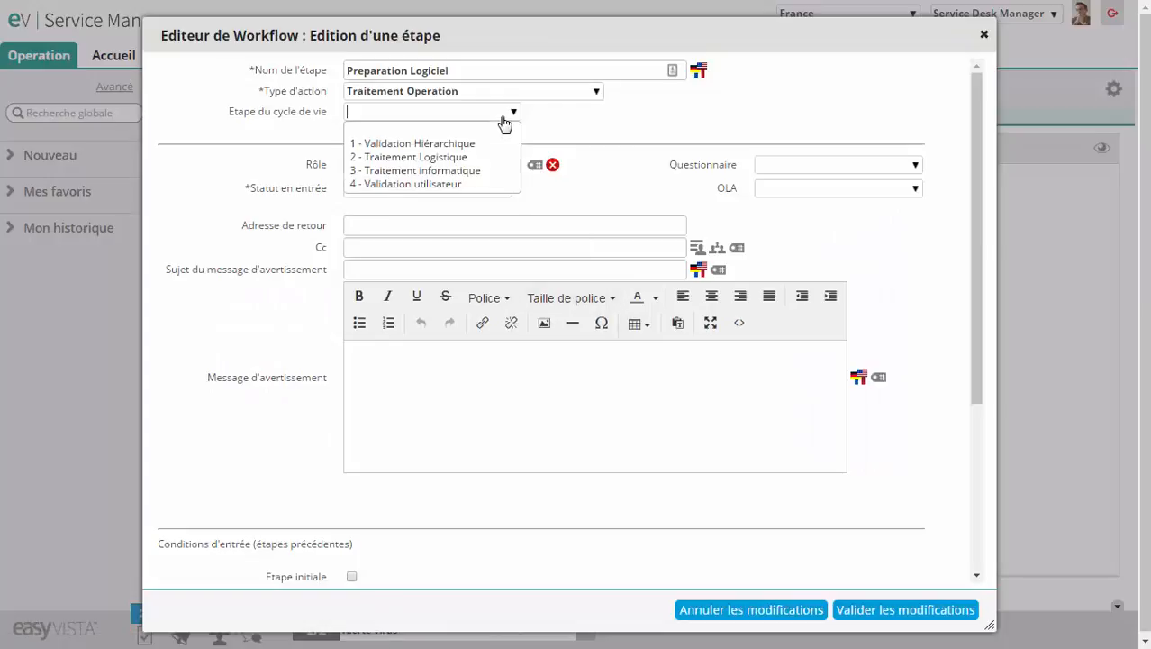
{"action": "left_click", "coordinate": [467, 159]}
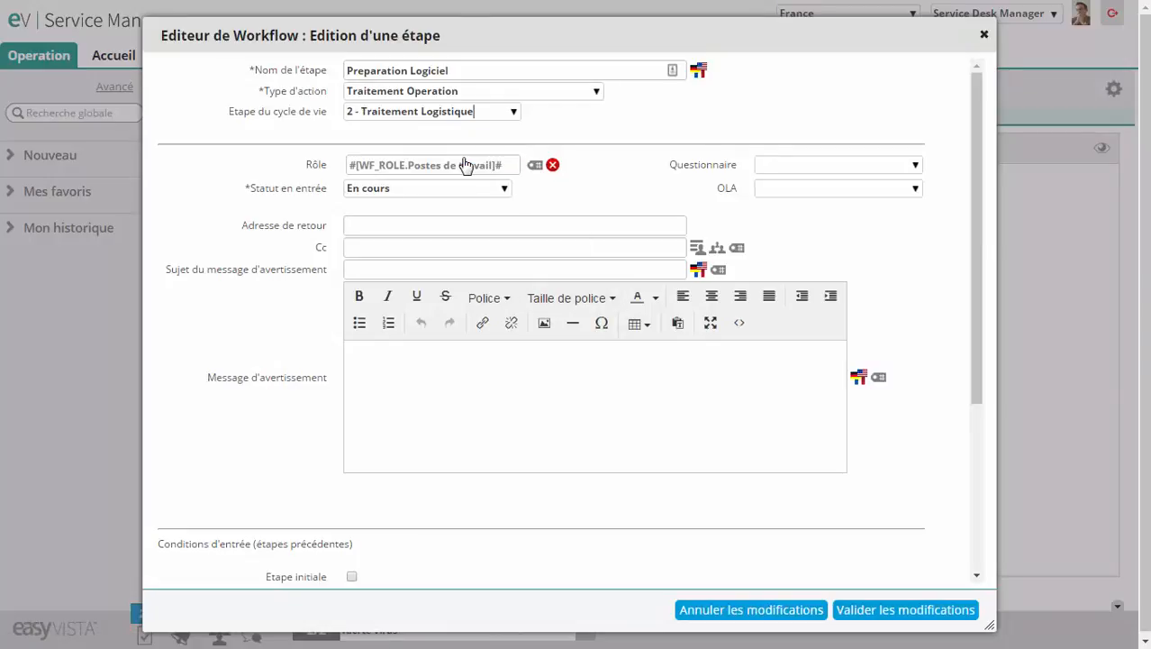
{"action": "left_click", "coordinate": [848, 610]}
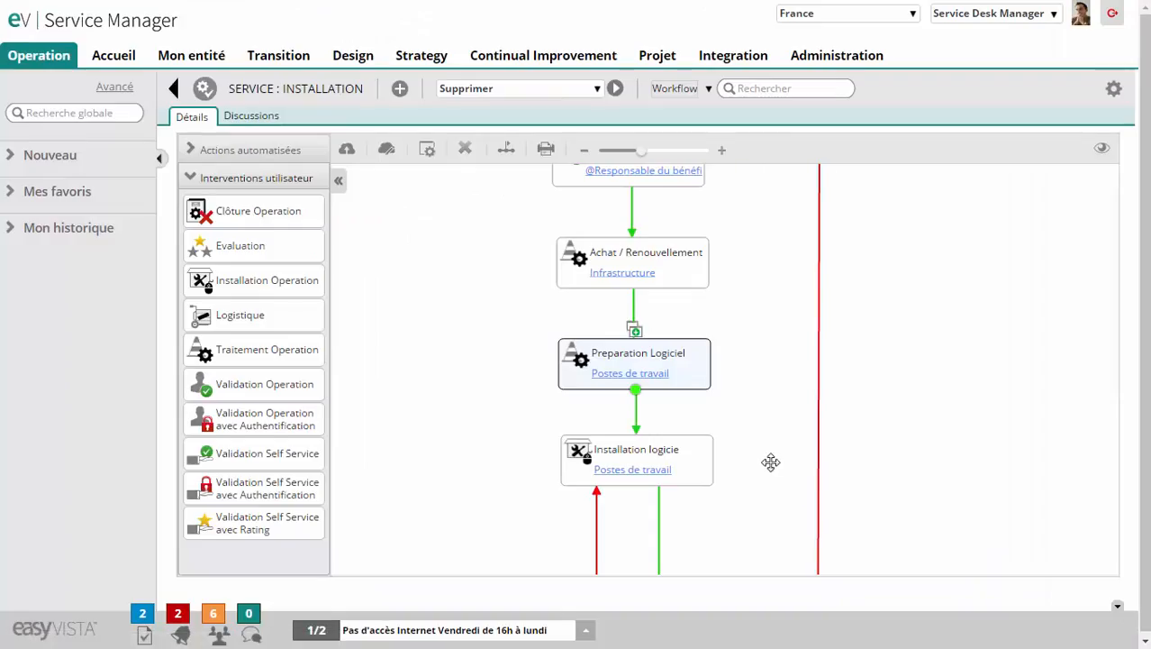
Link the "Installation logiciel" workflow step to life cycle stage "3 - Traitement informatique" and validate the change
{"action": "double_click", "coordinate": [695, 465]}
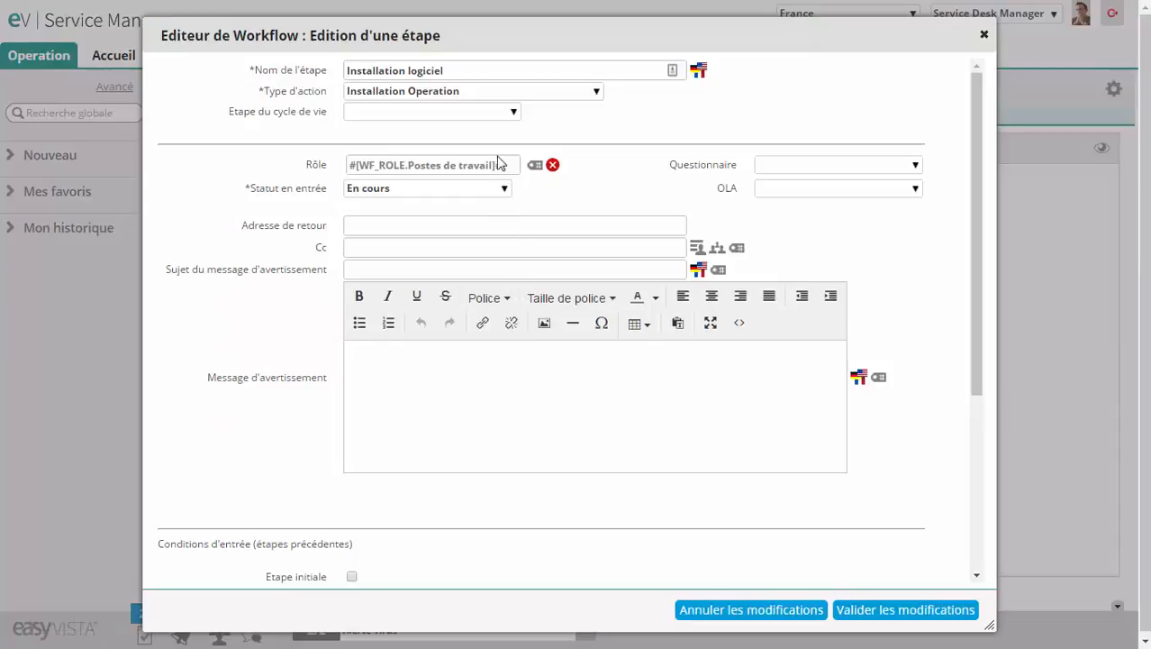
{"action": "left_click", "coordinate": [494, 114]}
{"action": "left_click", "coordinate": [465, 173]}
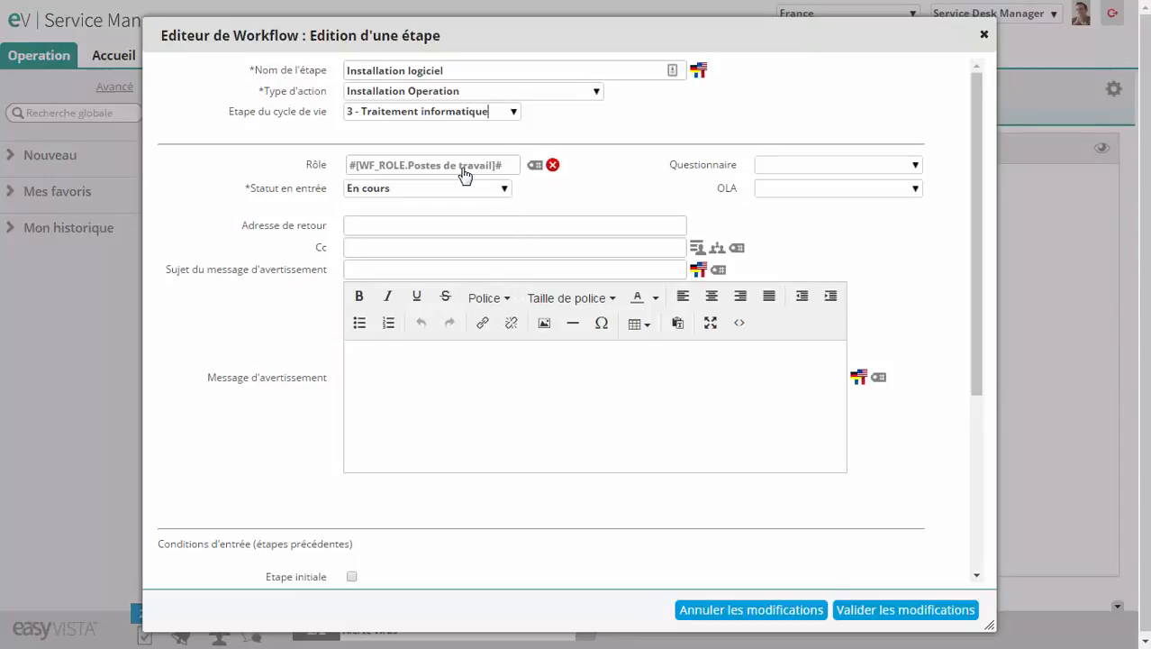
{"action": "left_click", "coordinate": [929, 605]}
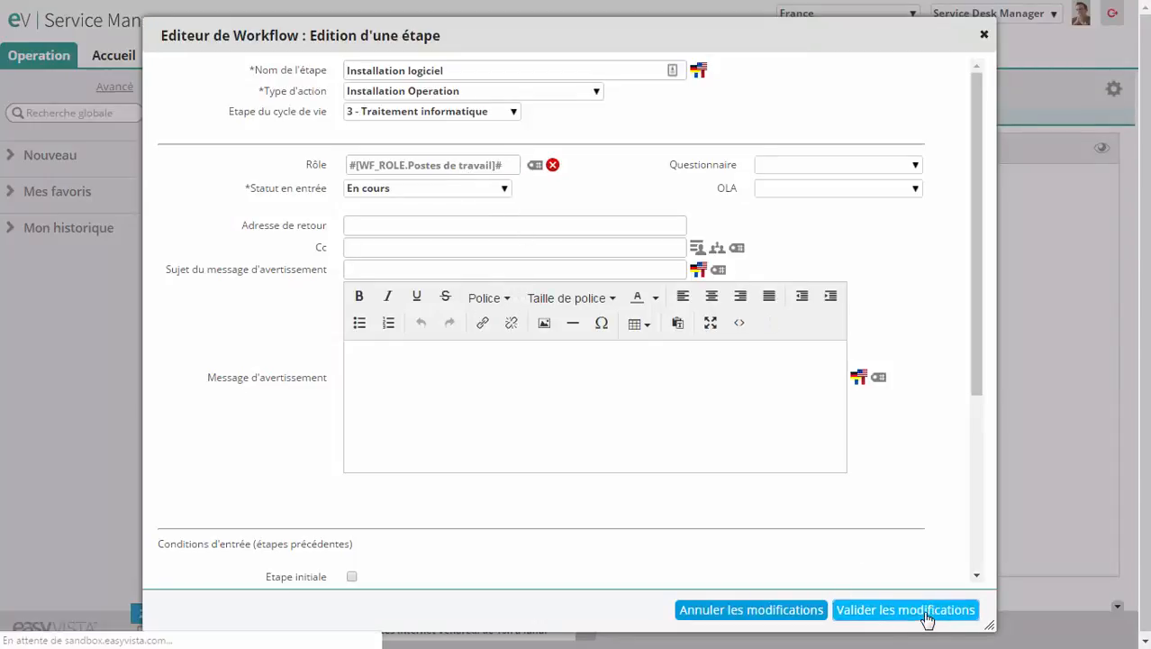
Link the "Validation installation" workflow step to life cycle stage "4 - Validation utilisateur" and publish the workflow
{"action": "scroll", "coordinate": [761, 447], "scroll_direction": "down", "scroll_amount": 4}
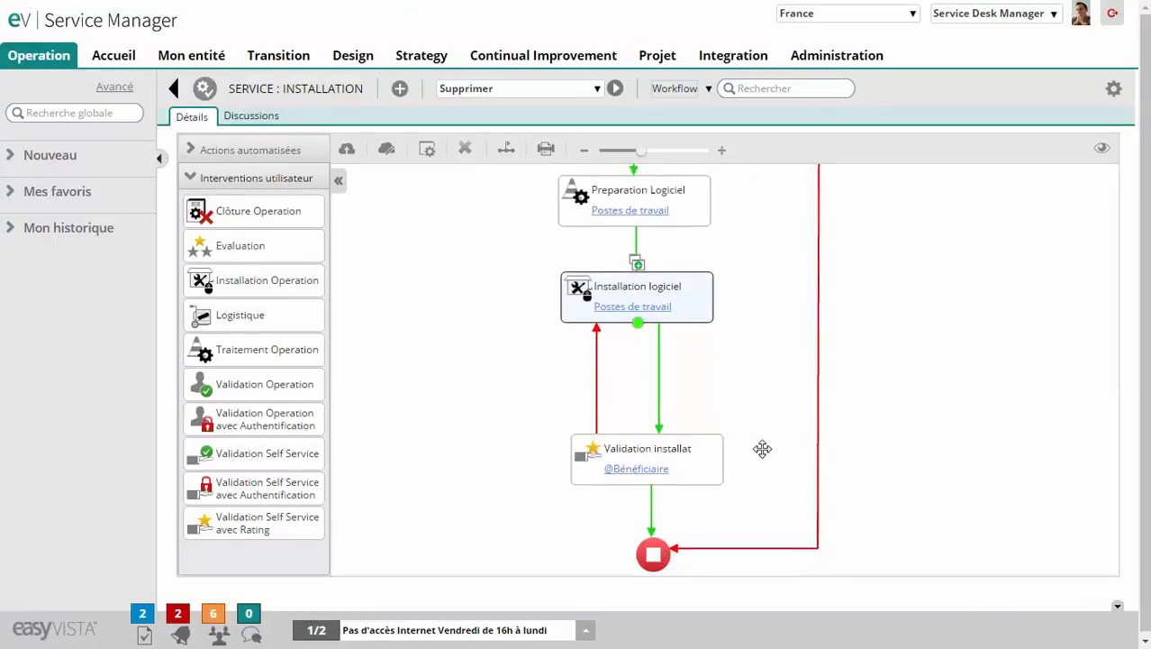
{"action": "double_click", "coordinate": [699, 301]}
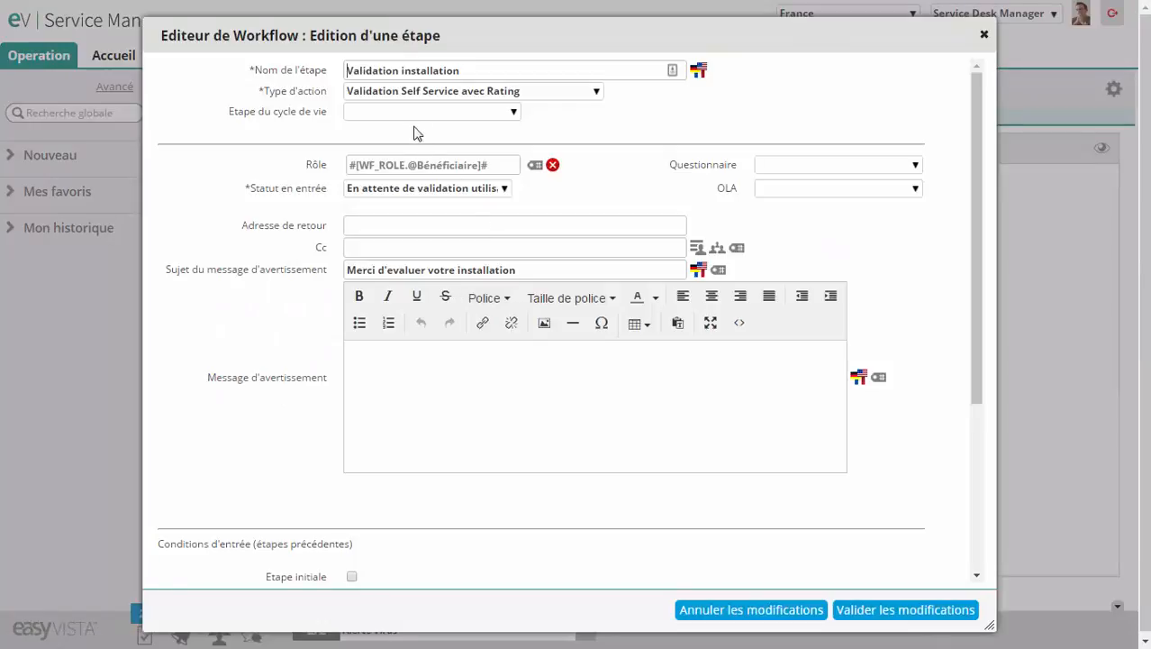
{"action": "left_click", "coordinate": [416, 111]}
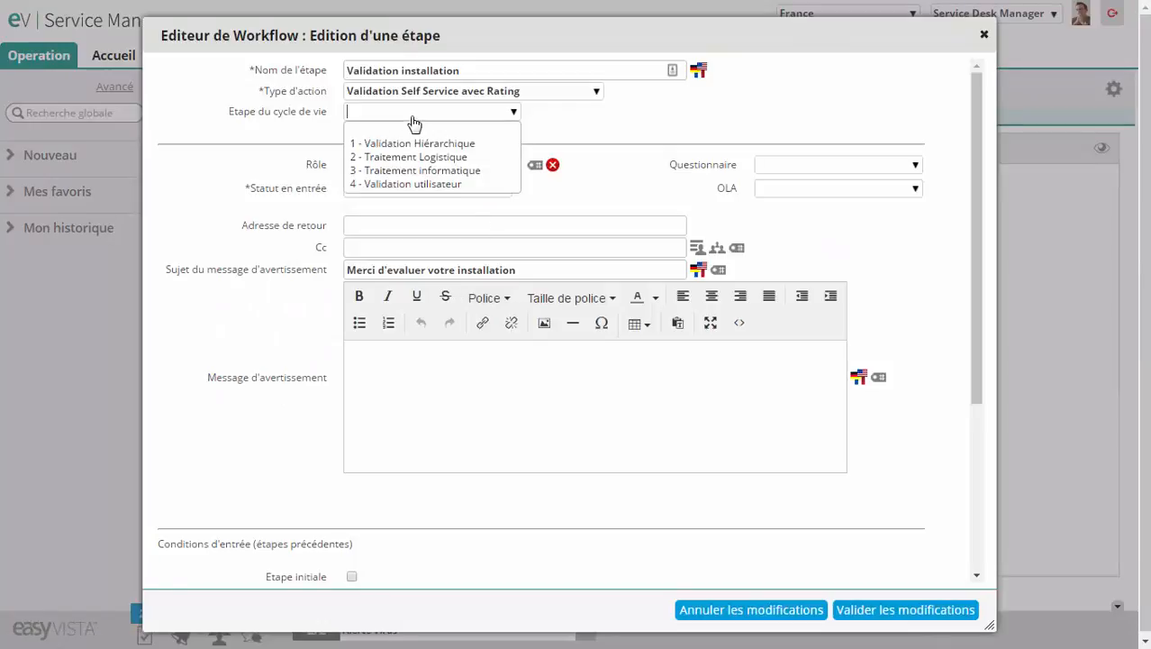
{"action": "left_click", "coordinate": [406, 185]}
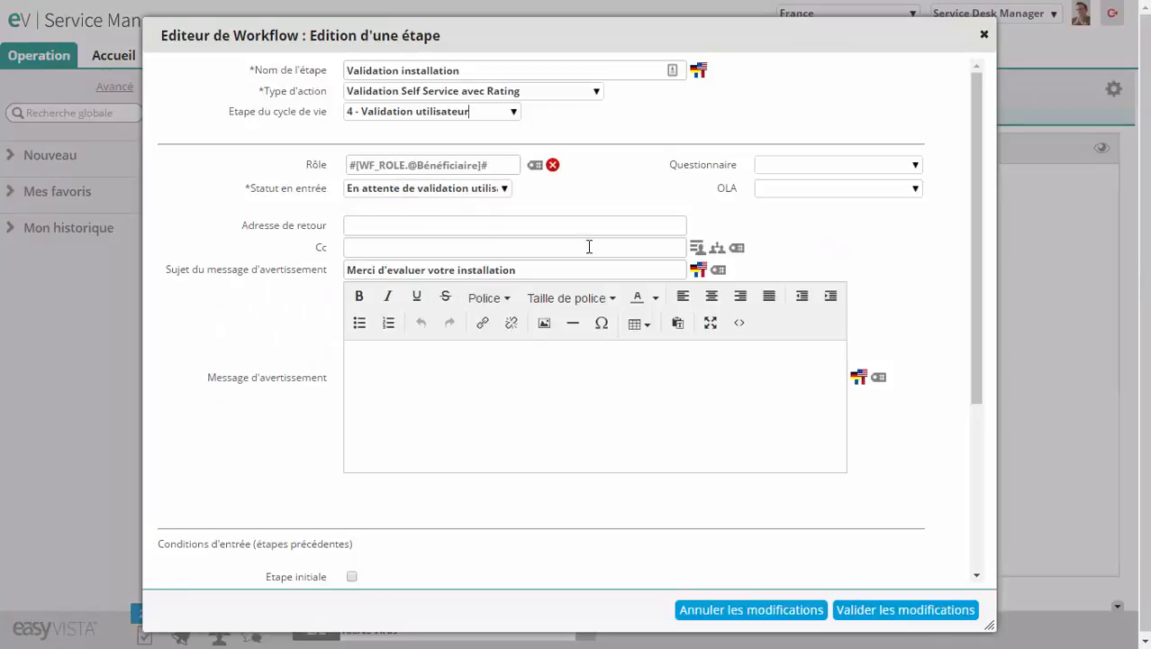
{"action": "left_click", "coordinate": [856, 611]}
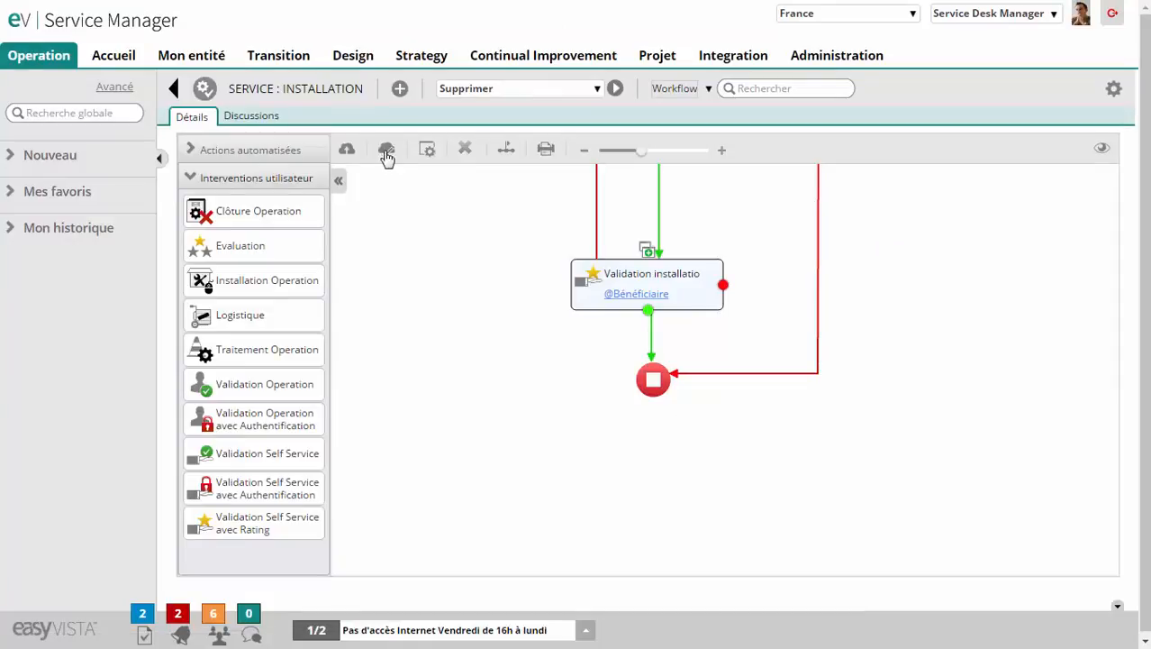
{"action": "left_click", "coordinate": [347, 150]}
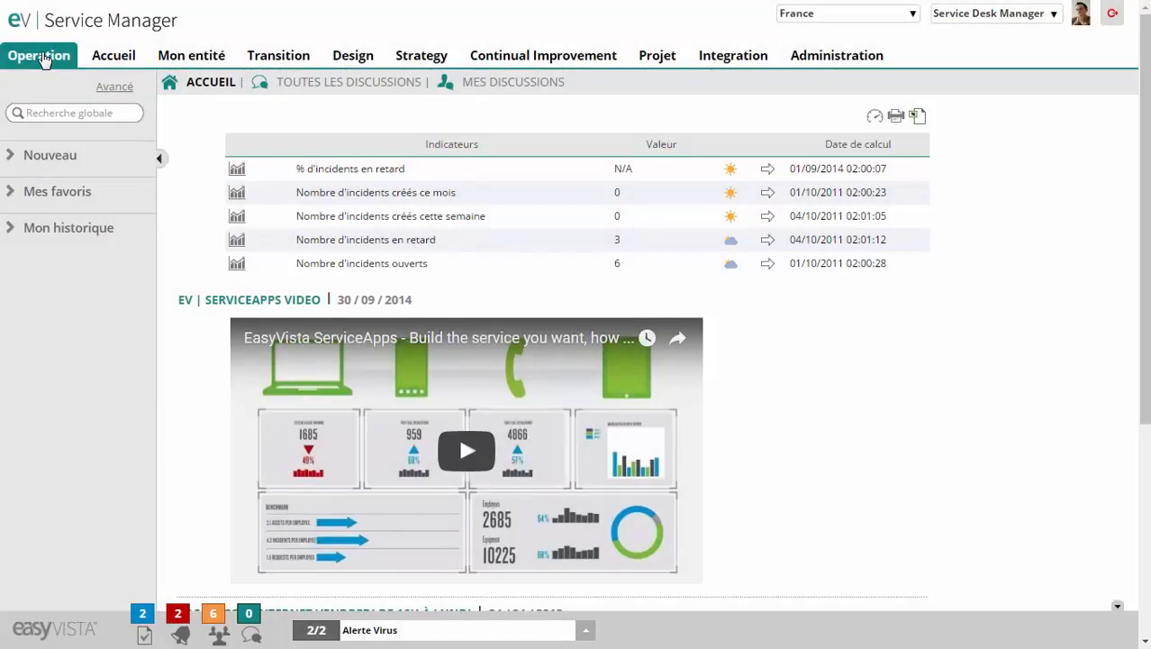
Start a new service request from the Operation module with the "Installation" service in the cart
{"action": "left_click", "coordinate": [42, 60]}
{"action": "mouse_move", "coordinate": [107, 154]}
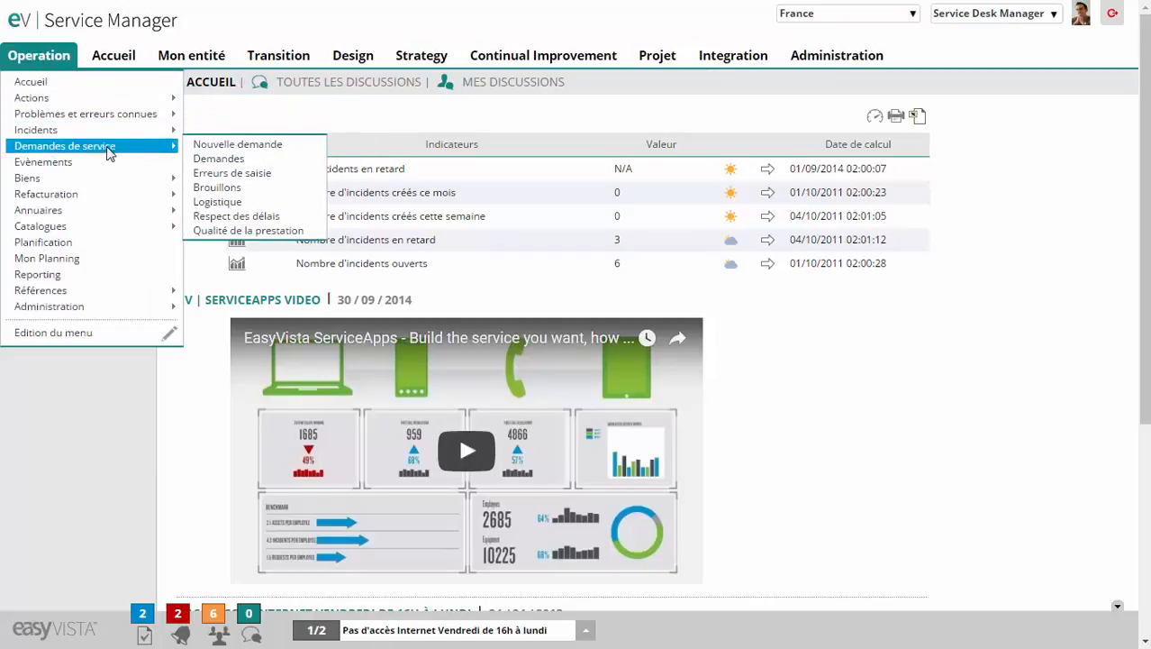
{"action": "left_click", "coordinate": [242, 148]}
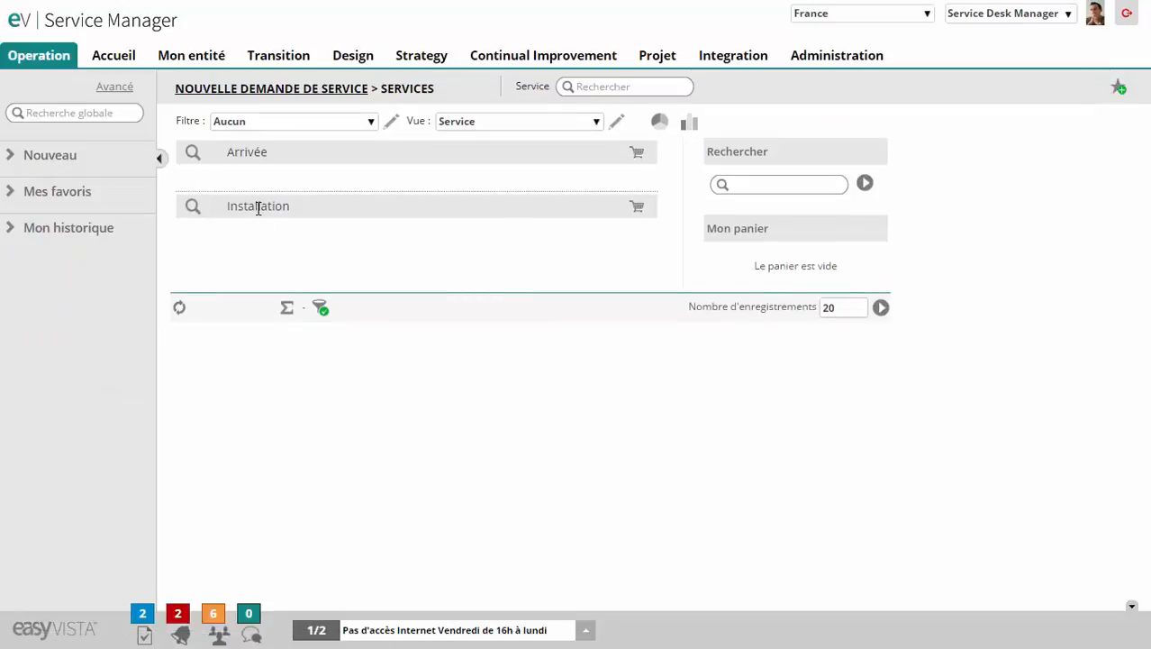
{"action": "left_click", "coordinate": [636, 207]}
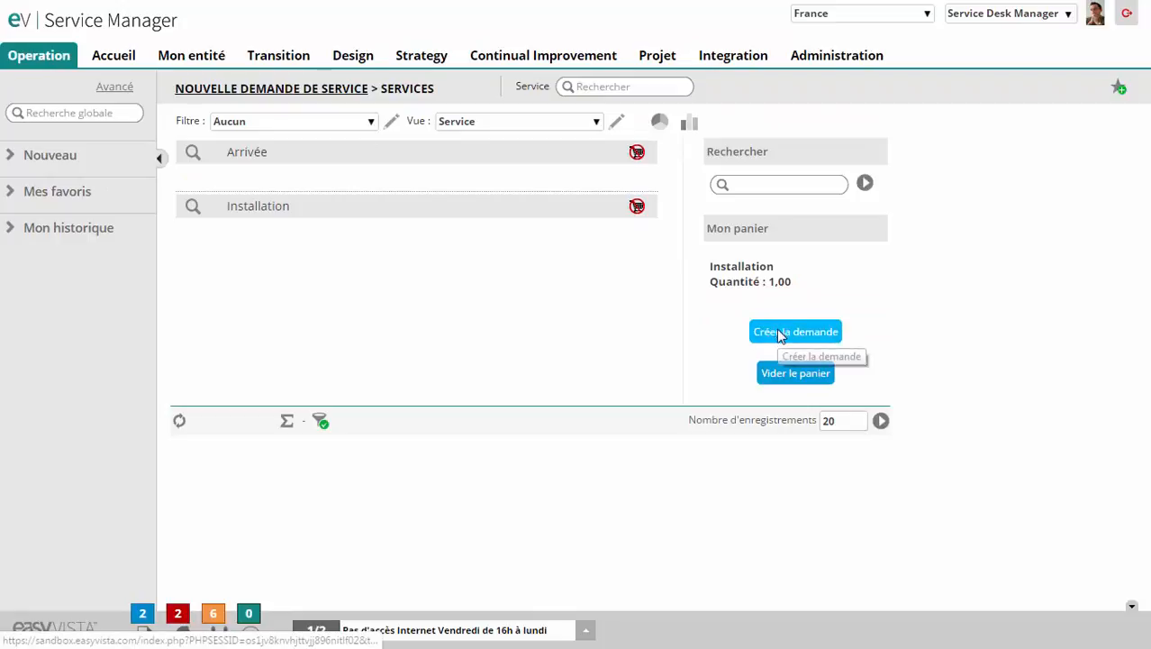
{"action": "left_click", "coordinate": [775, 332]}
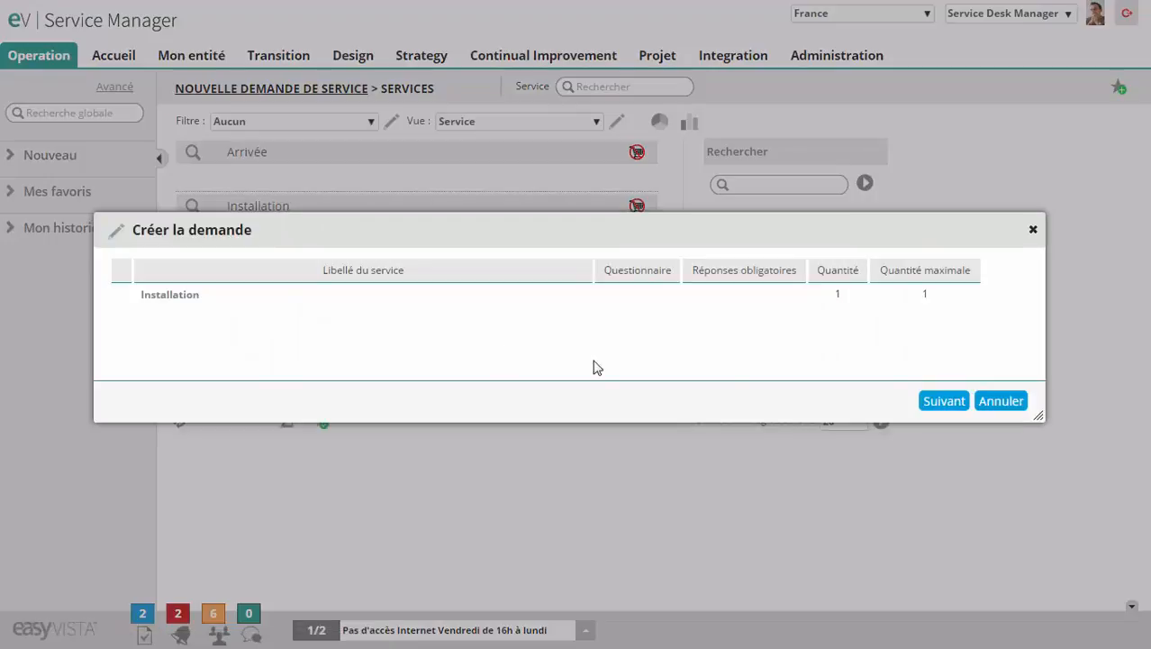
Accept the proposed request details, enter the justification "Merci de procéder à l'installation de VLC sur ma machine" and submit the service request
{"action": "left_click", "coordinate": [946, 410]}
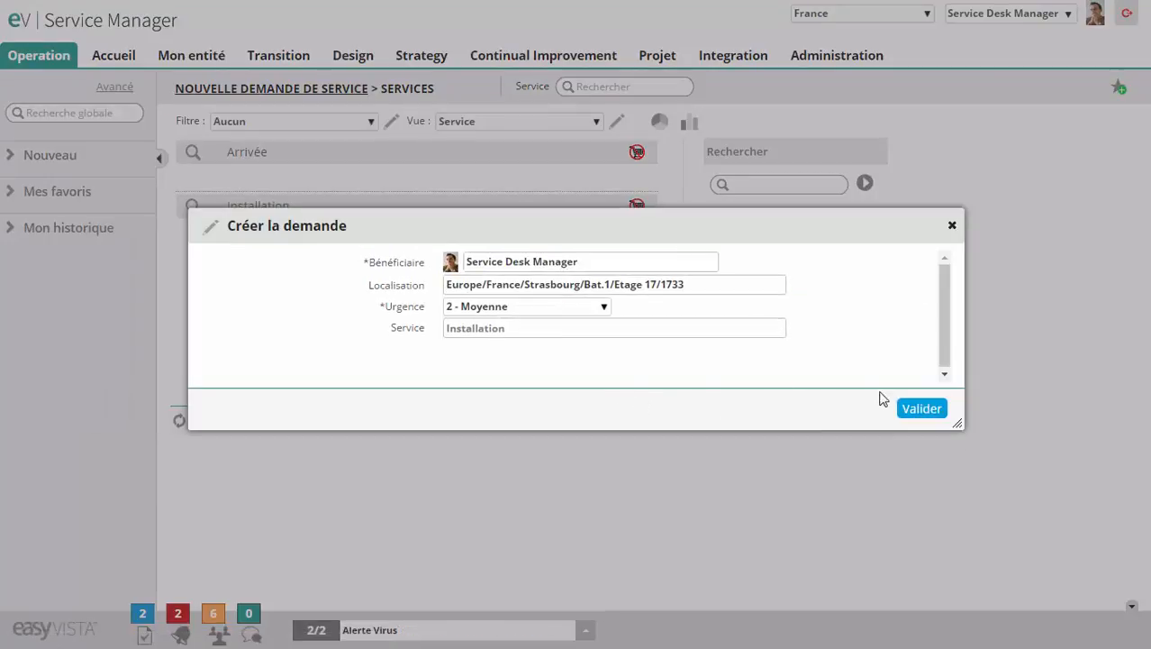
{"action": "left_click", "coordinate": [913, 411]}
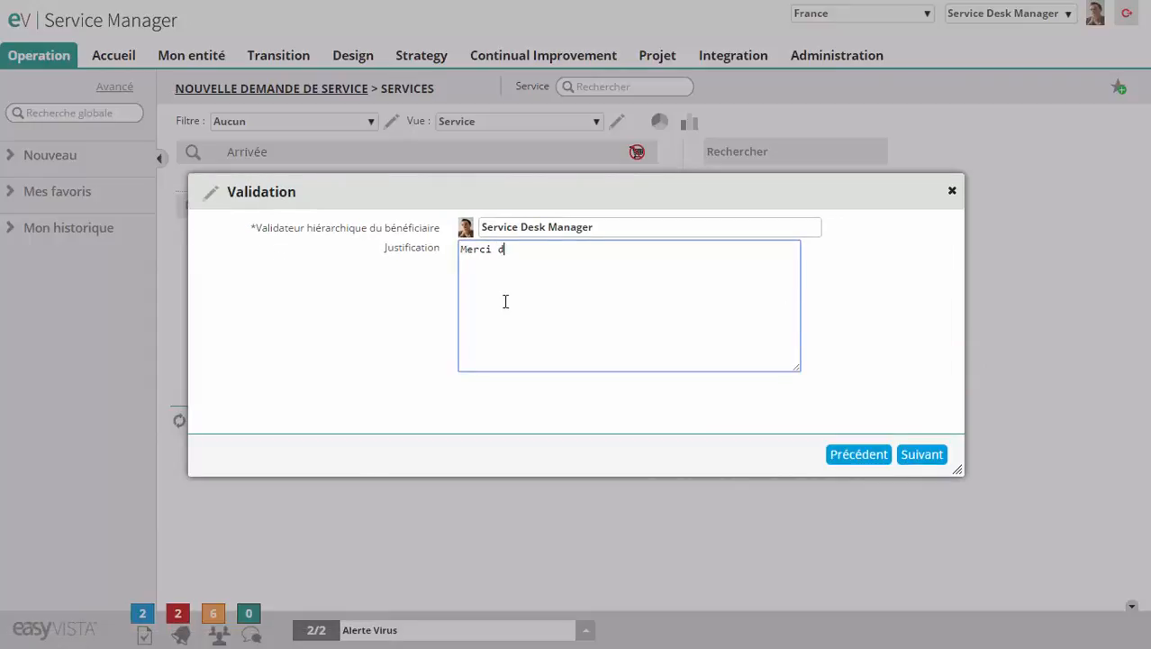
{"action": "type", "text": "rocéder à l'inst"}
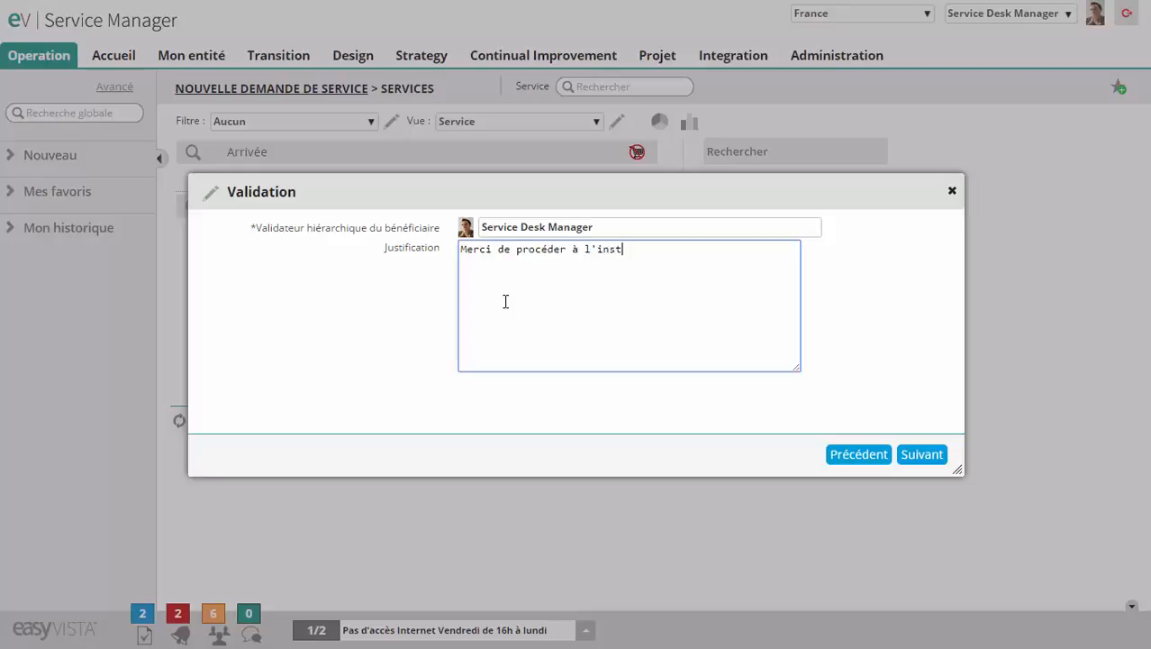
{"action": "type", "text": "e VLC sur ma"}
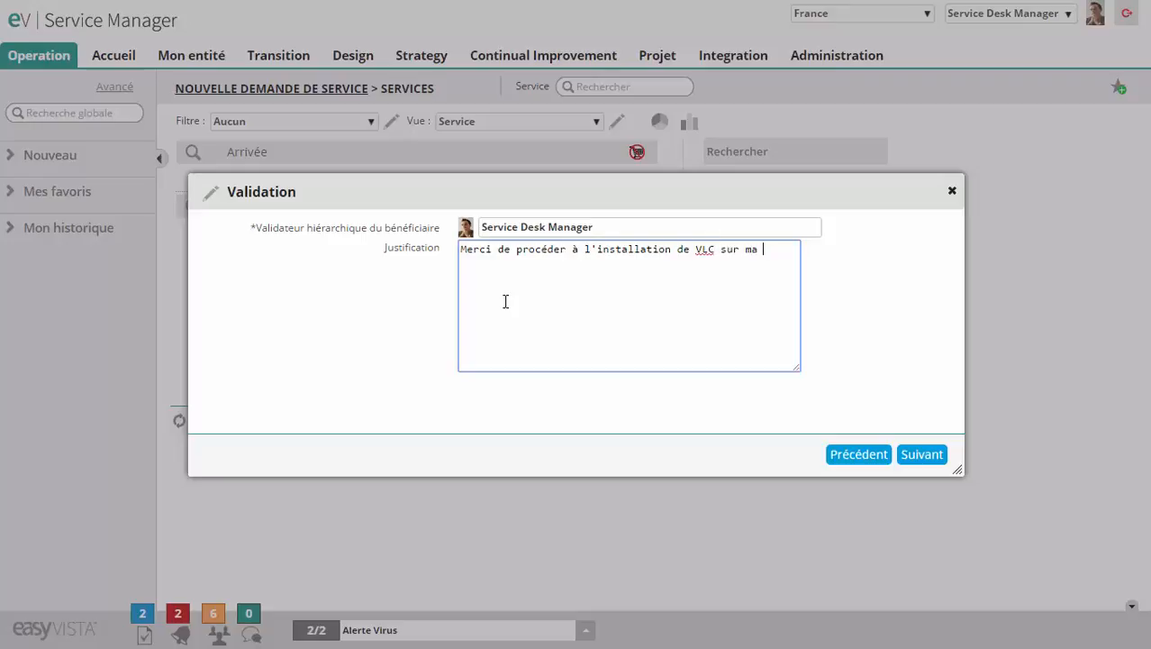
{"action": "type", "text": "chine"}
{"action": "left_click", "coordinate": [917, 455]}
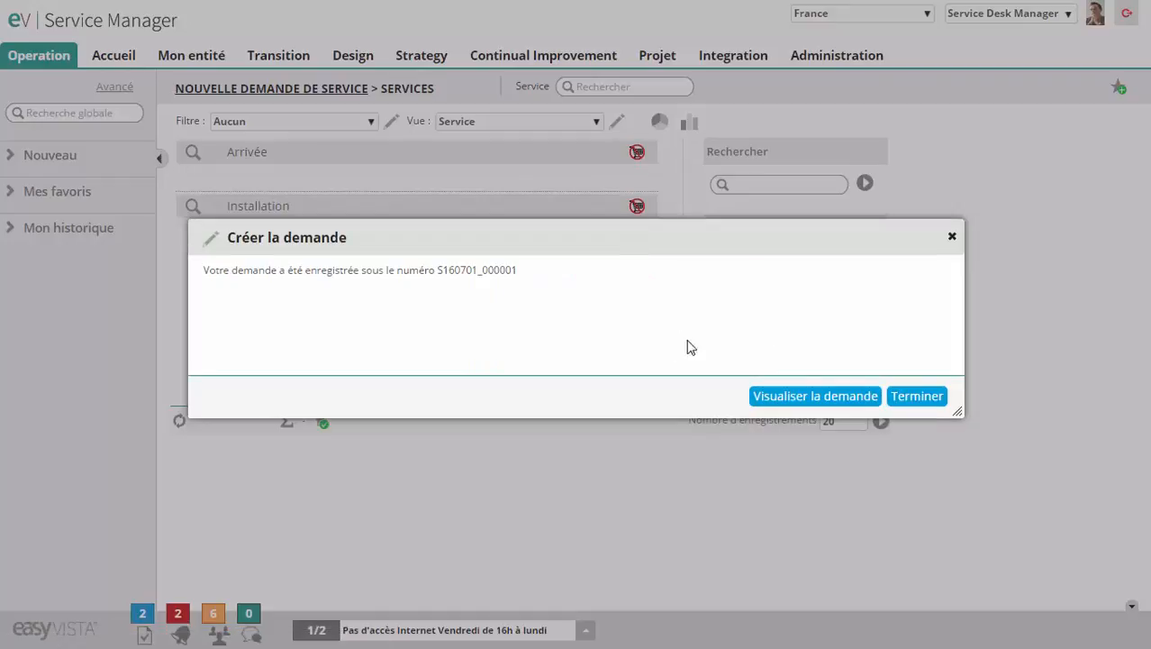
View the submitted request, open its "Validation hiérarchique" action and complete the validation with "Acceptation"
{"action": "left_click", "coordinate": [817, 400]}
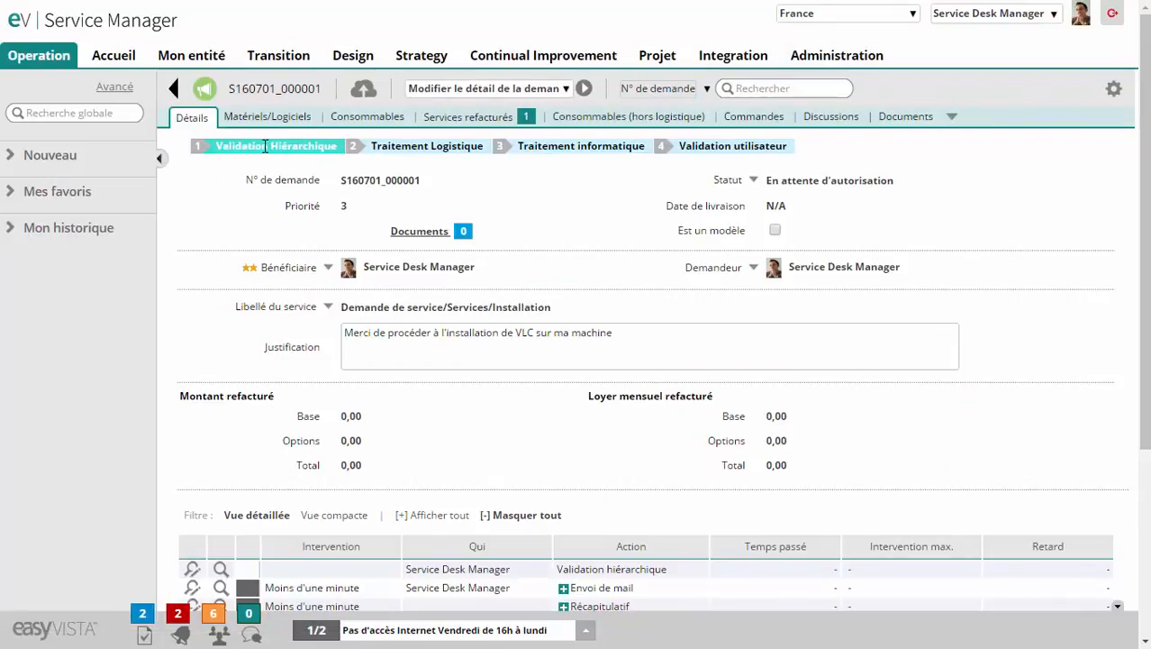
{"action": "left_click", "coordinate": [192, 570]}
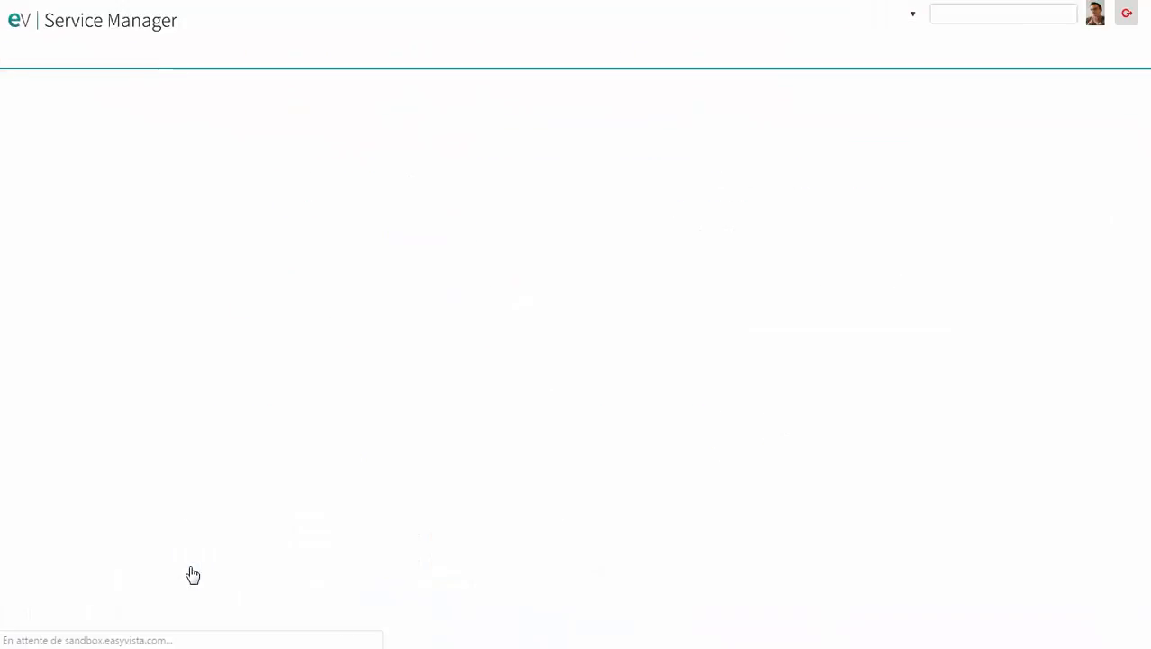
{"action": "scroll", "coordinate": [720, 488], "scroll_direction": "down", "scroll_amount": 3}
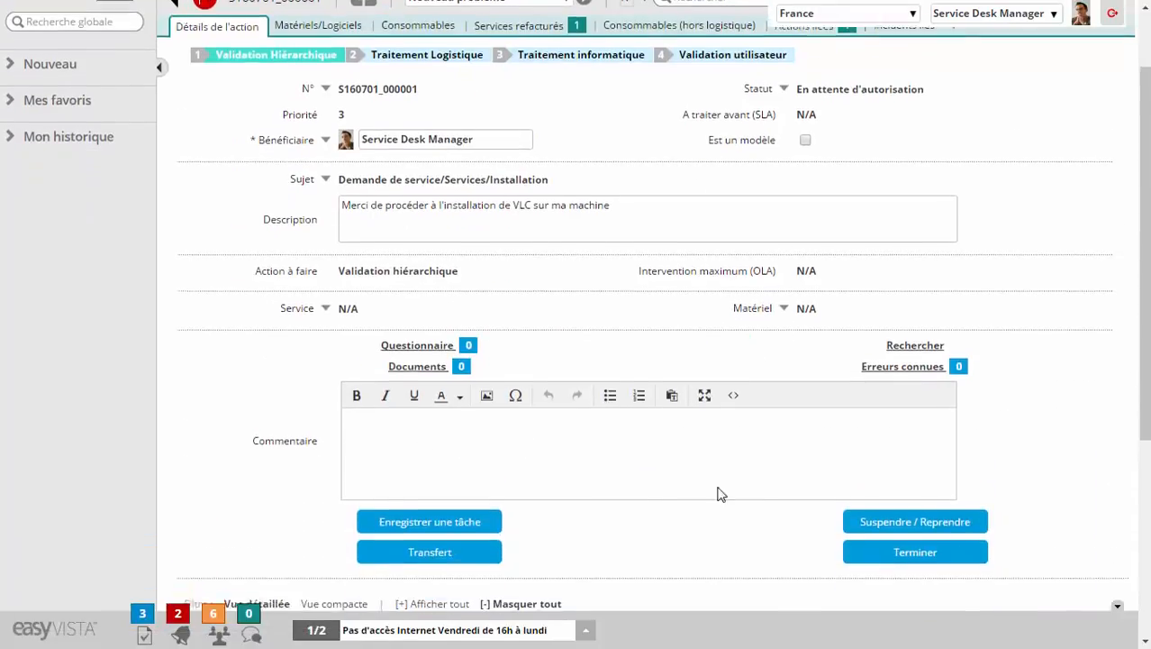
{"action": "left_click", "coordinate": [868, 478]}
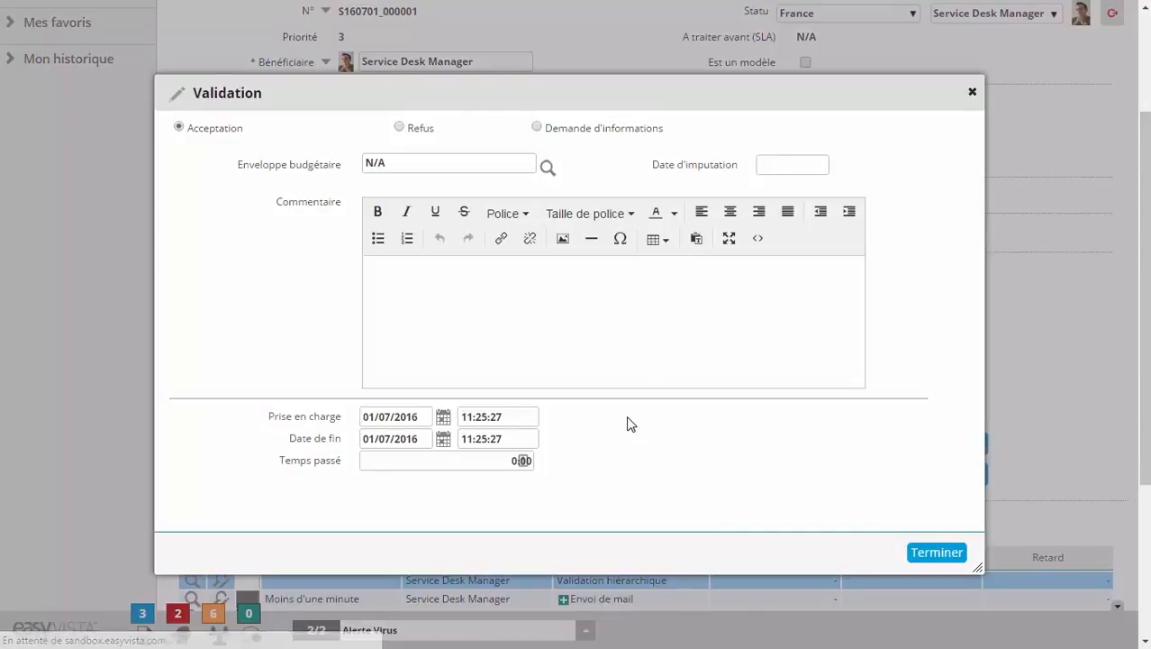
{"action": "left_click", "coordinate": [915, 554]}
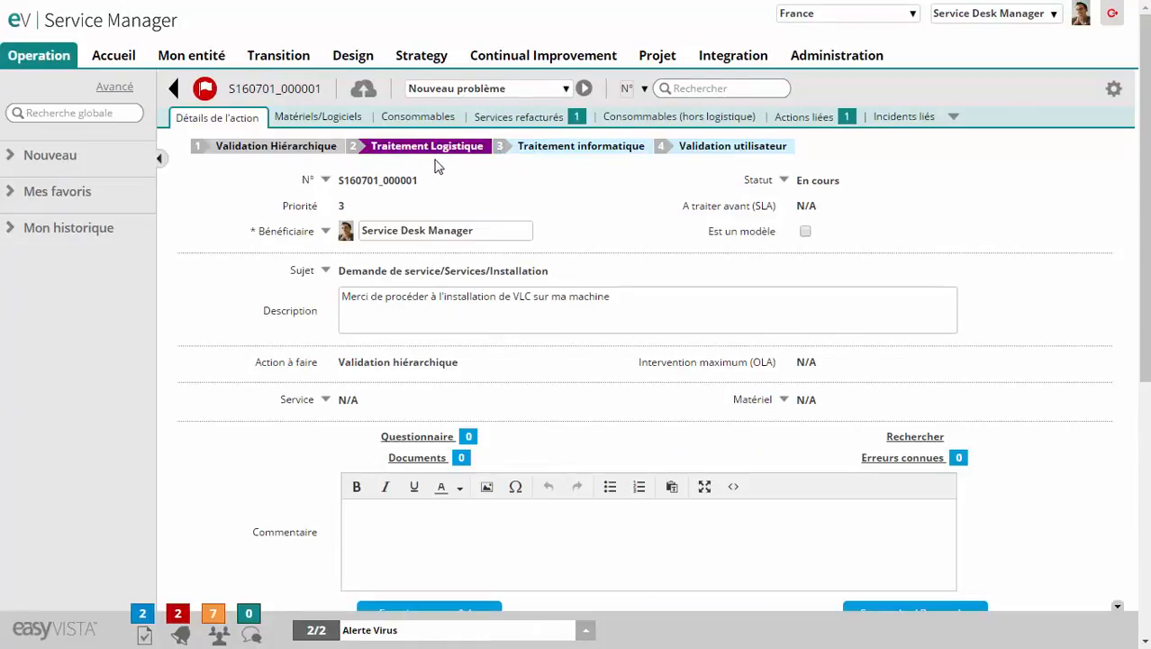
Open the request's pending "Achat / Renouvellement du logiciel" action and complete it with the proposed dates and costs
{"action": "scroll", "coordinate": [605, 459], "scroll_direction": "down", "scroll_amount": 5}
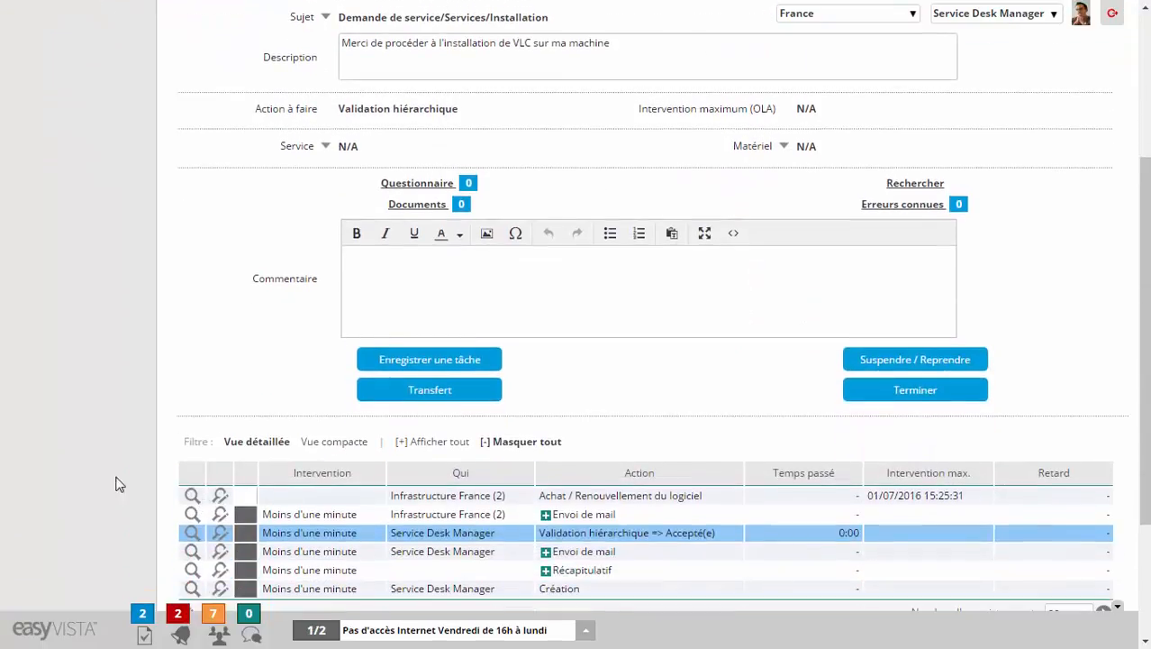
{"action": "scroll", "coordinate": [662, 397], "scroll_direction": "up", "scroll_amount": 5}
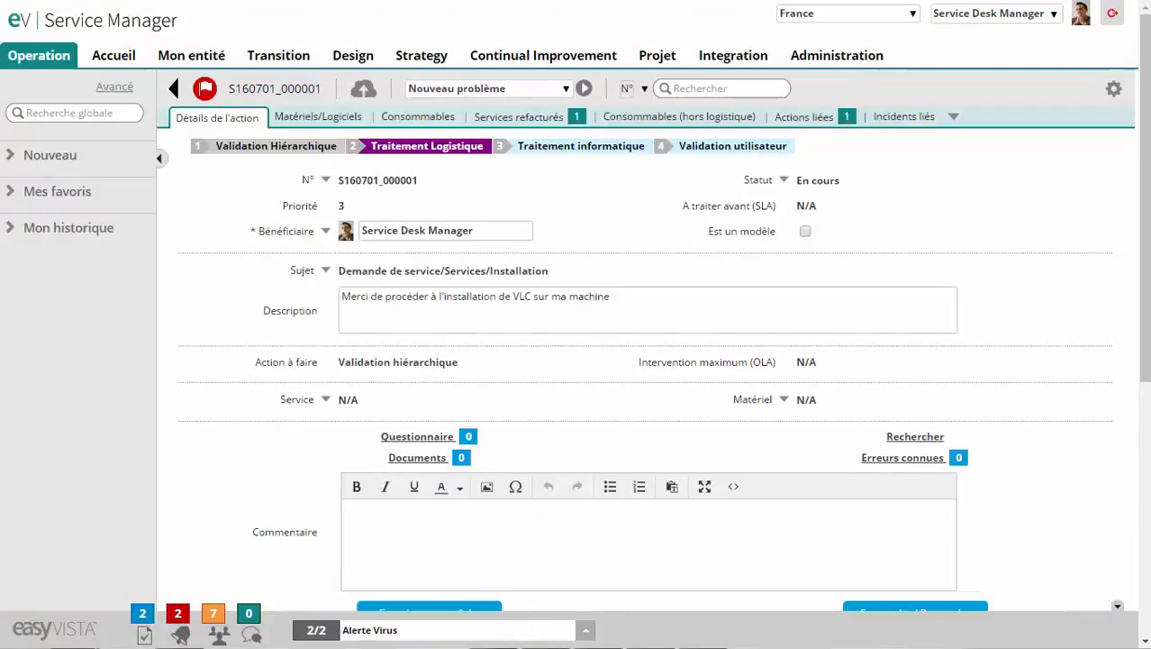
{"action": "scroll", "coordinate": [1041, 420], "scroll_direction": "down", "scroll_amount": 5}
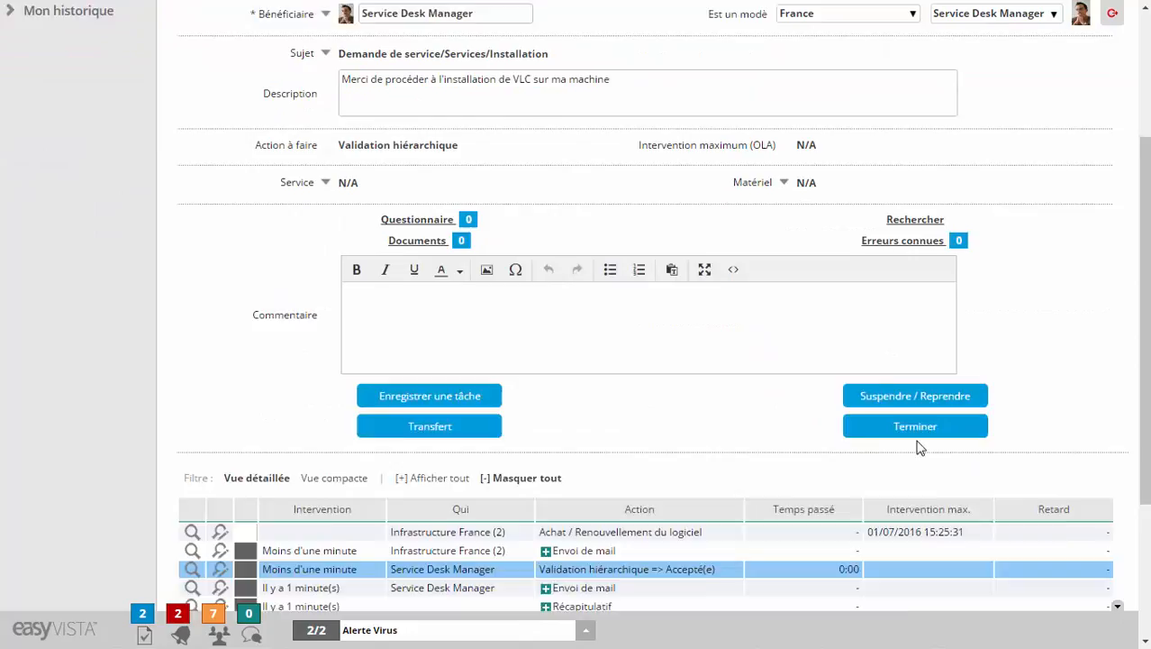
{"action": "left_click", "coordinate": [675, 477]}
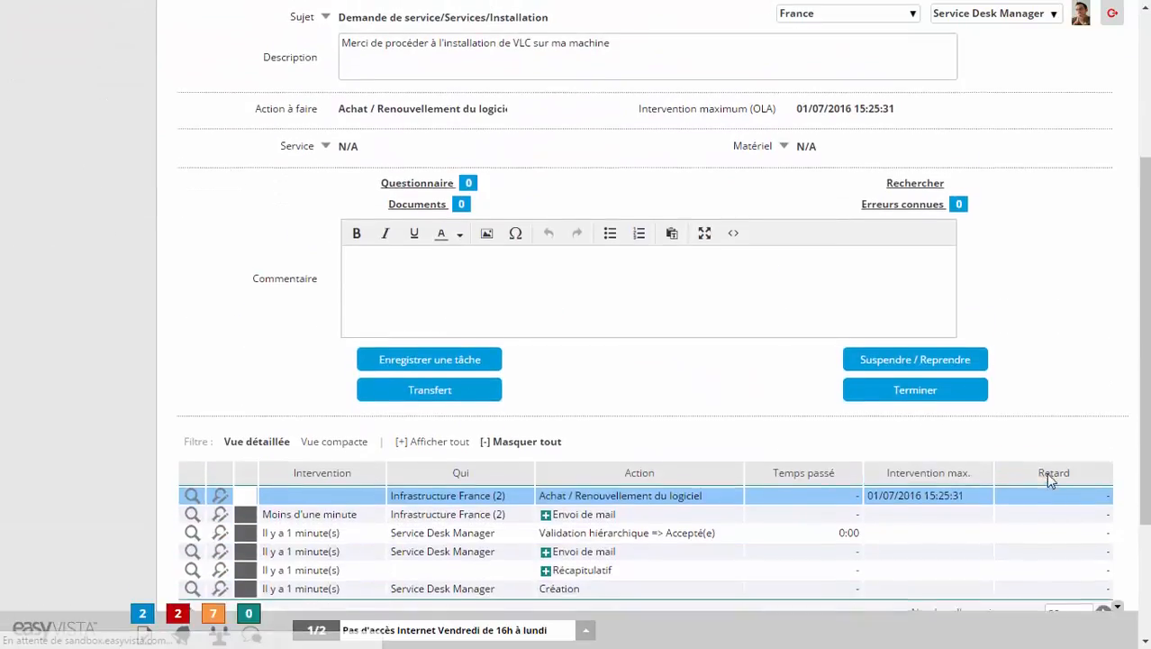
{"action": "scroll", "coordinate": [1048, 478], "scroll_direction": "down", "scroll_amount": 2}
{"action": "left_click", "coordinate": [919, 306]}
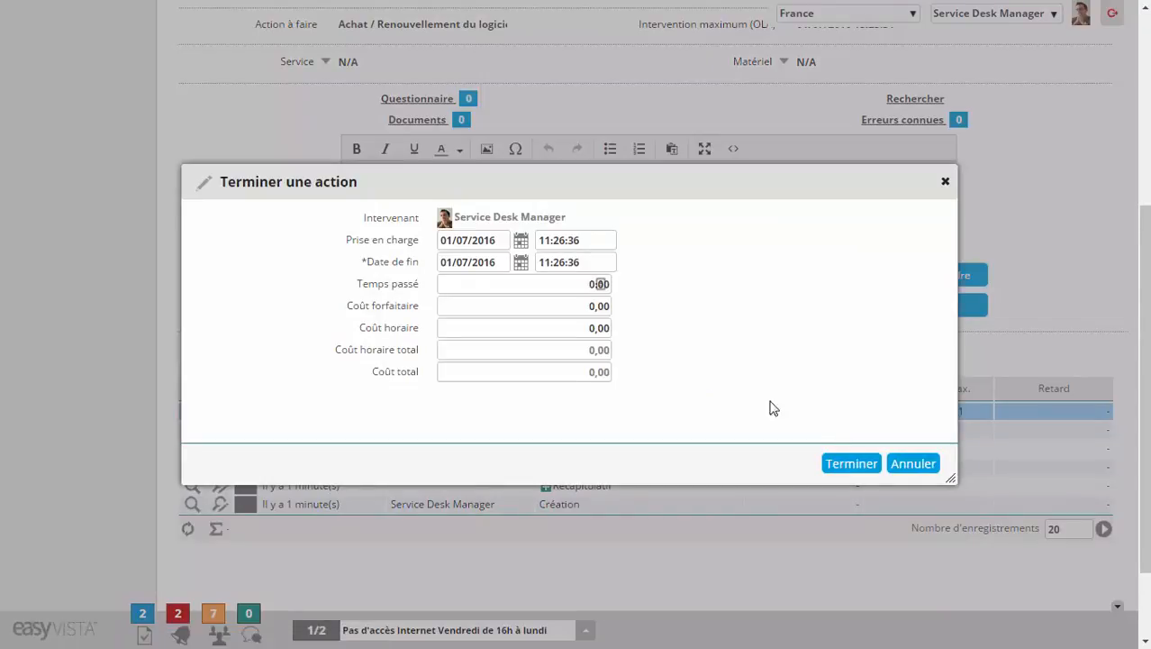
{"action": "left_click", "coordinate": [859, 470]}
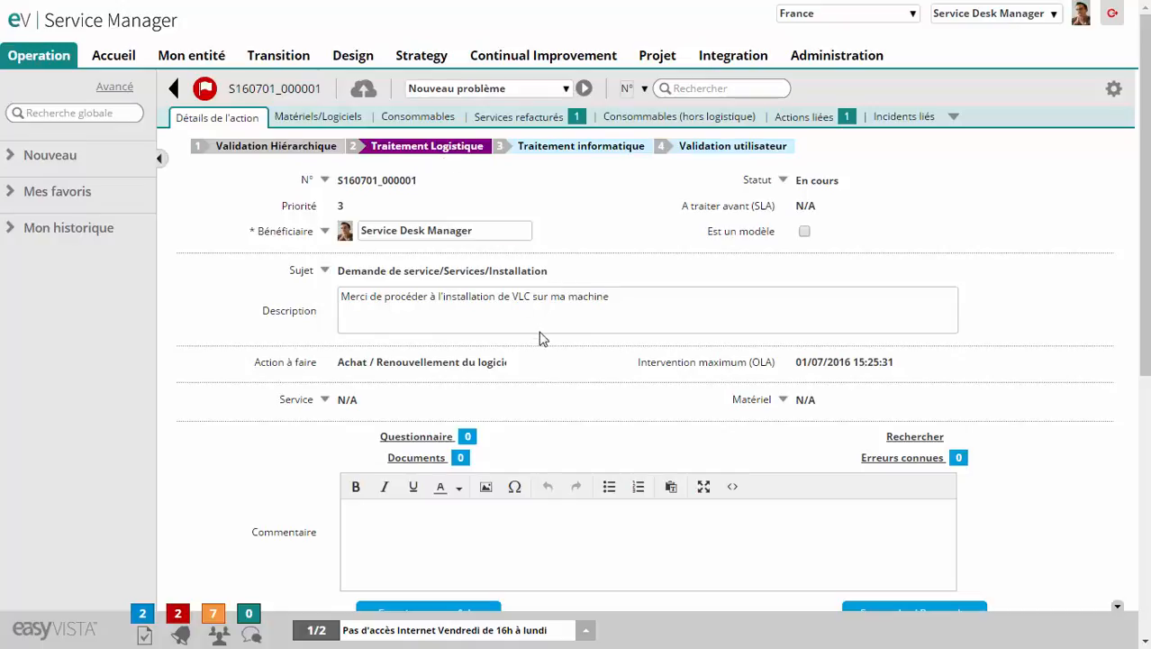
Open the request's pending "Preparation Logiciel" action and complete it with the proposed dates and costs
{"action": "scroll", "coordinate": [544, 341], "scroll_direction": "down", "scroll_amount": 3}
{"action": "scroll", "coordinate": [544, 350], "scroll_direction": "down", "scroll_amount": 2}
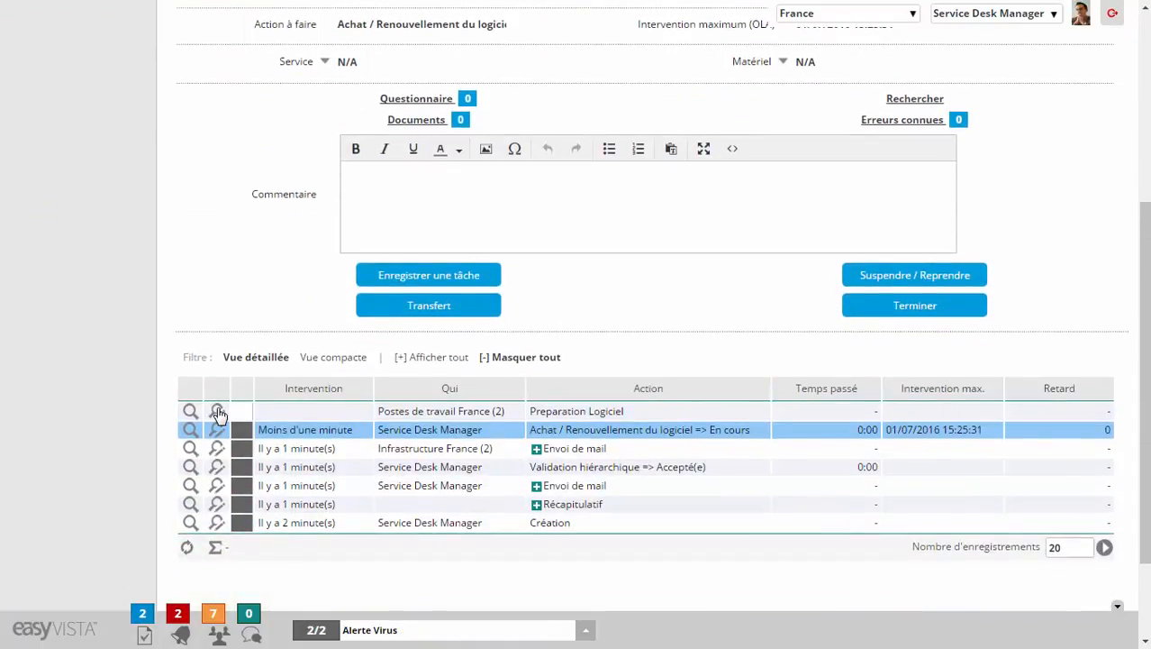
{"action": "left_click", "coordinate": [217, 412]}
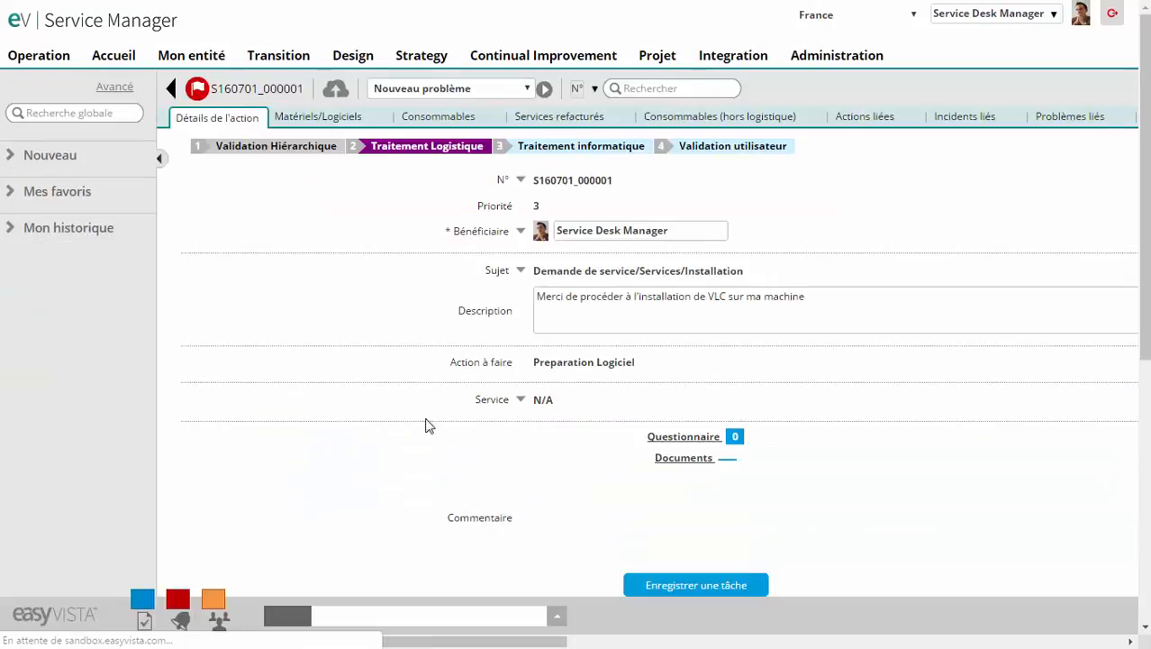
{"action": "scroll", "coordinate": [886, 509], "scroll_direction": "down", "scroll_amount": 1}
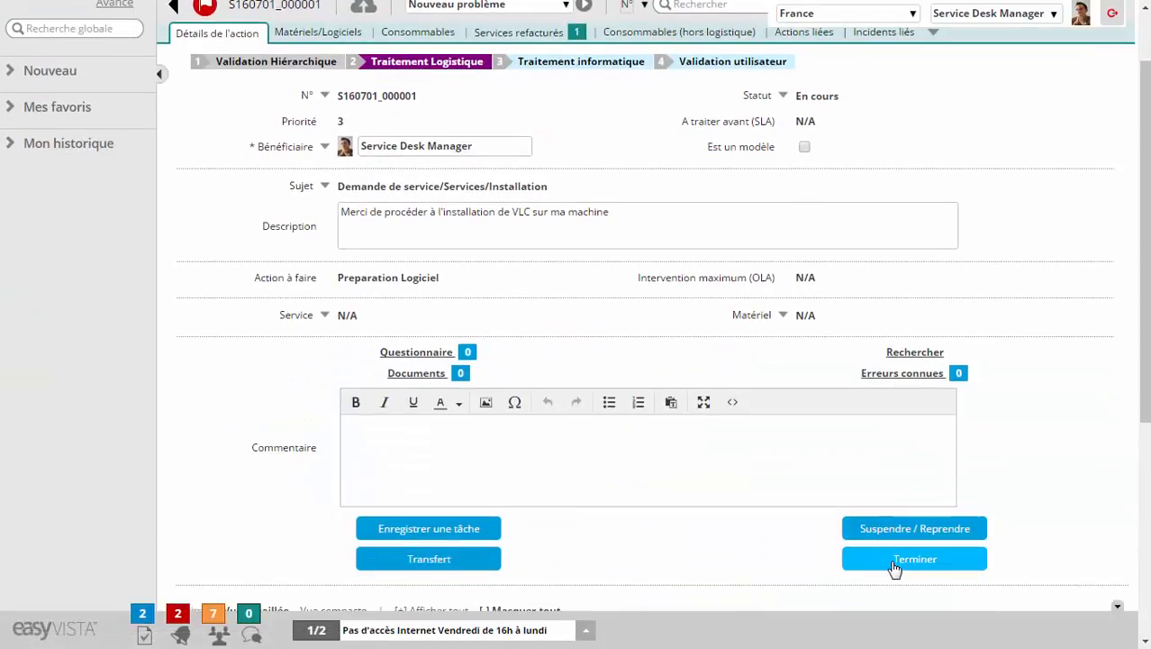
{"action": "left_click", "coordinate": [894, 566]}
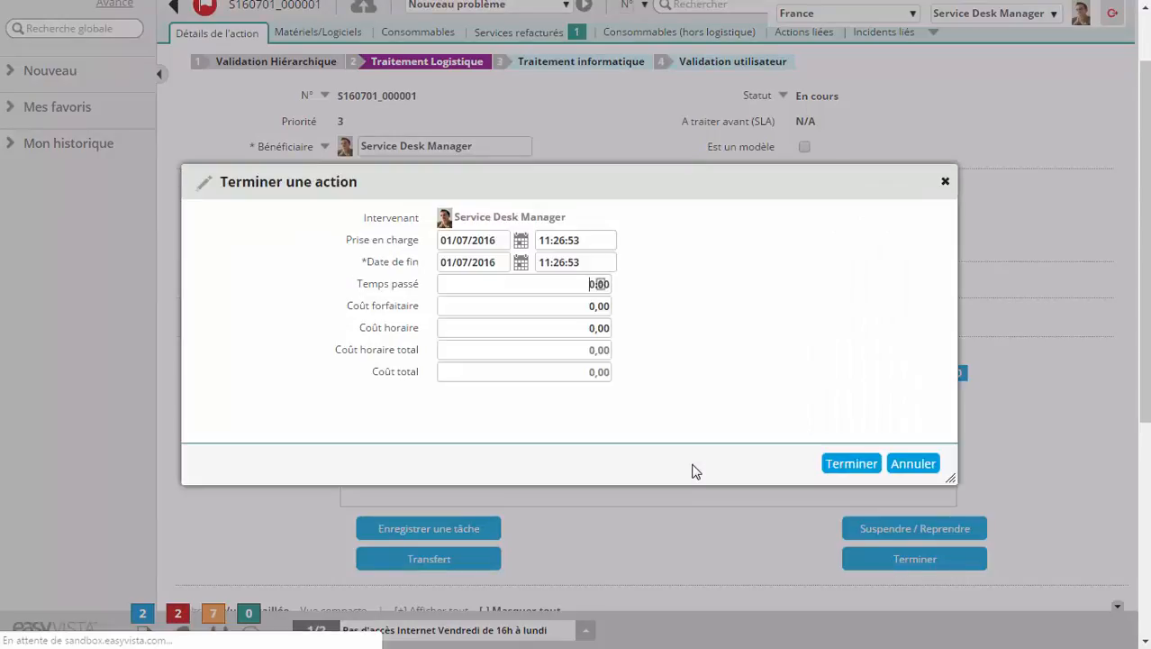
{"action": "left_click", "coordinate": [839, 468]}
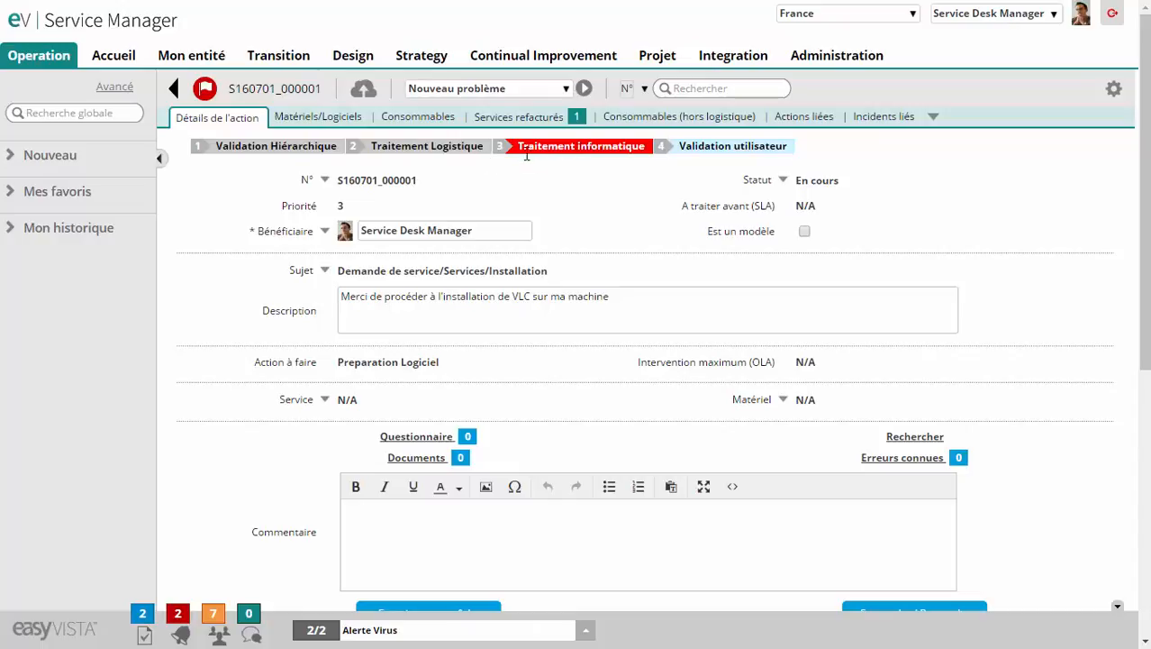
Complete the pending "Installation logiciel" action, adding no equipment and keeping the proposed installation report details
{"action": "scroll", "coordinate": [595, 302], "scroll_direction": "down", "scroll_amount": 3}
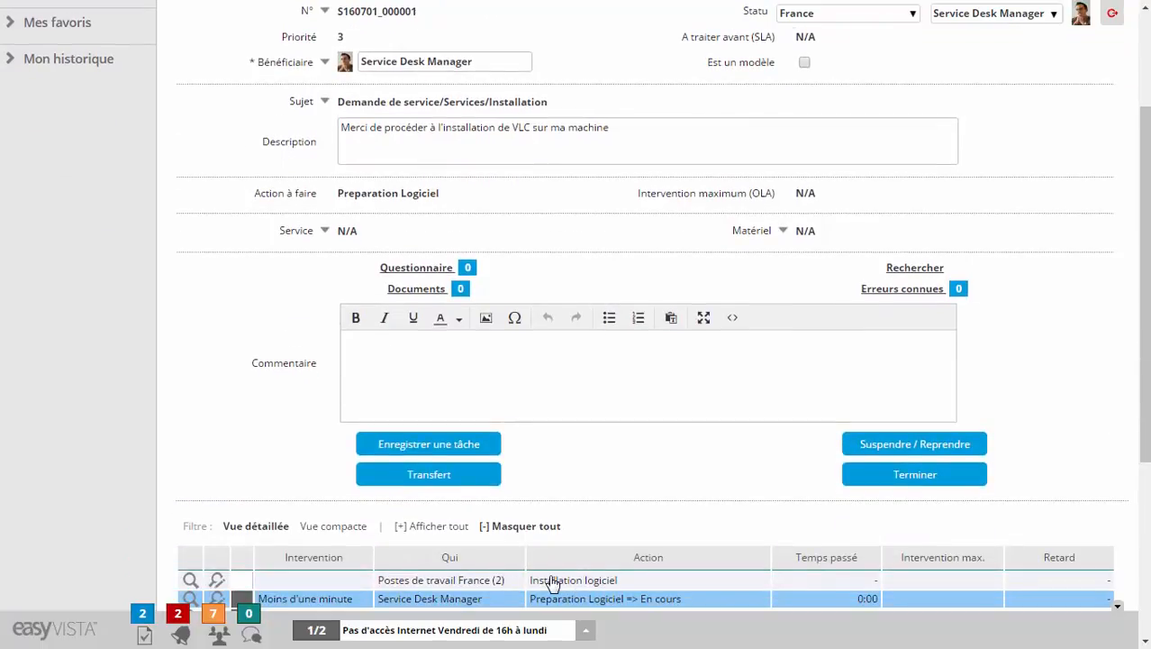
{"action": "left_click", "coordinate": [218, 583]}
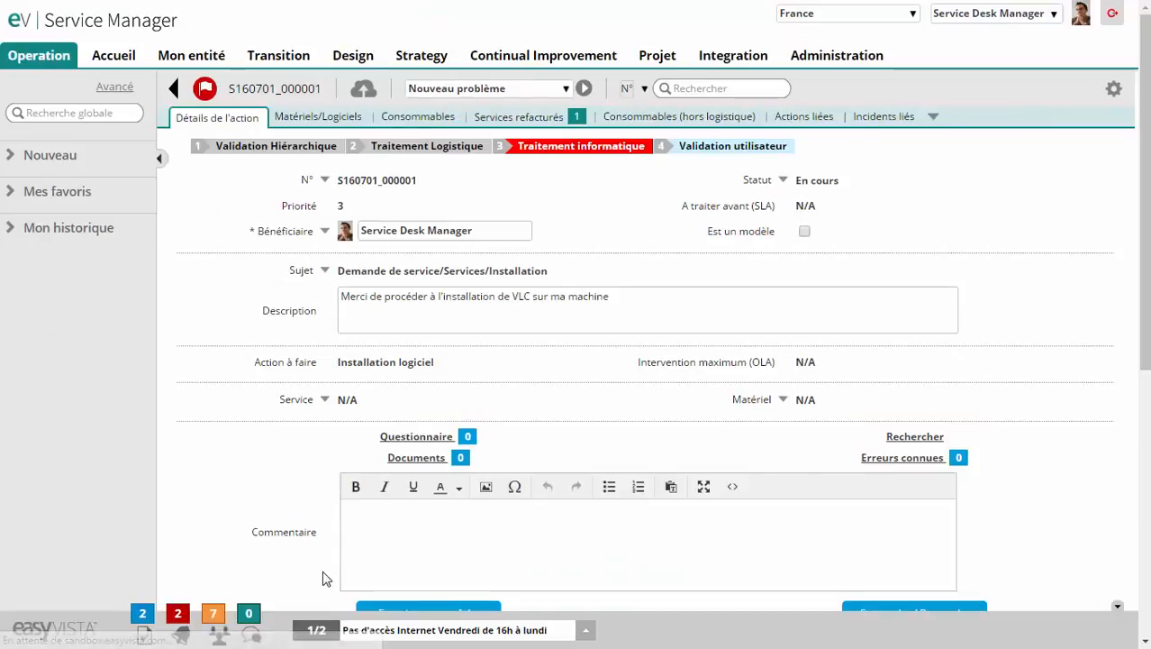
{"action": "scroll", "coordinate": [779, 491], "scroll_direction": "down", "scroll_amount": 2}
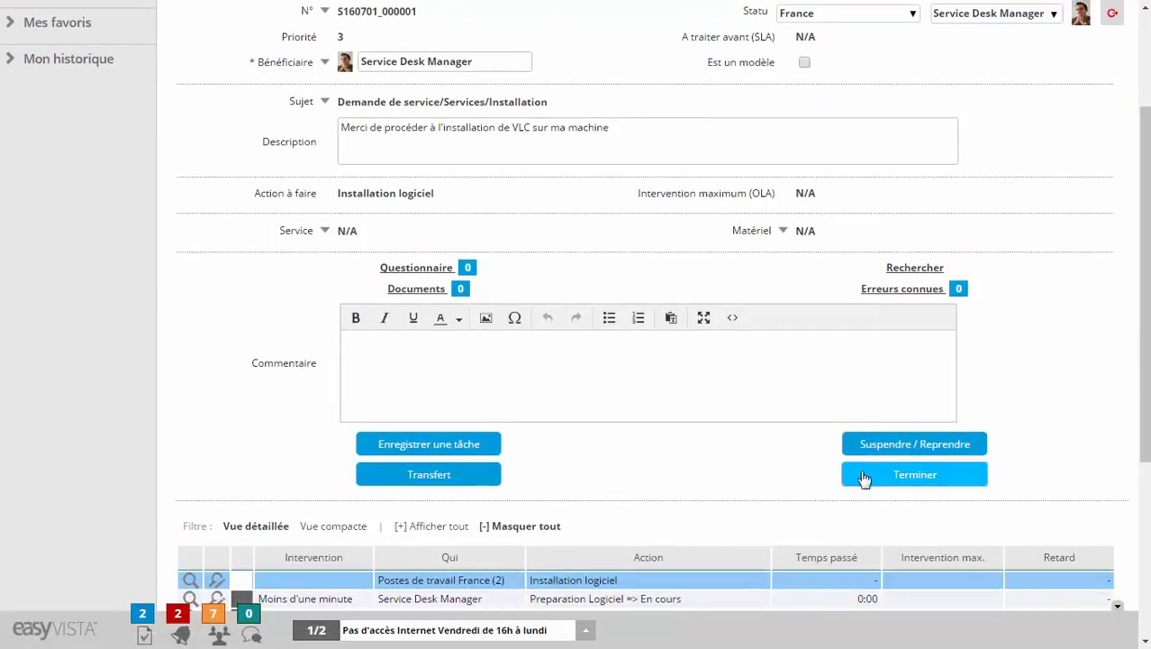
{"action": "left_click", "coordinate": [864, 476]}
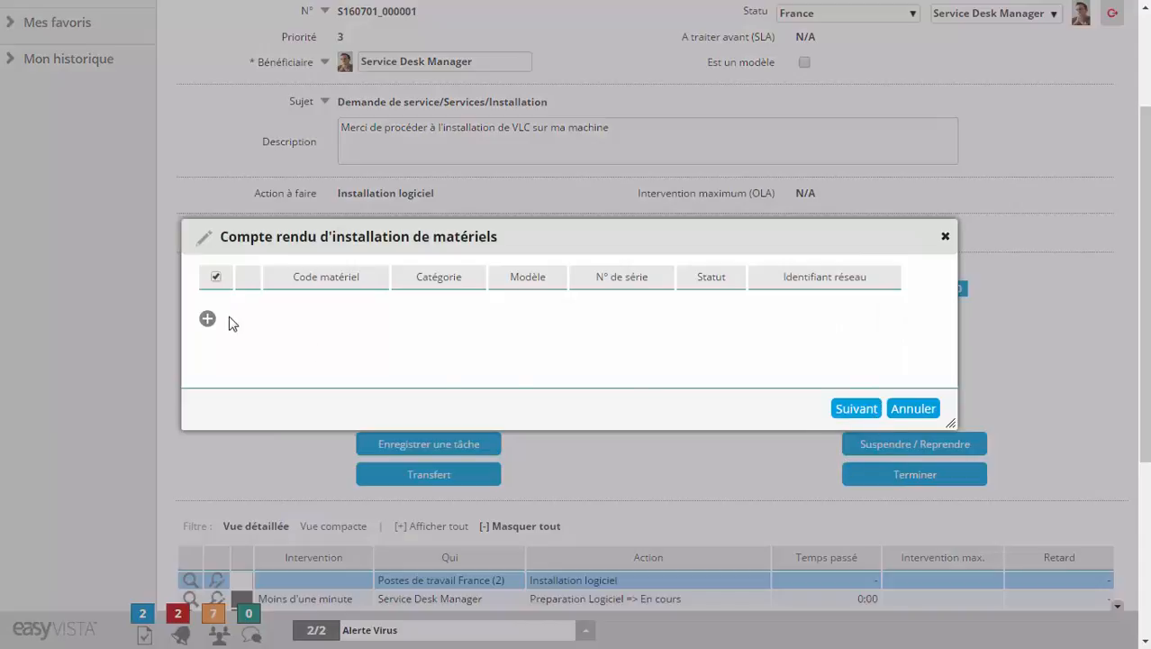
{"action": "left_click", "coordinate": [856, 409]}
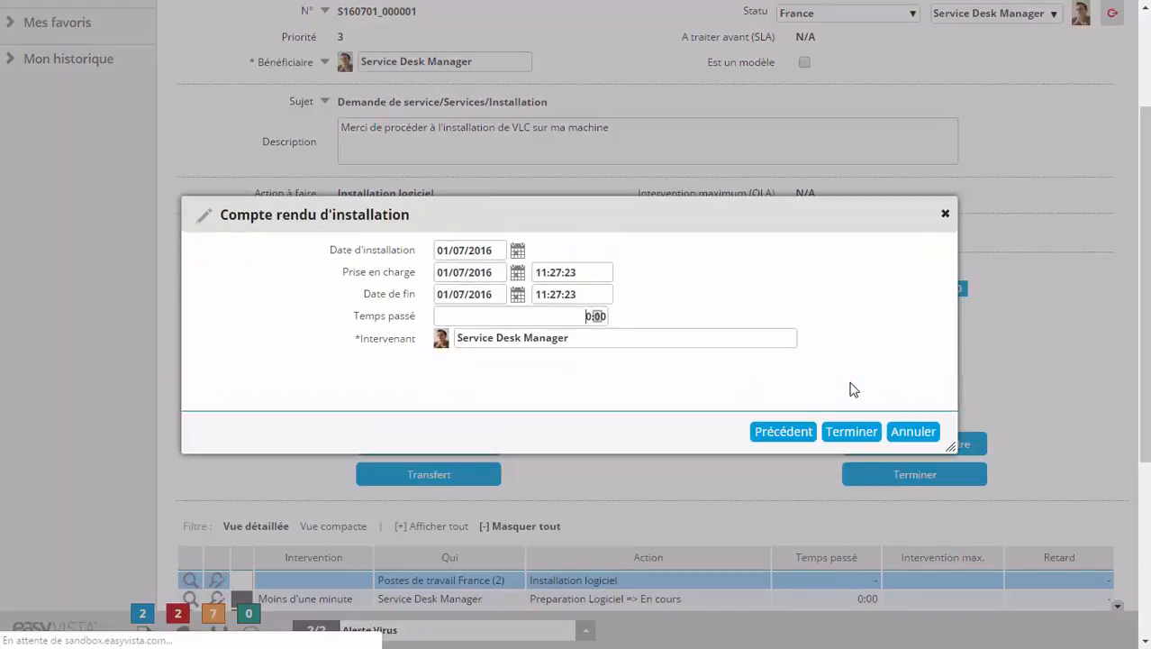
{"action": "left_click", "coordinate": [824, 432]}
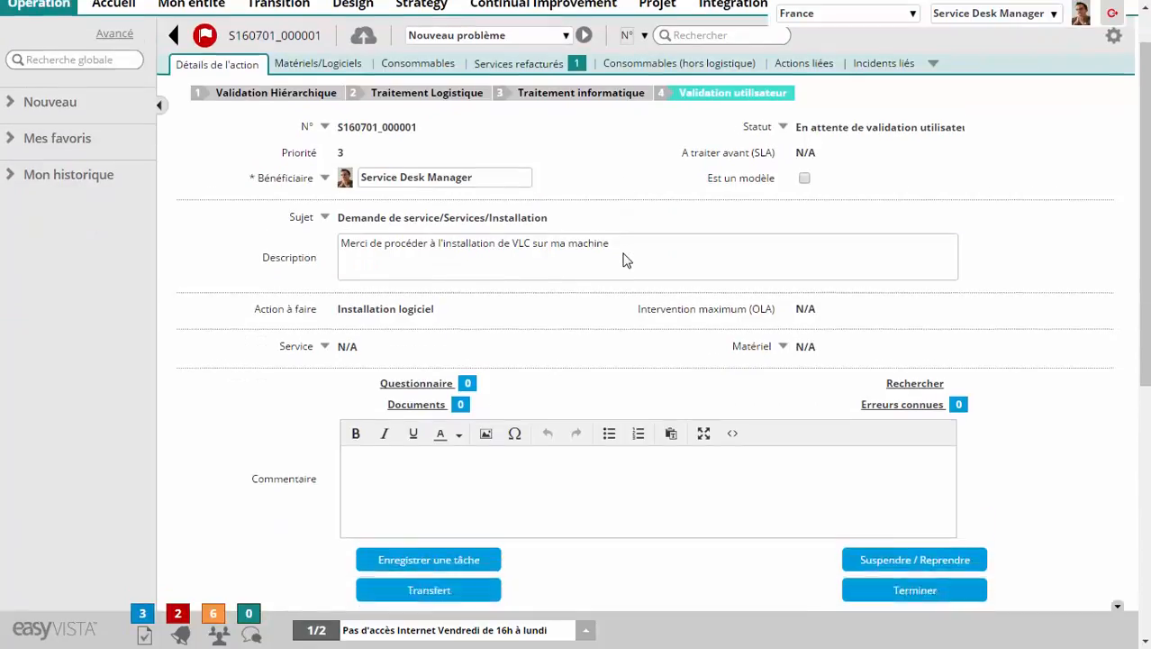
Open the Installation request from the requester's Validations list and complete the user validation with "Acceptation"
{"action": "scroll", "coordinate": [626, 260], "scroll_direction": "down", "scroll_amount": 2}
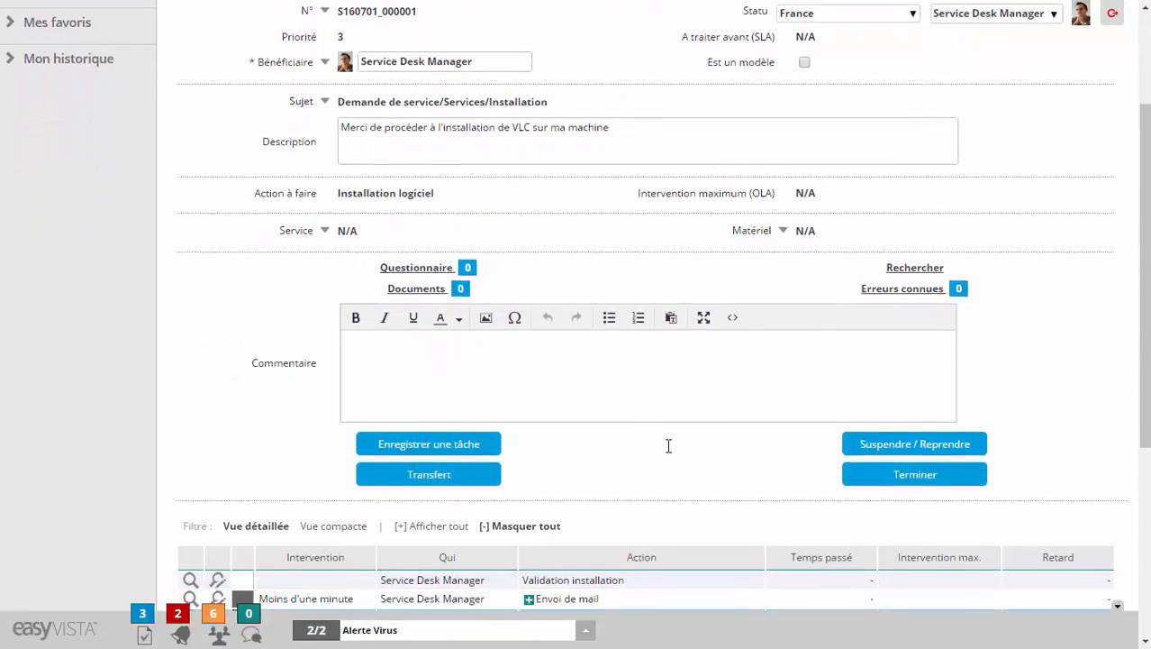
{"action": "scroll", "coordinate": [668, 445], "scroll_direction": "up", "scroll_amount": 2}
{"action": "left_click", "coordinate": [128, 60]}
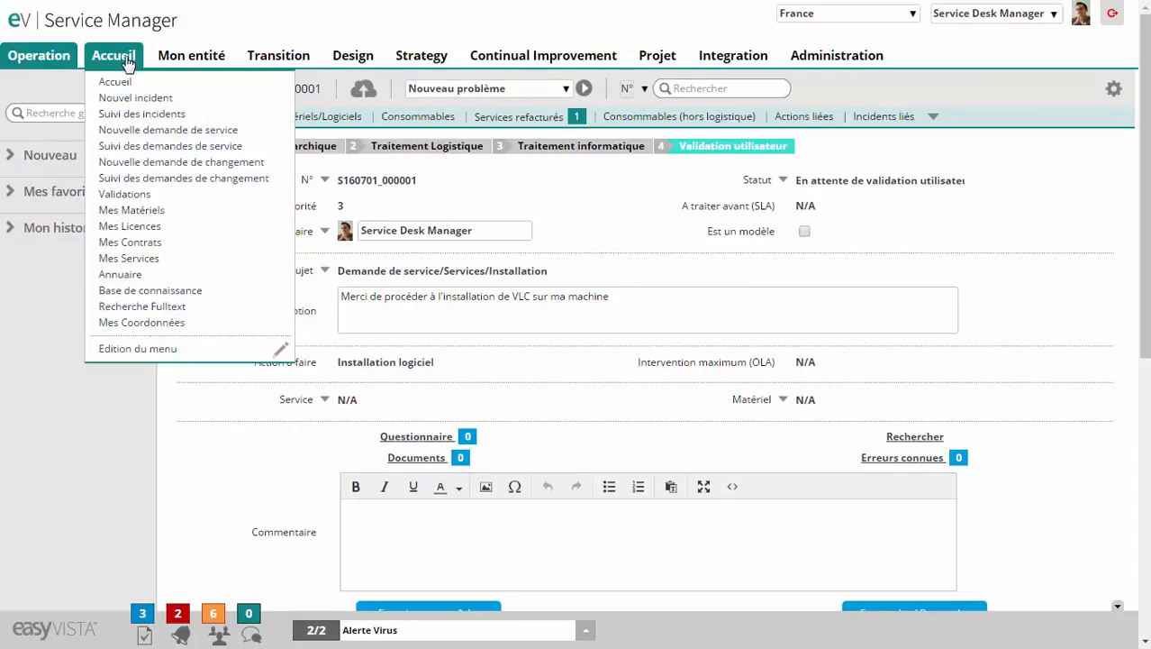
{"action": "left_click", "coordinate": [135, 198]}
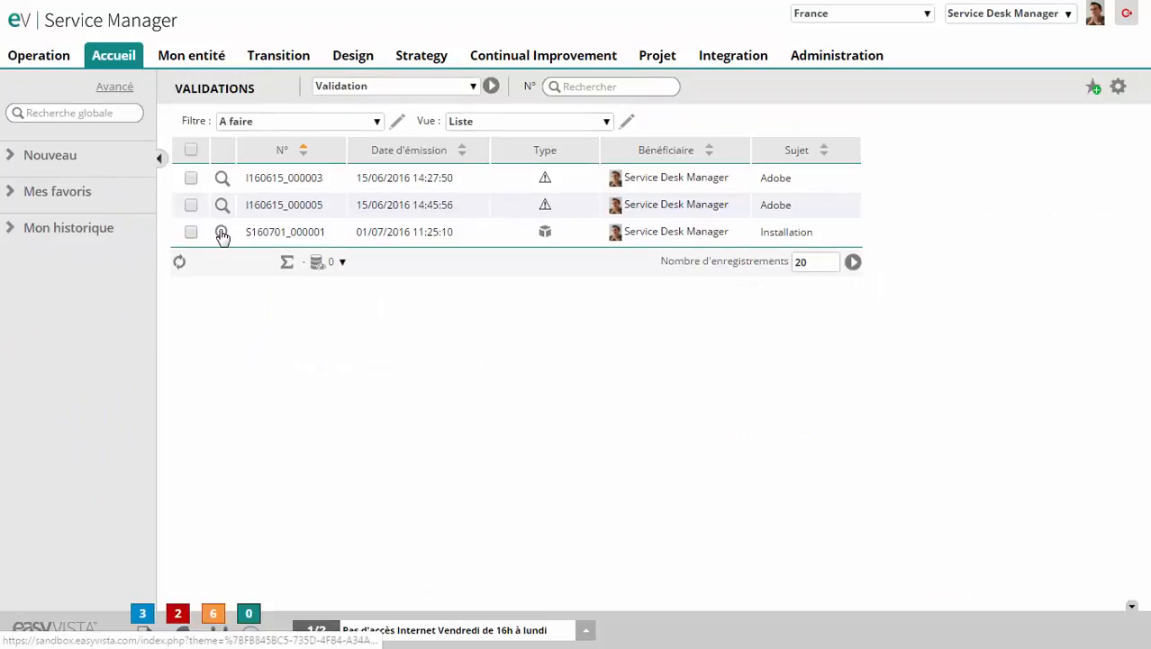
{"action": "left_click", "coordinate": [222, 233]}
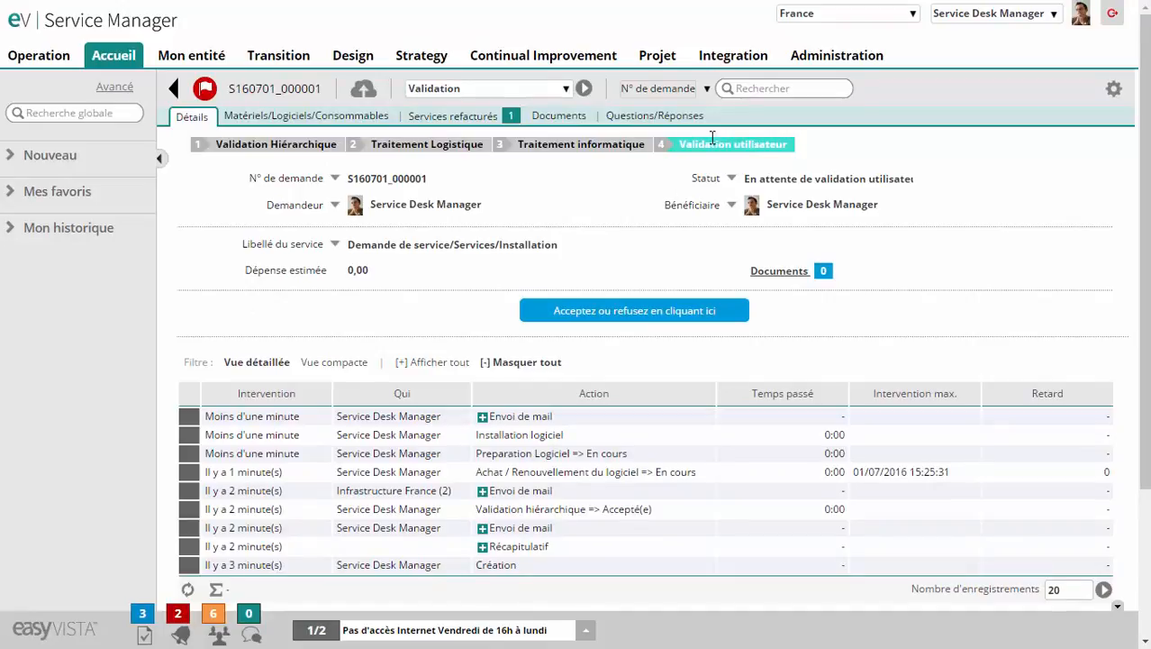
{"action": "left_click", "coordinate": [619, 316]}
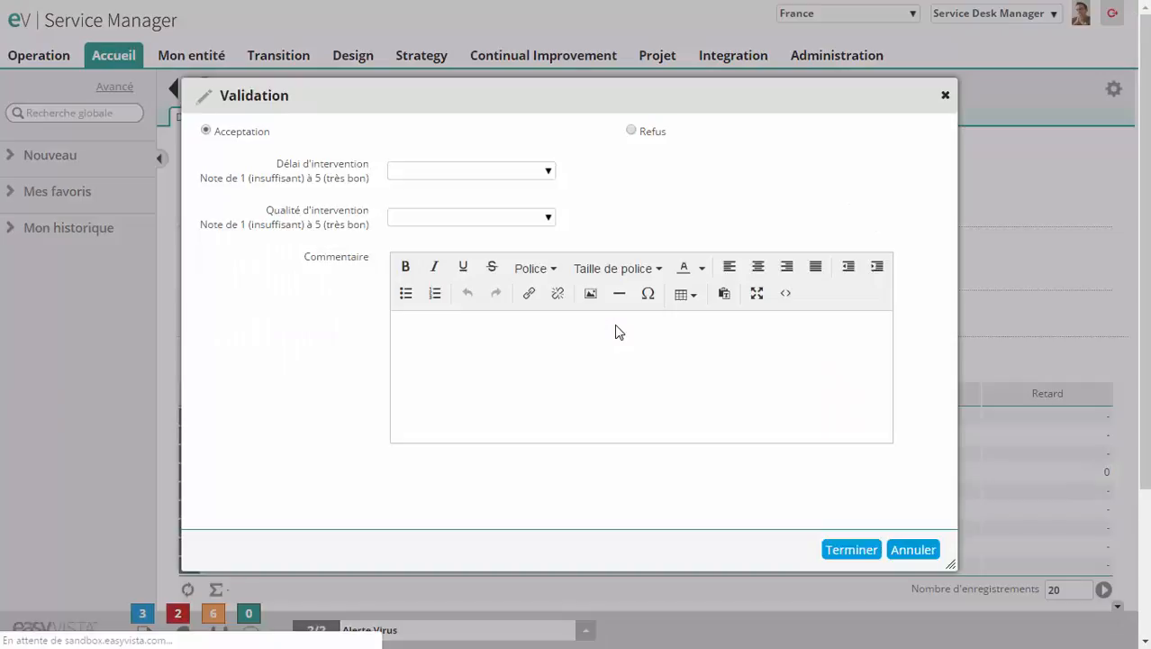
{"action": "left_click", "coordinate": [829, 551]}
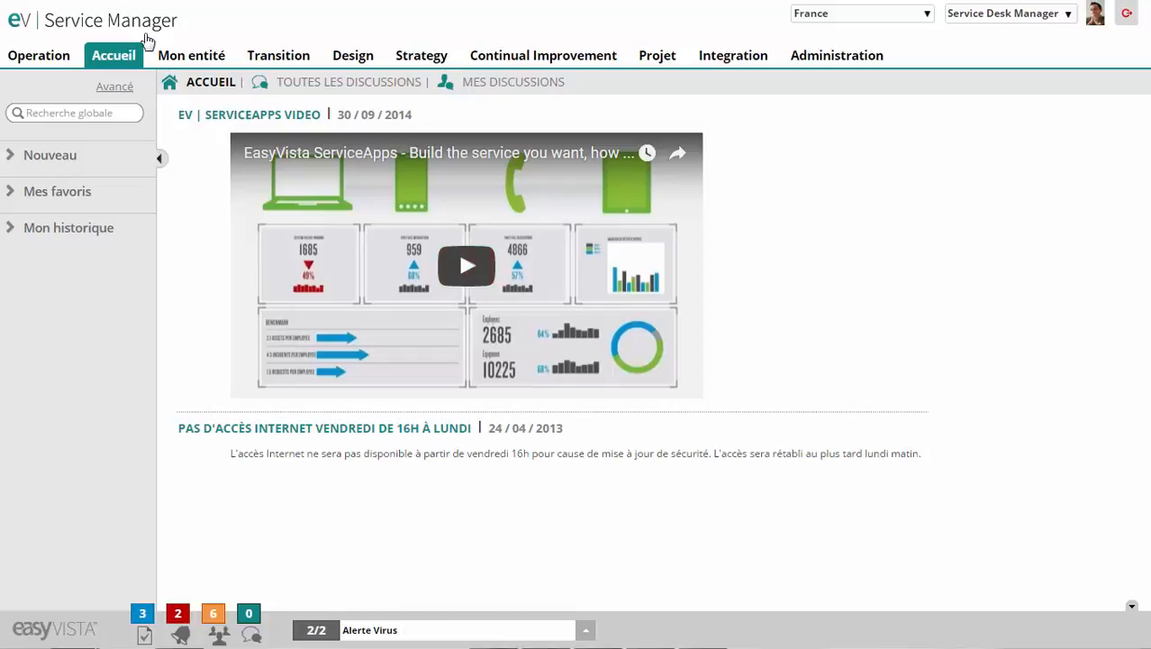
Open the service request tracking list and view the Installation request at the "Validation Hiérarchique" life cycle stage
{"action": "left_click", "coordinate": [97, 61]}
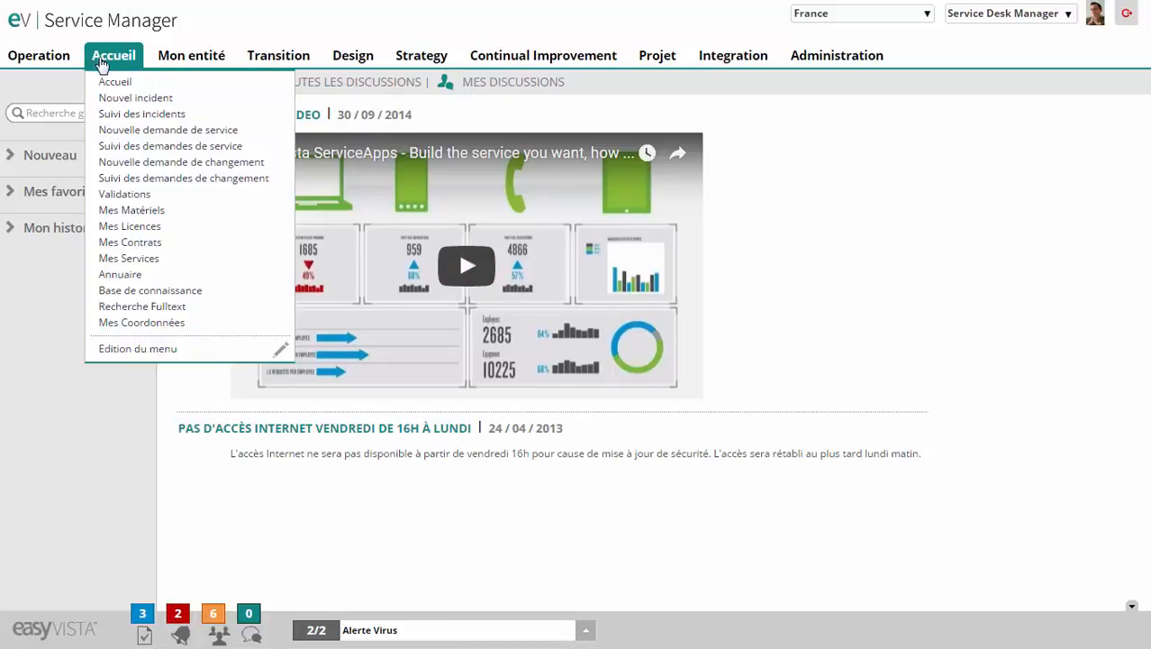
{"action": "left_click", "coordinate": [149, 148]}
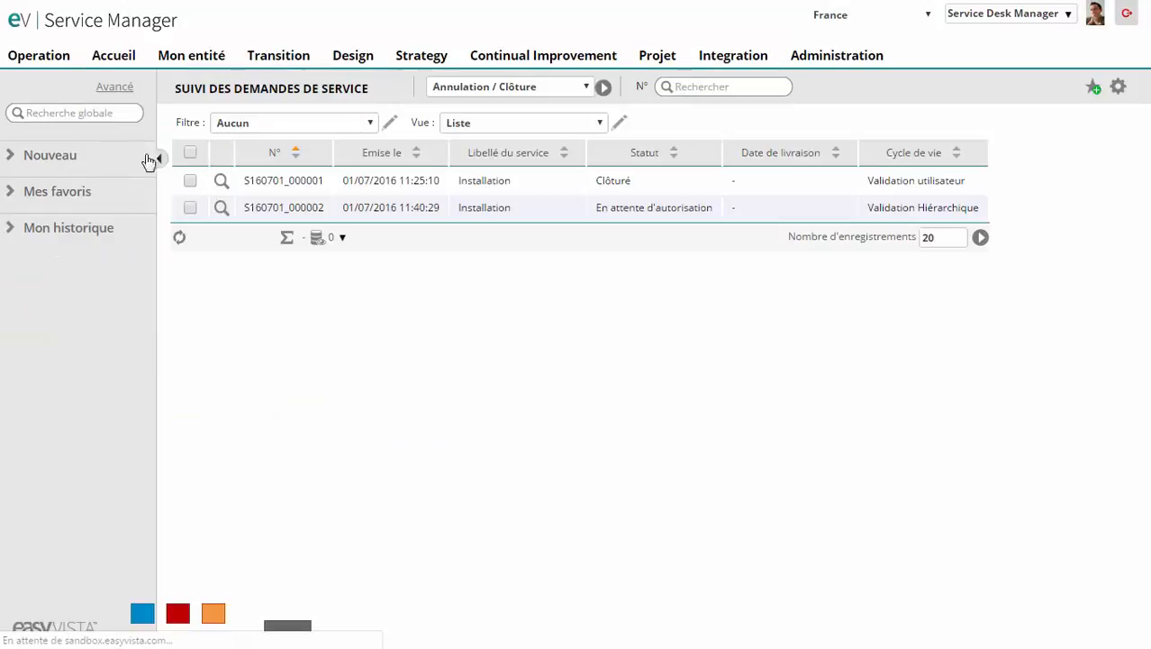
{"action": "left_click", "coordinate": [221, 207]}
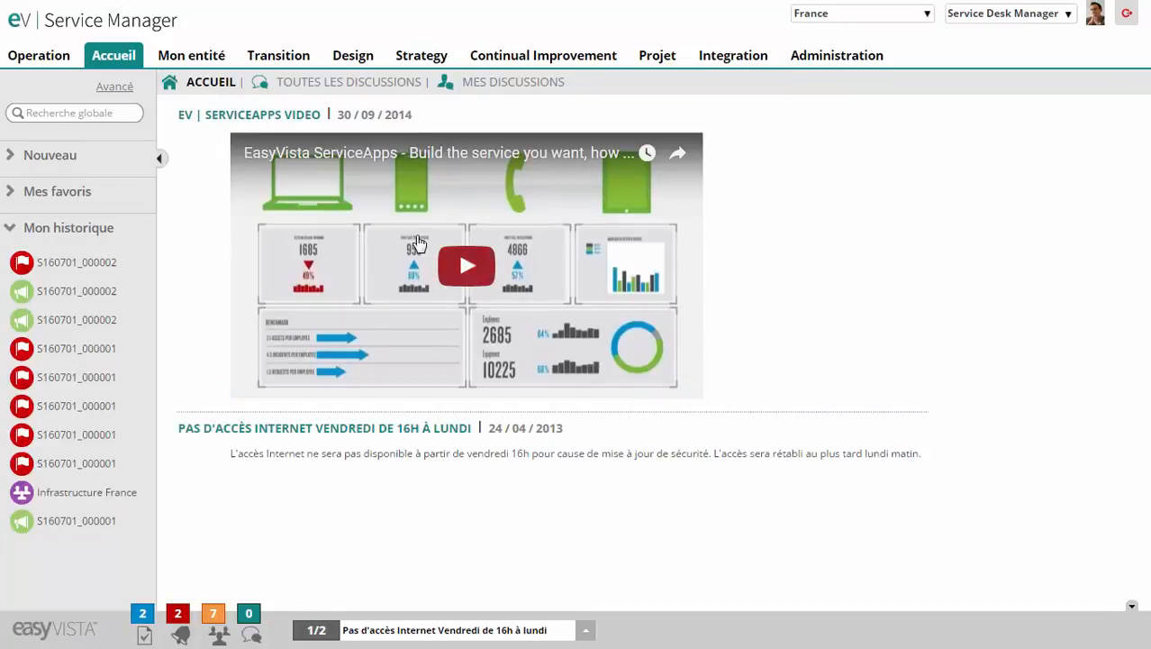
Open the in-progress Installation request from the service request tracking list and view its "Traitement Logistique" life cycle stage
{"action": "mouse_move", "coordinate": [121, 53]}
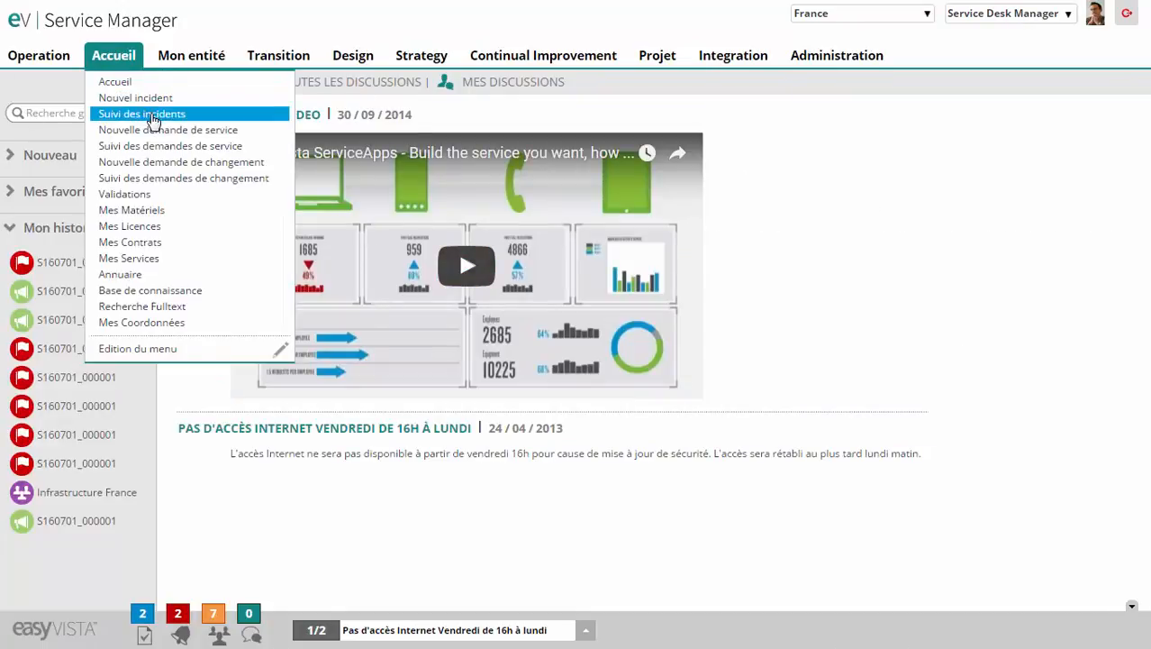
{"action": "left_click", "coordinate": [157, 149]}
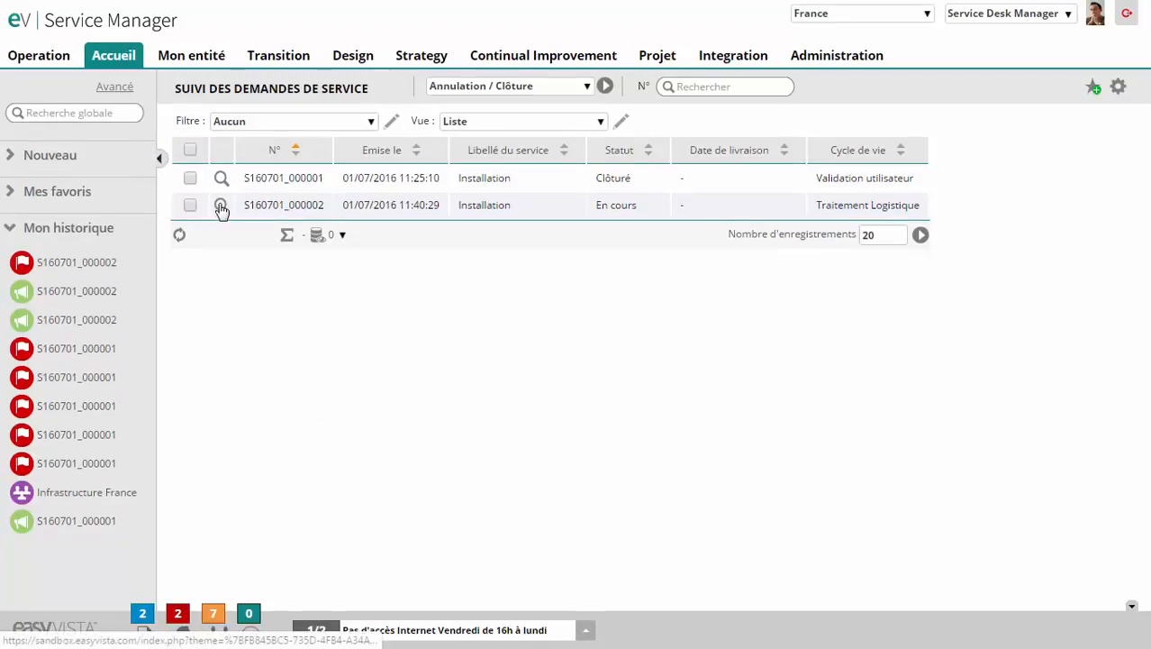
{"action": "left_click", "coordinate": [220, 207]}
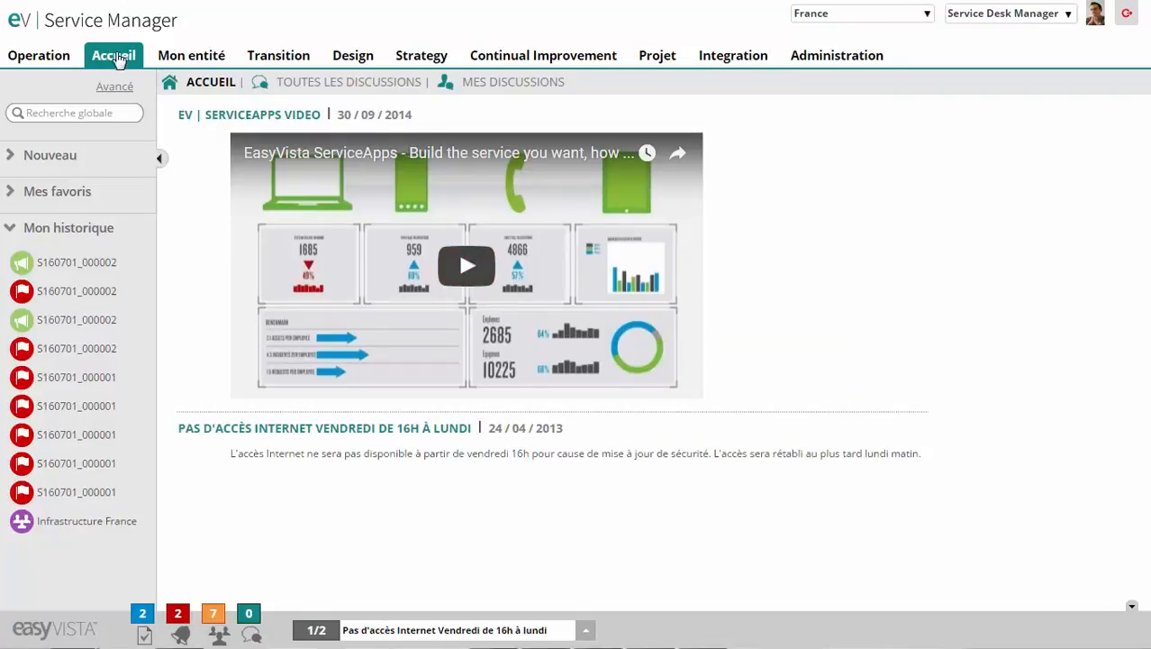
{"action": "mouse_move", "coordinate": [118, 59]}
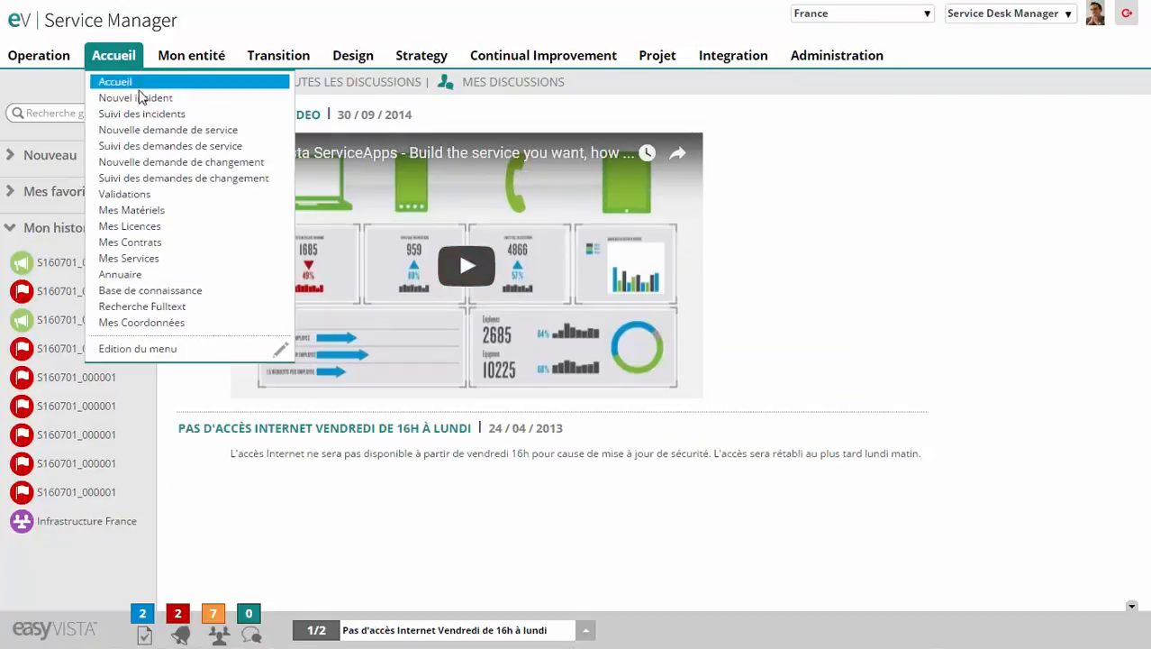
{"action": "left_click", "coordinate": [171, 147]}
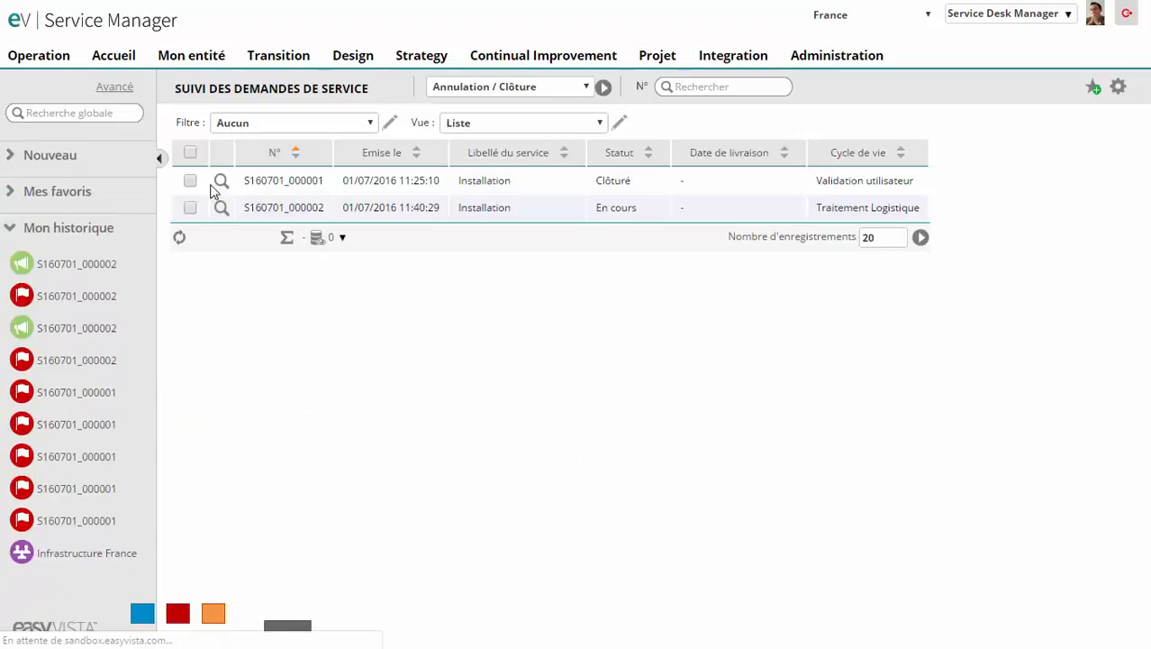
{"action": "left_click", "coordinate": [221, 206]}
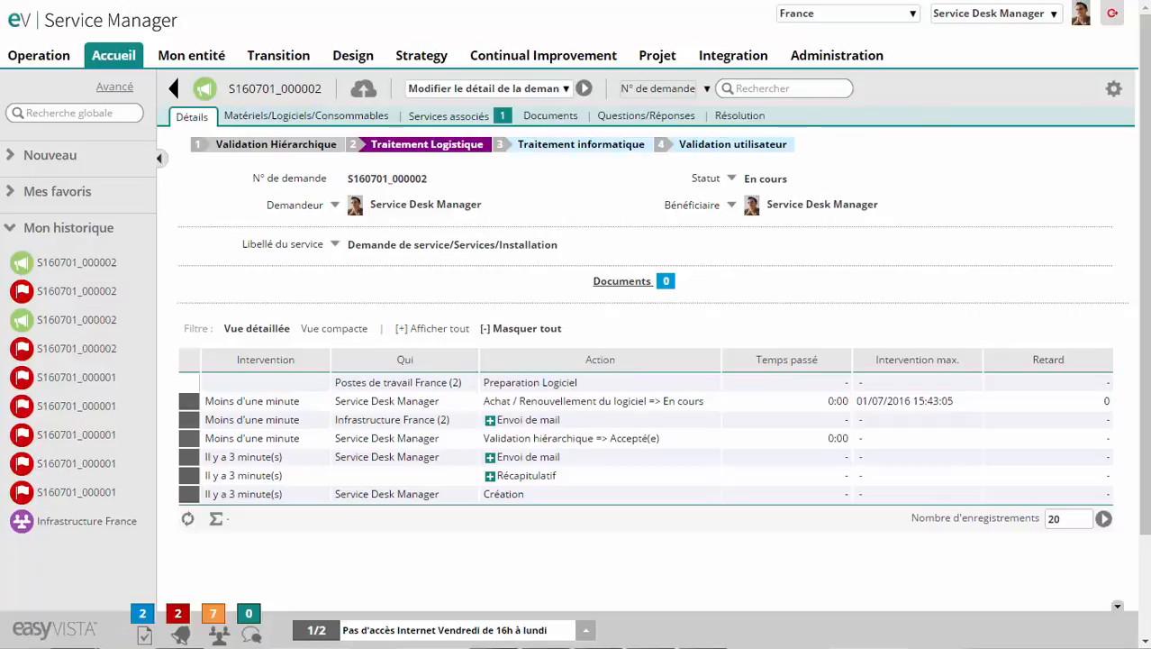
Return to the service request tracking list and open the in-progress Installation request at the "Traitement informatique" stage
{"action": "left_click", "coordinate": [130, 57]}
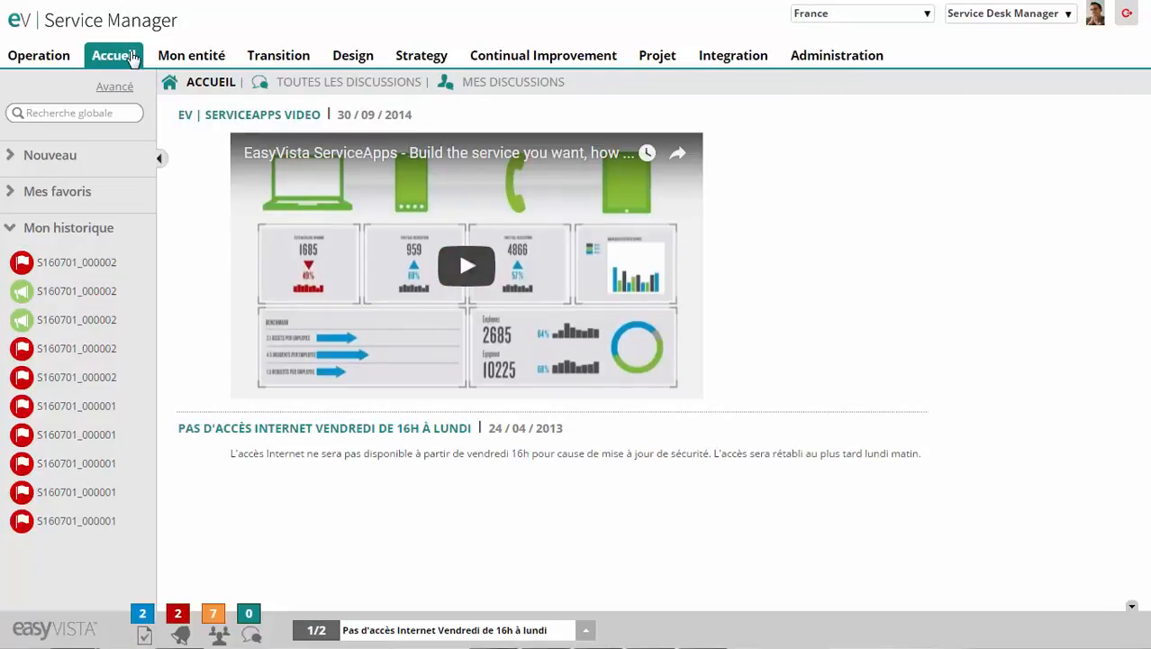
{"action": "mouse_move", "coordinate": [133, 58]}
{"action": "left_click", "coordinate": [188, 150]}
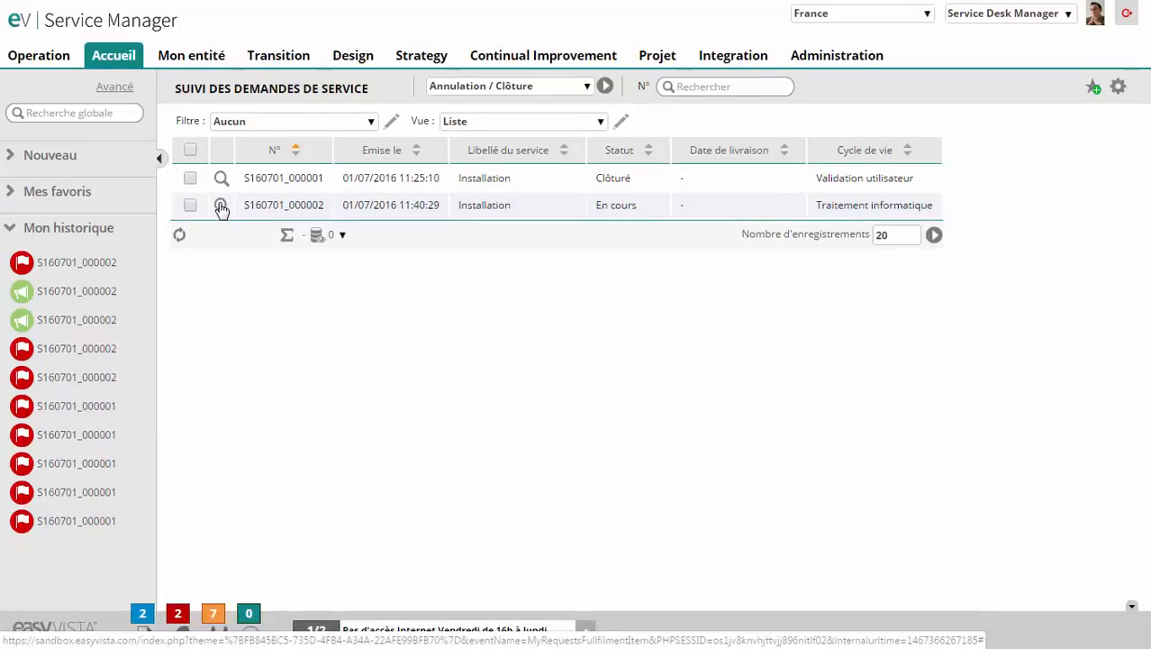
{"action": "left_click", "coordinate": [221, 207]}
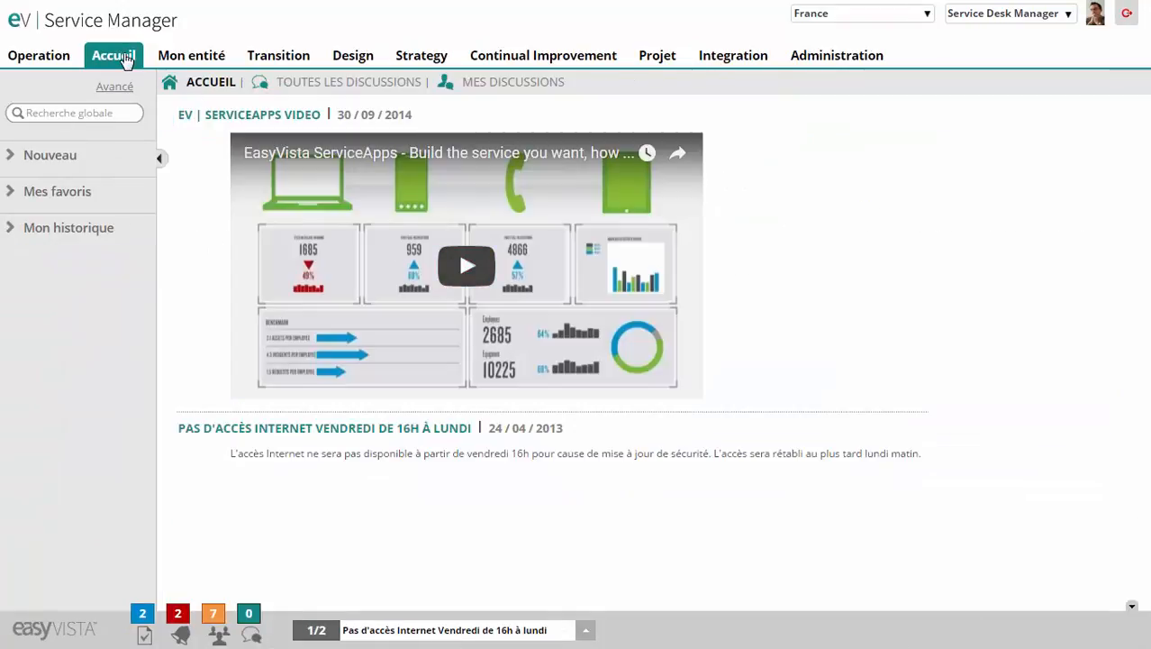
Open the Installation request from the Validations list and complete its user validation with "Acceptation"
{"action": "mouse_move", "coordinate": [118, 56]}
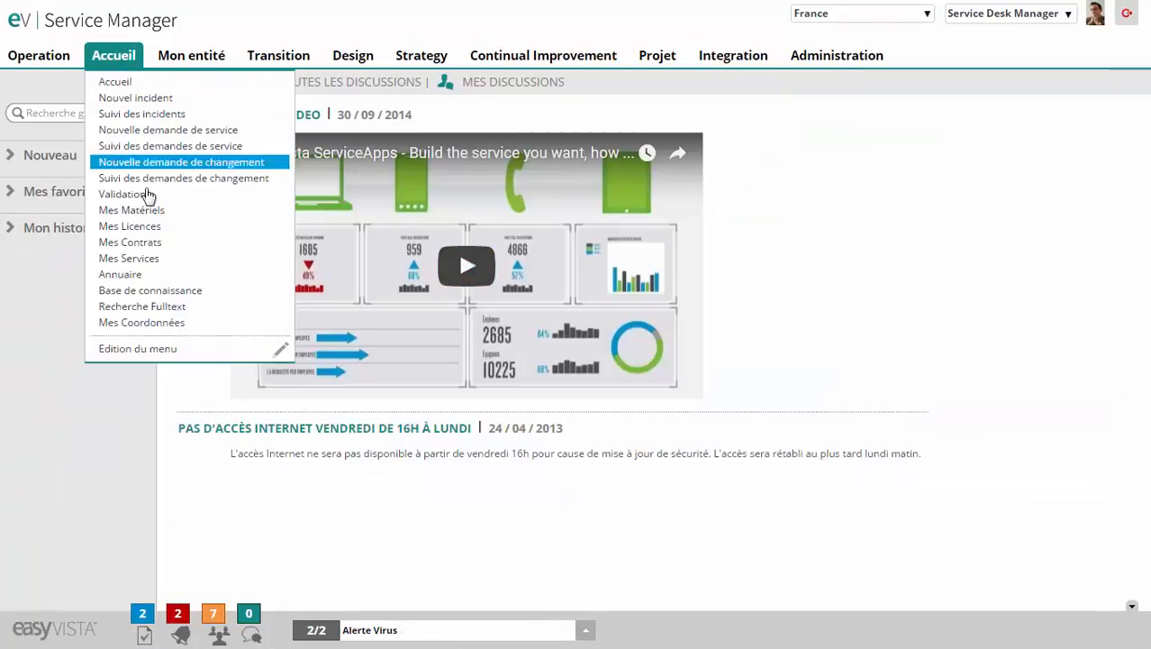
{"action": "left_click", "coordinate": [147, 197]}
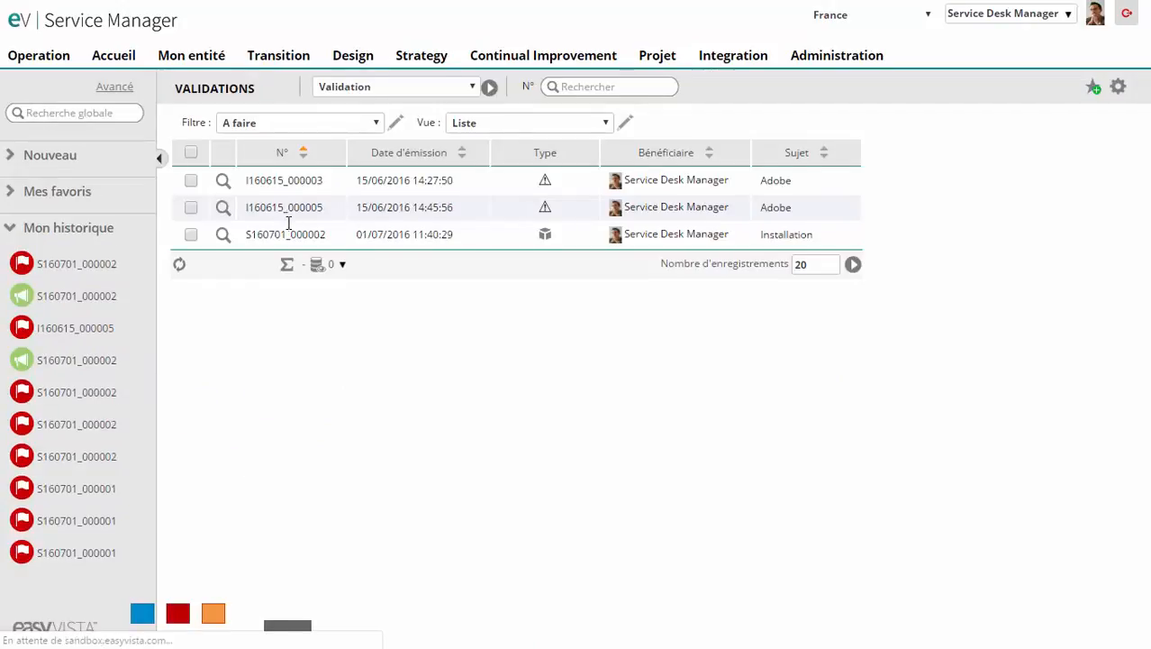
{"action": "left_click", "coordinate": [224, 235]}
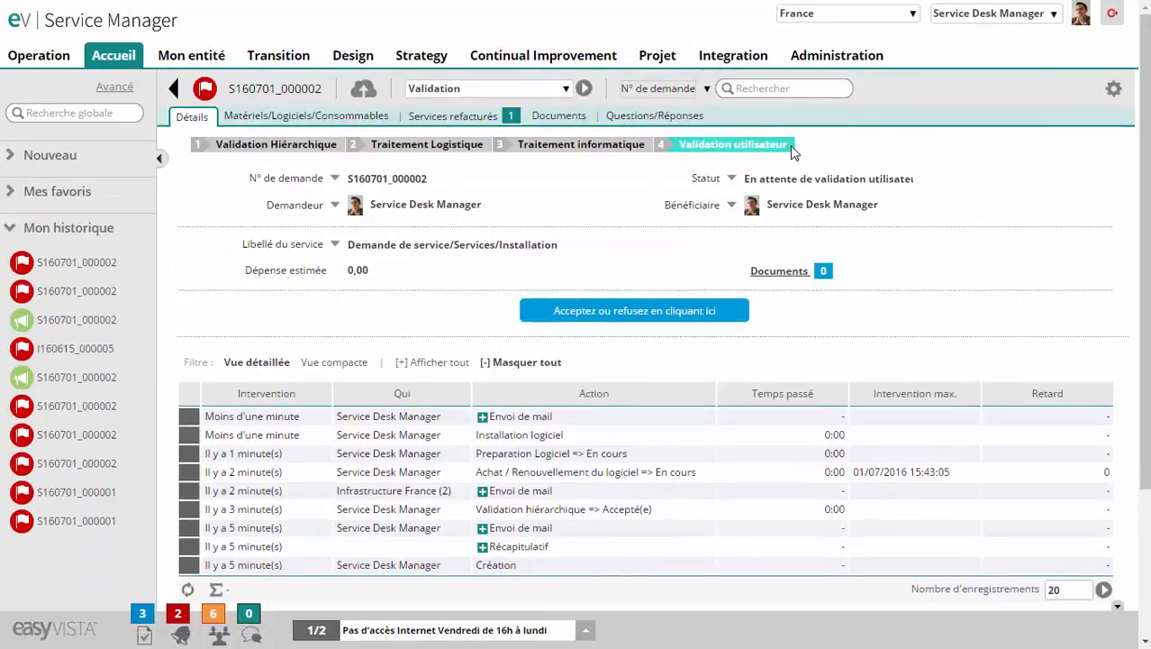
{"action": "left_click", "coordinate": [649, 310]}
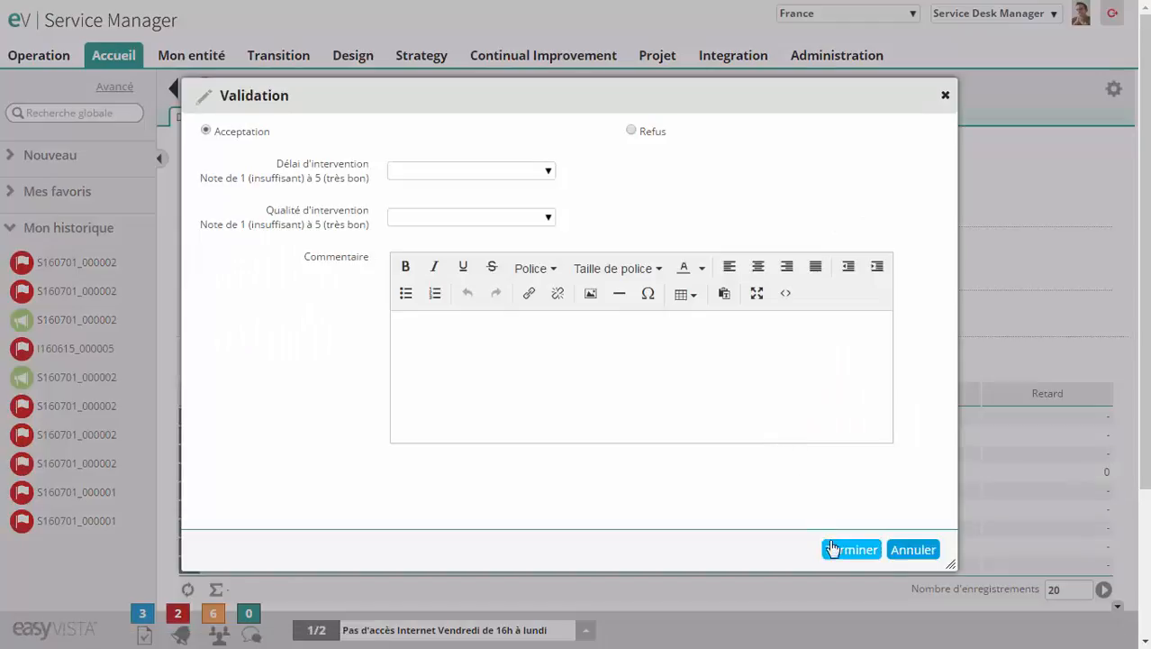
{"action": "left_click", "coordinate": [832, 549]}
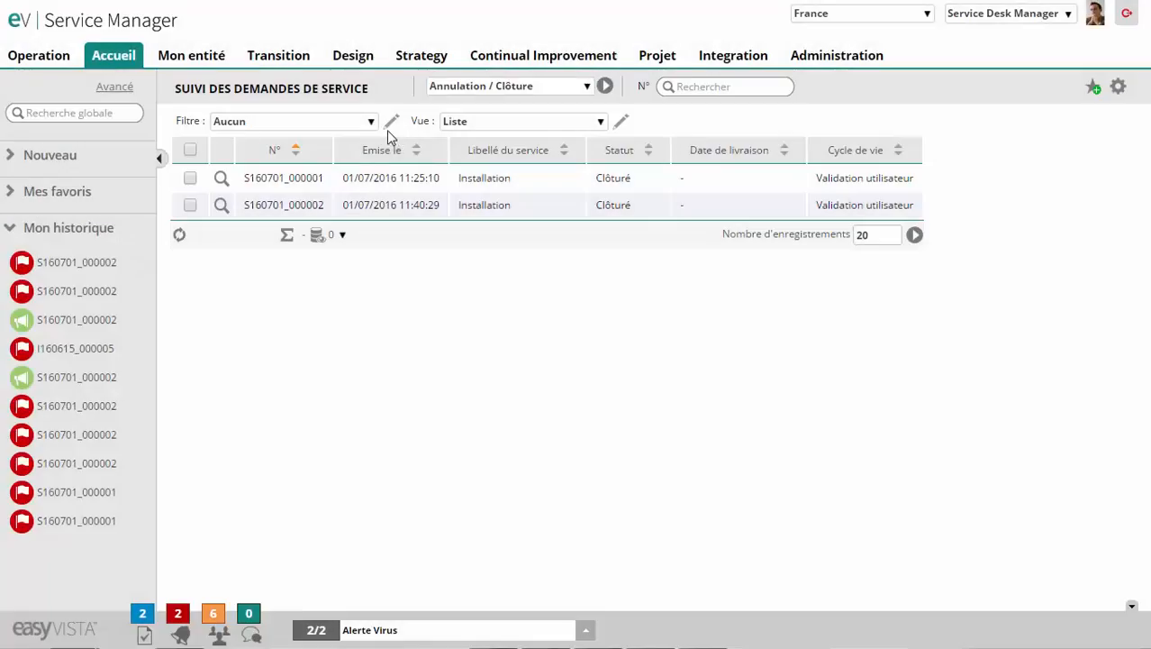
Look through the fields available in the tracking list's filter configuration, including "Cycle de vie", and close it
{"action": "left_click", "coordinate": [392, 124]}
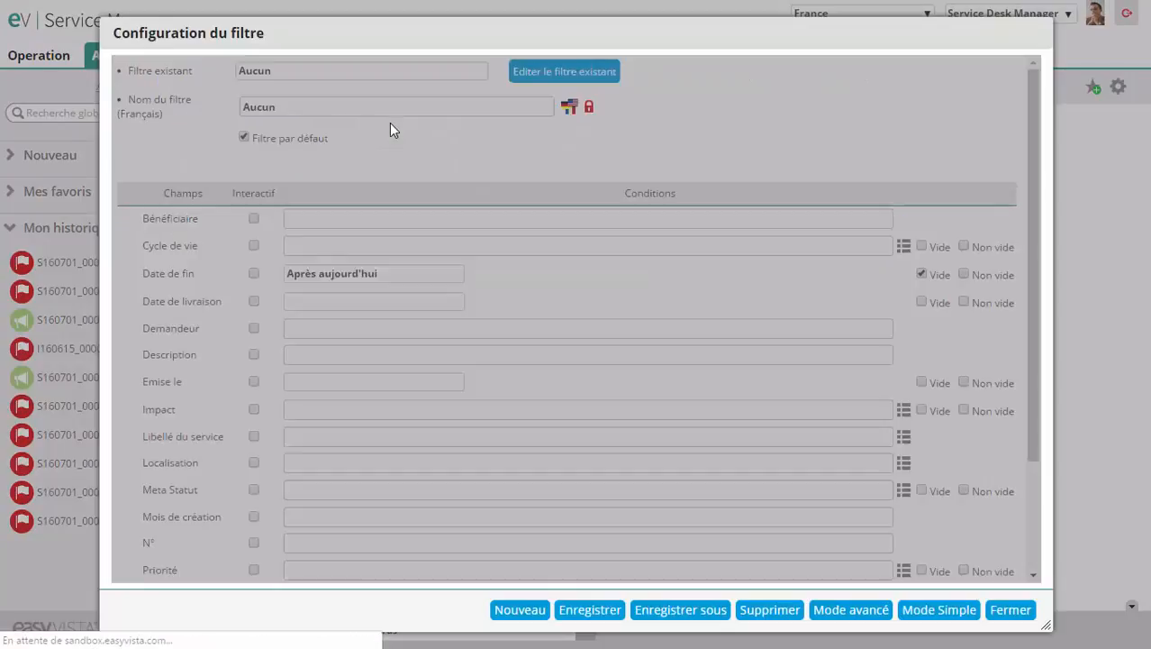
{"action": "scroll", "coordinate": [586, 370], "scroll_direction": "down", "scroll_amount": 3}
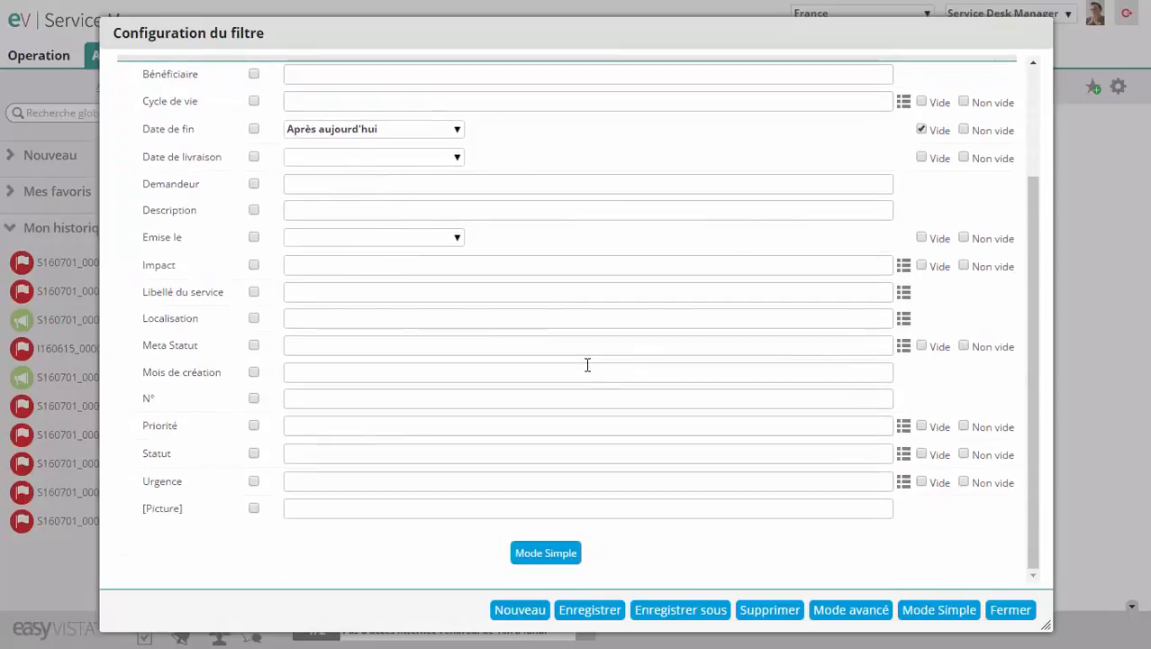
{"action": "left_click", "coordinate": [1011, 610]}
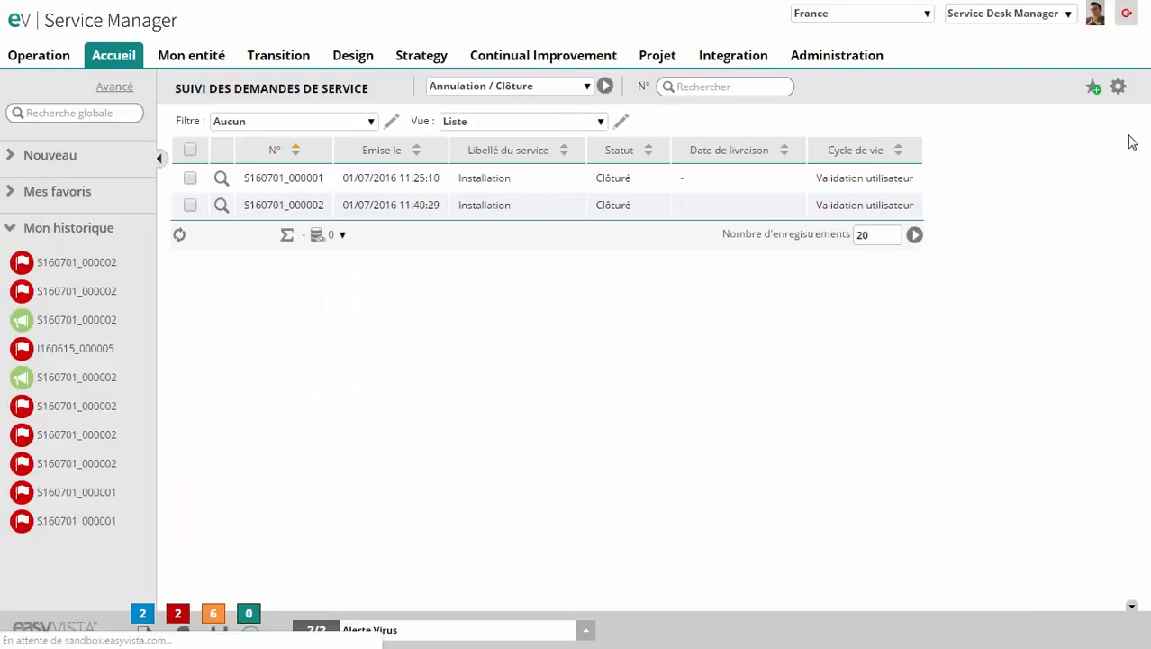
Open the tracking grid's field list for editing, check that it includes the "Cycle de vie" field, and save it
{"action": "left_click", "coordinate": [1123, 90]}
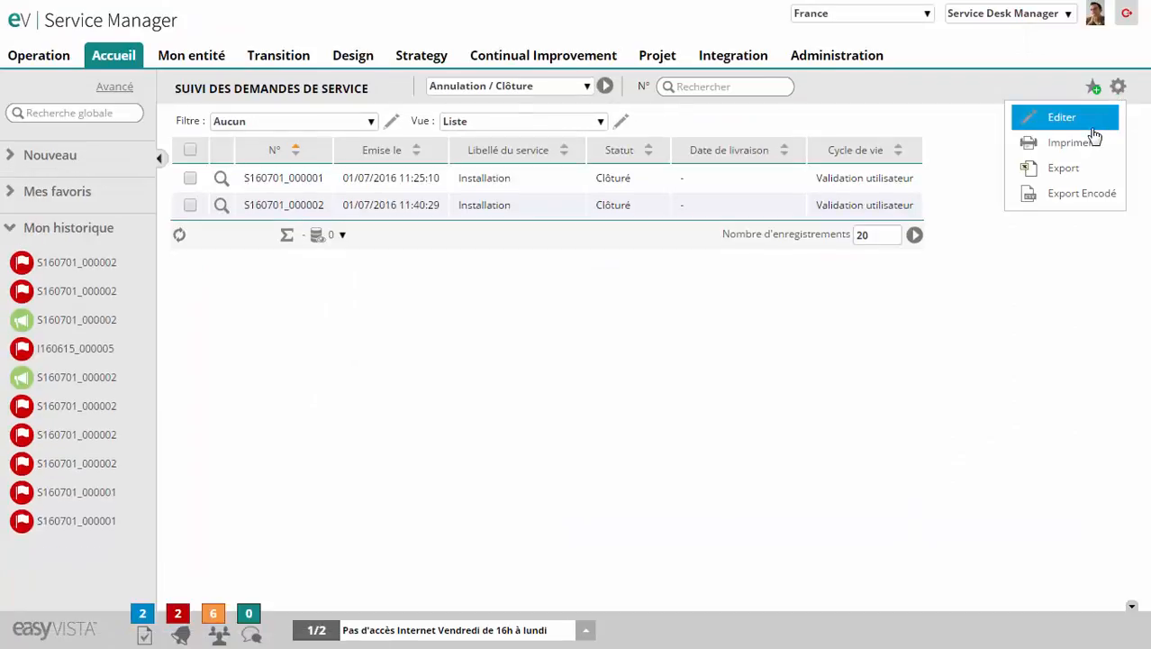
{"action": "left_click", "coordinate": [1088, 119]}
{"action": "scroll", "coordinate": [602, 360], "scroll_direction": "down", "scroll_amount": 3}
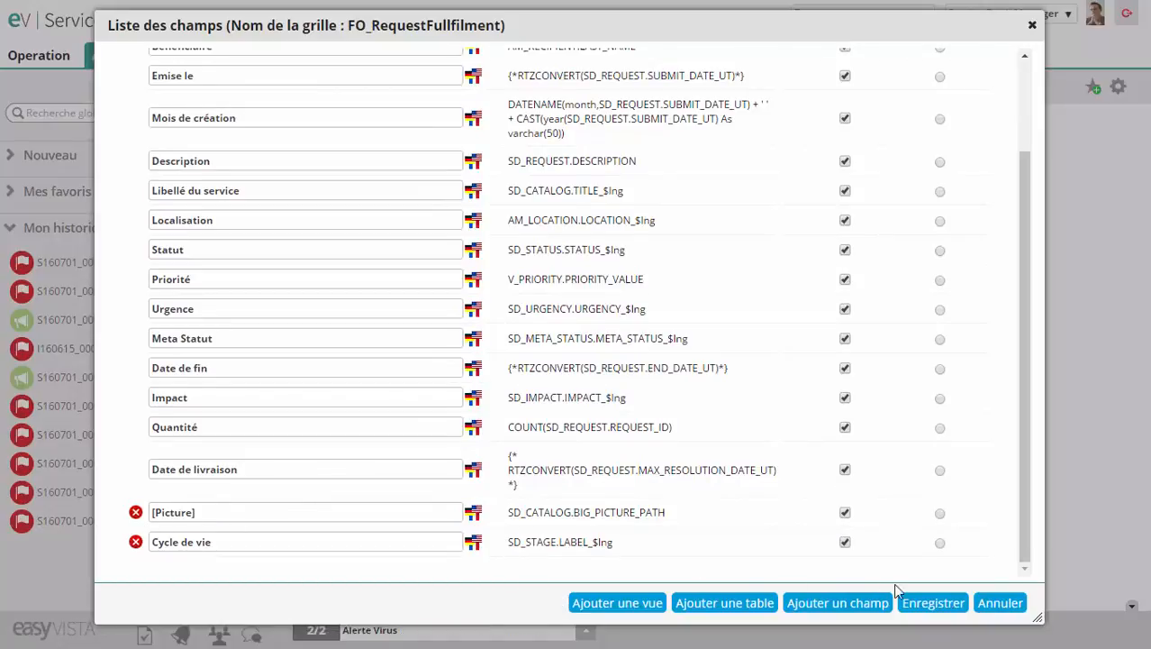
{"action": "left_click", "coordinate": [946, 613]}
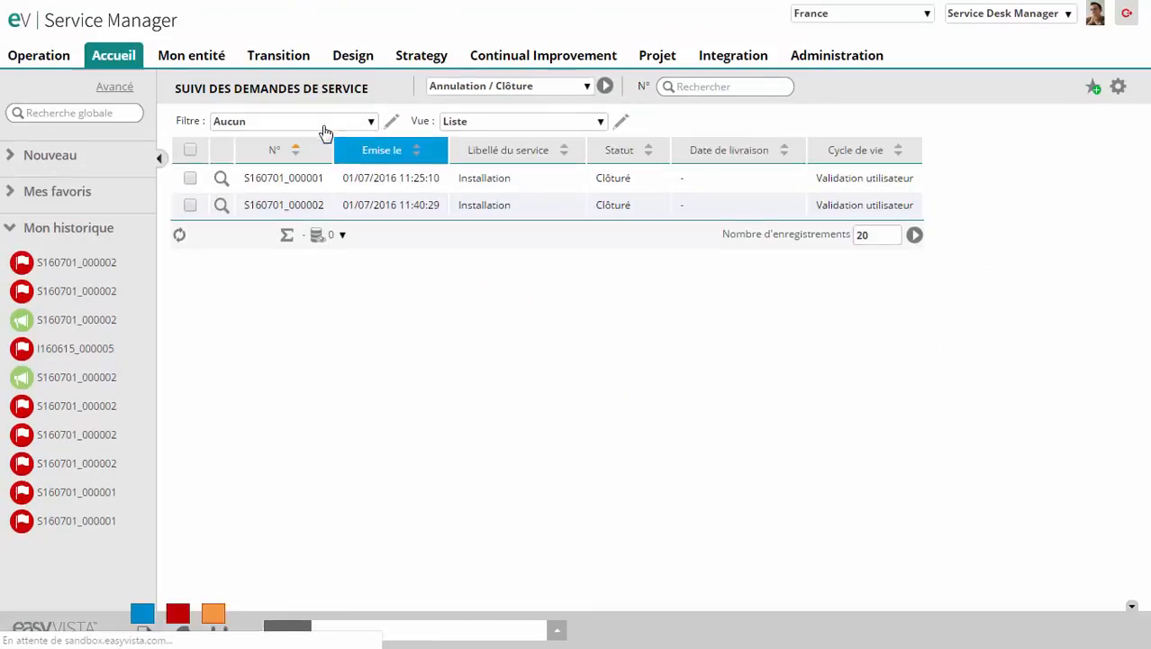
In the tracking list's filter configuration, set the "Cycle de vie" condition equal to "Traitement Logistique"
{"action": "left_click", "coordinate": [390, 122]}
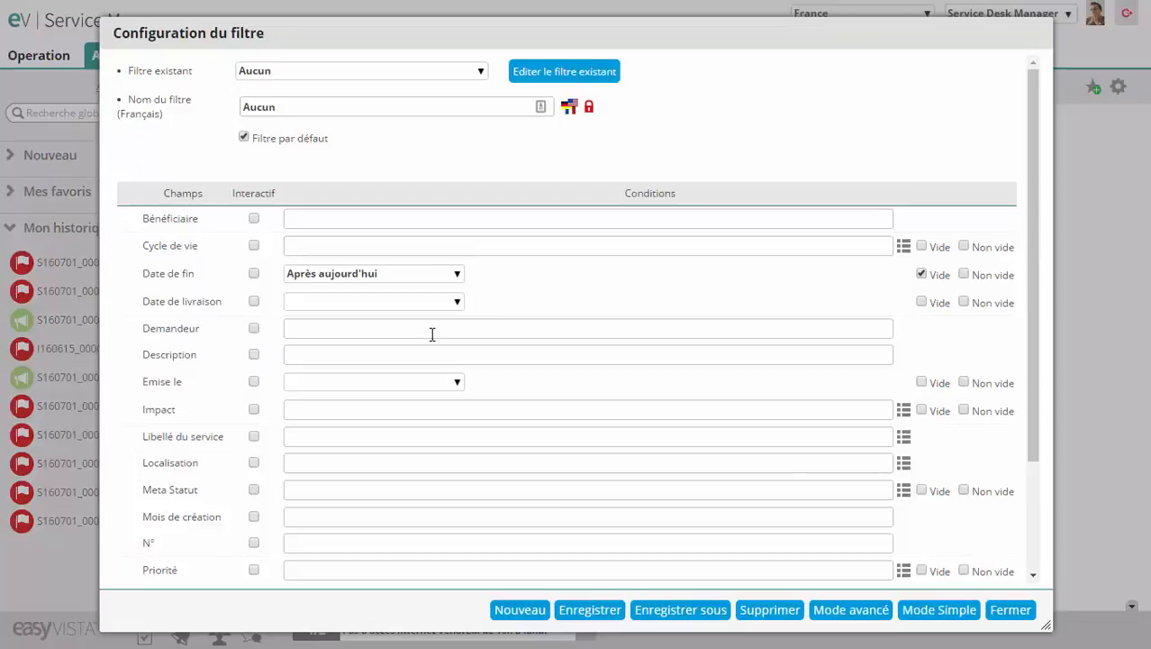
{"action": "left_click", "coordinate": [904, 246]}
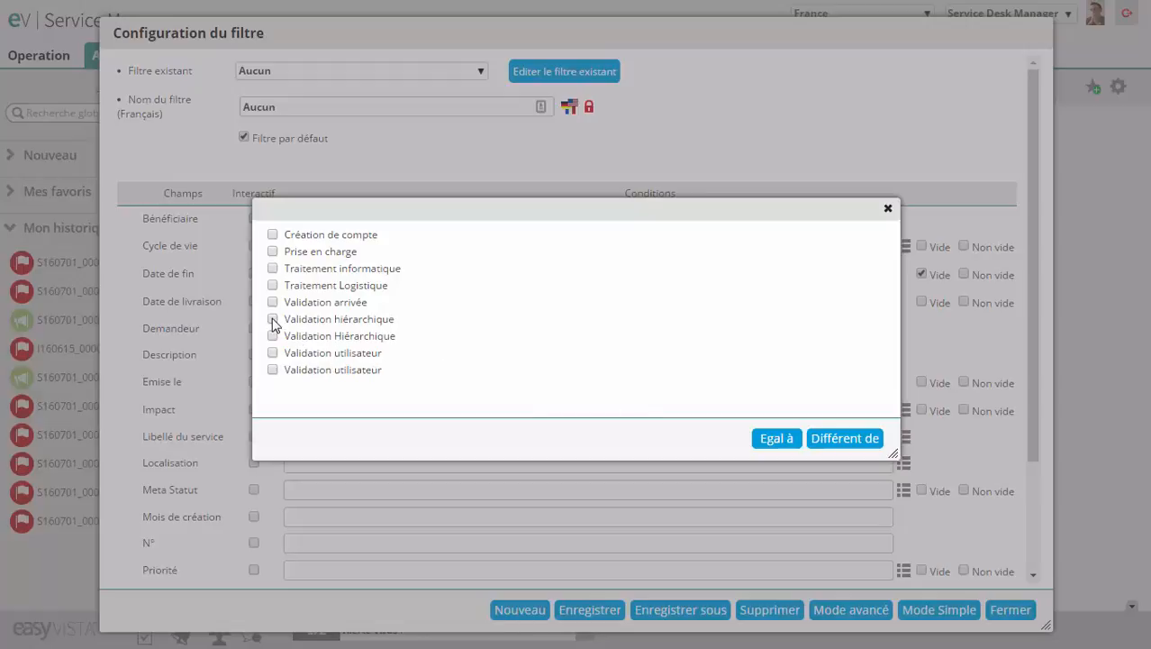
{"action": "left_click", "coordinate": [273, 286]}
{"action": "left_click", "coordinate": [767, 439]}
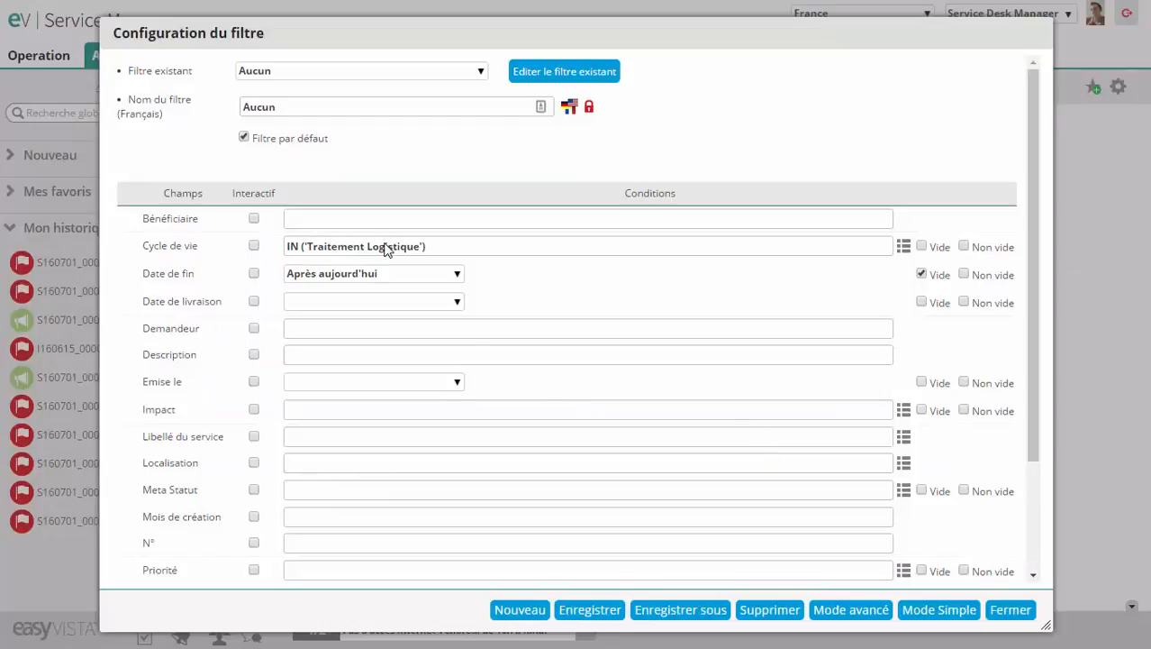
Clear the "Cycle de vie" filter condition and close the filter configuration without saving
{"action": "left_click_drag", "start_coordinate": [455, 252], "coordinate": [277, 257]}
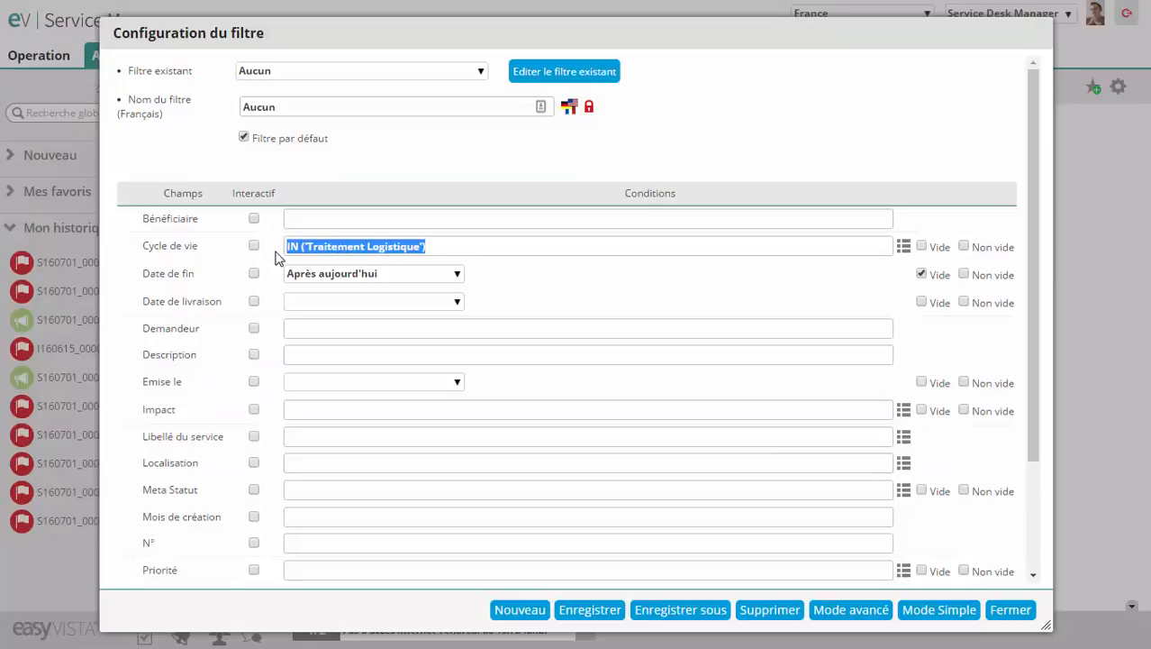
{"action": "left_click", "coordinate": [903, 246]}
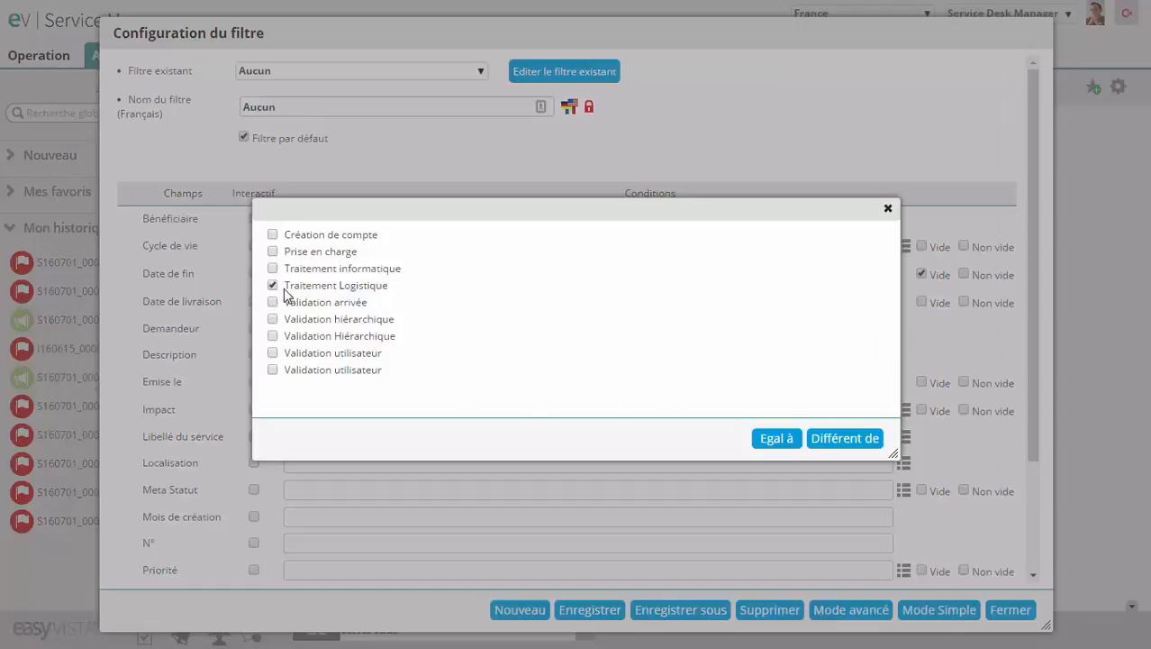
{"action": "left_click", "coordinate": [777, 440]}
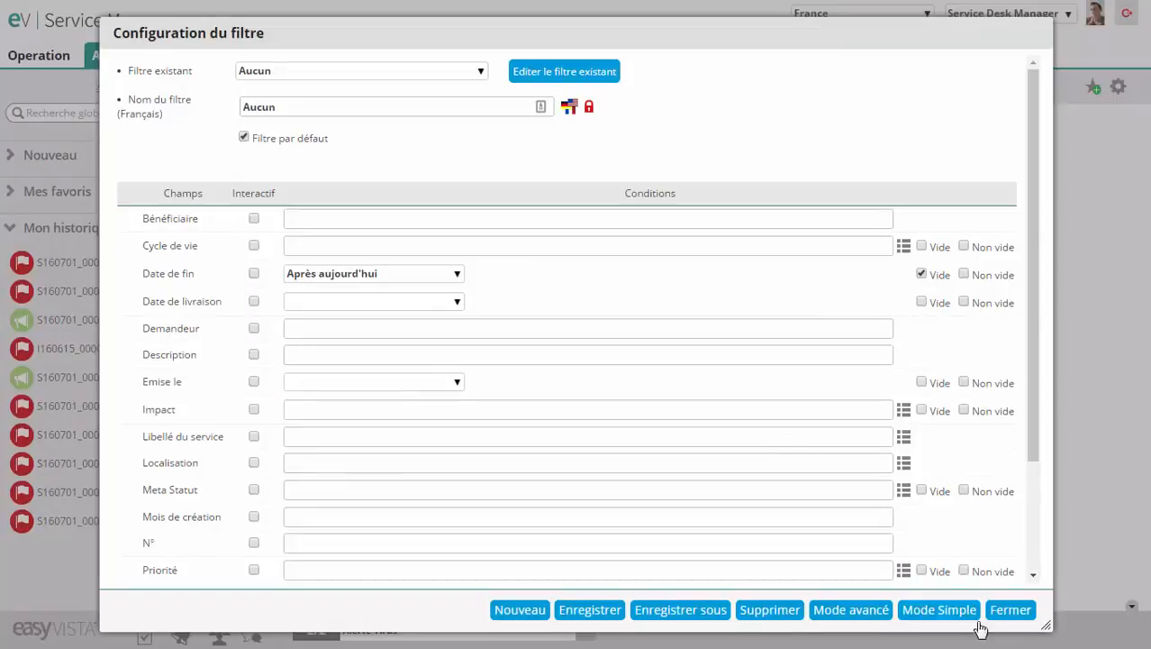
{"action": "left_click", "coordinate": [1011, 610]}
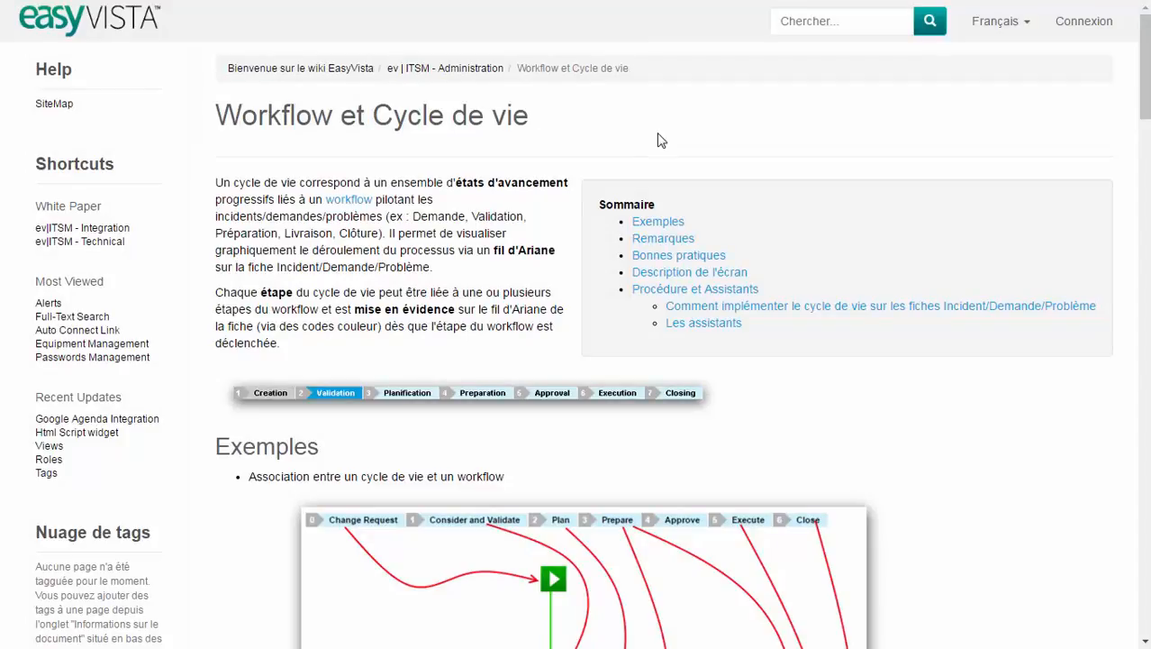
Read through the EasyVista wiki page "Workflow et Cycle de vie", covering its examples, remarks, best practices and implementation procedure
{"action": "scroll", "coordinate": [763, 213], "scroll_direction": "down", "scroll_amount": 8}
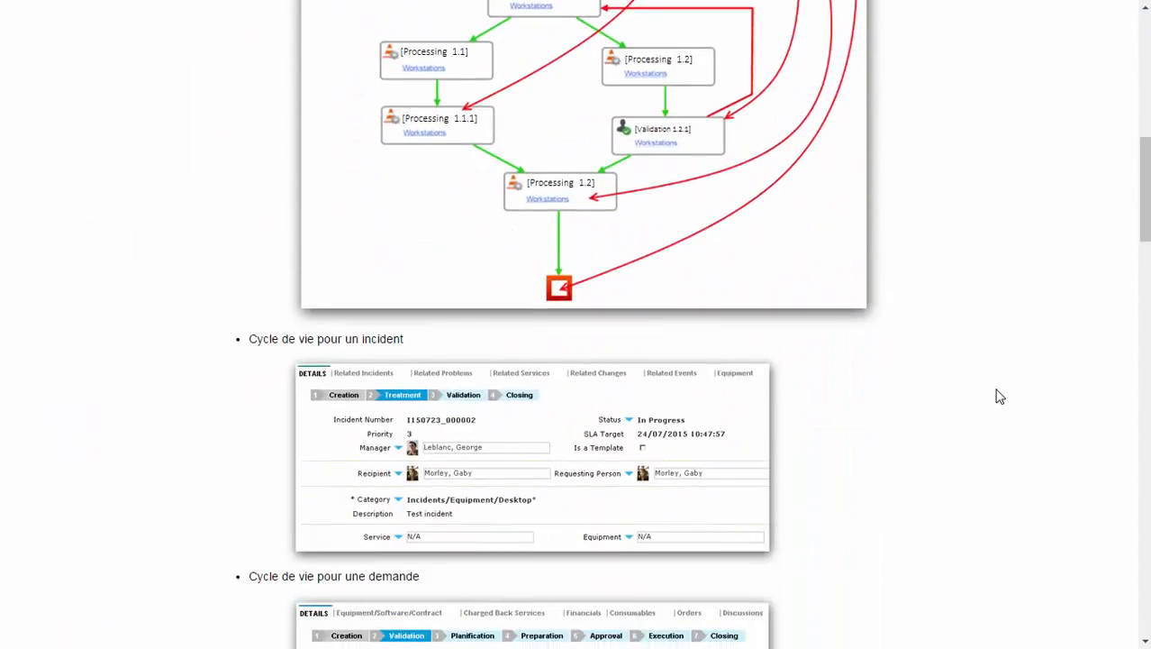
{"action": "scroll", "coordinate": [1000, 396], "scroll_direction": "down", "scroll_amount": 3}
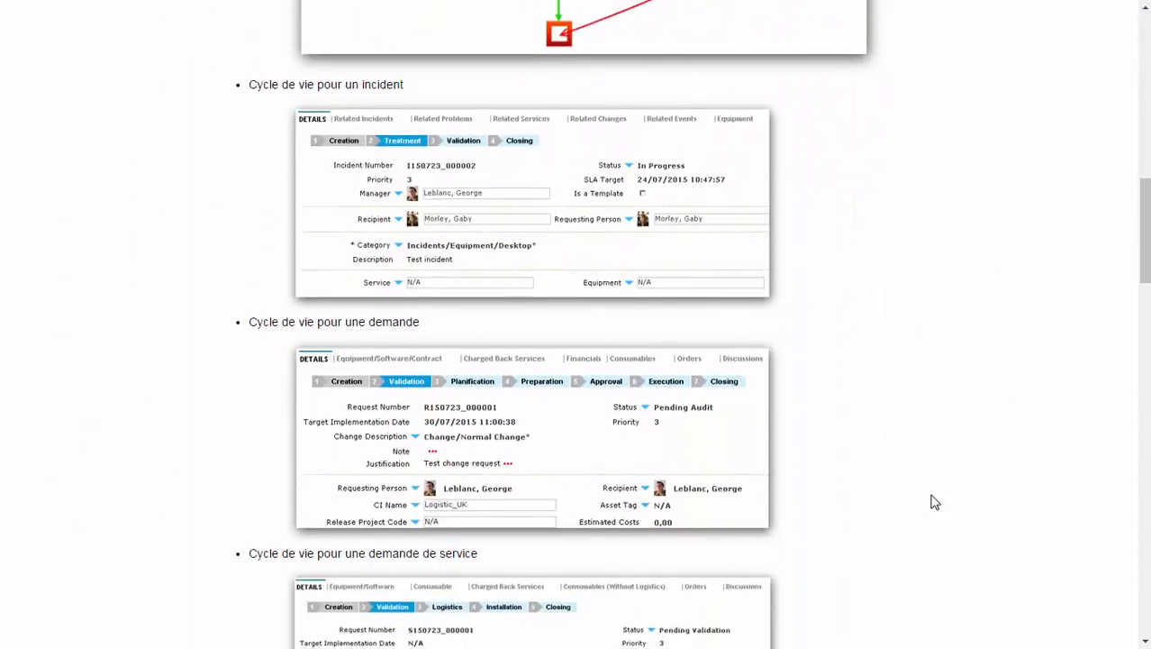
{"action": "scroll", "coordinate": [934, 502], "scroll_direction": "down", "scroll_amount": 11}
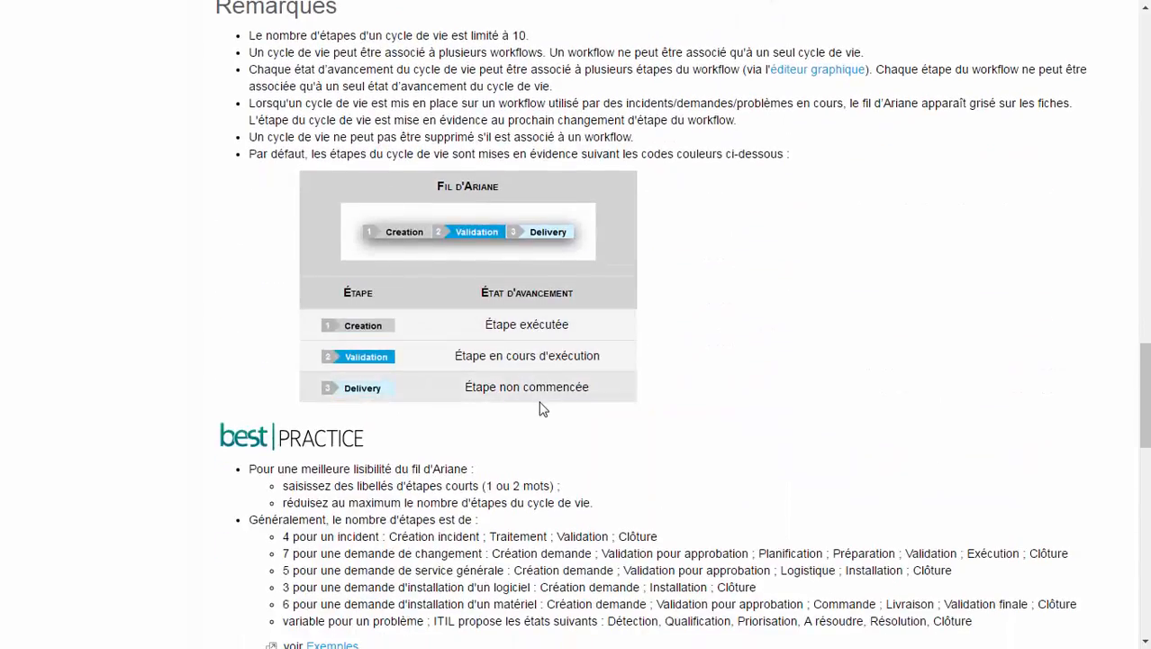
{"action": "scroll", "coordinate": [879, 399], "scroll_direction": "down", "scroll_amount": 4}
{"action": "scroll", "coordinate": [479, 261], "scroll_direction": "down", "scroll_amount": 9}
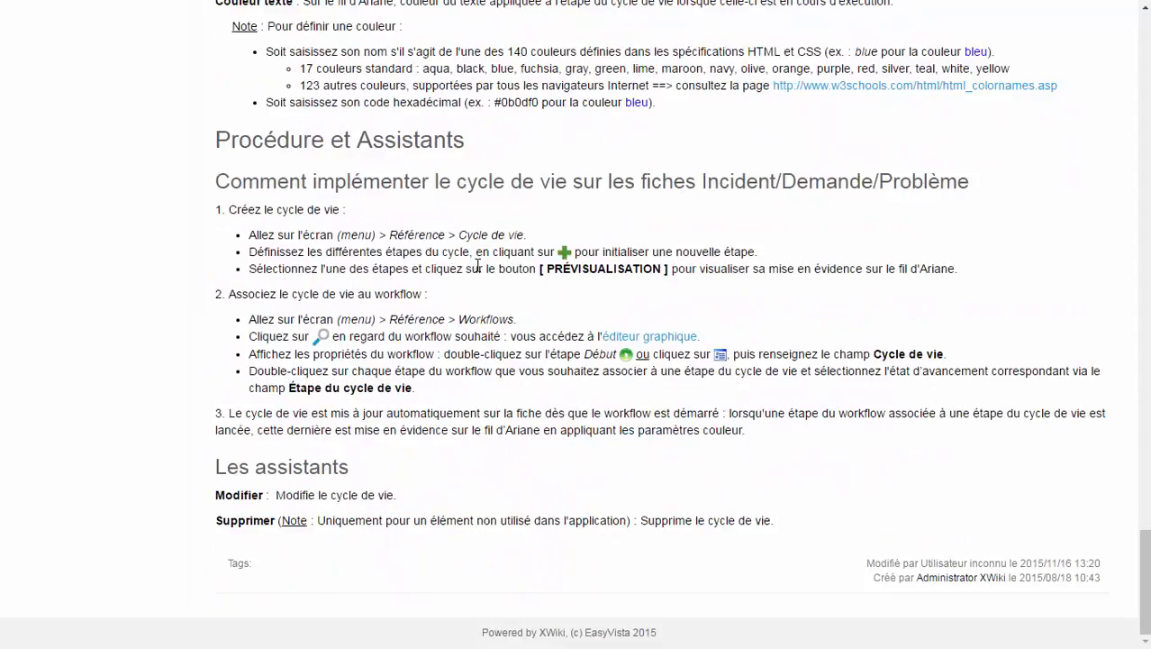
{"action": "scroll", "coordinate": [478, 267], "scroll_direction": "up", "scroll_amount": 20}
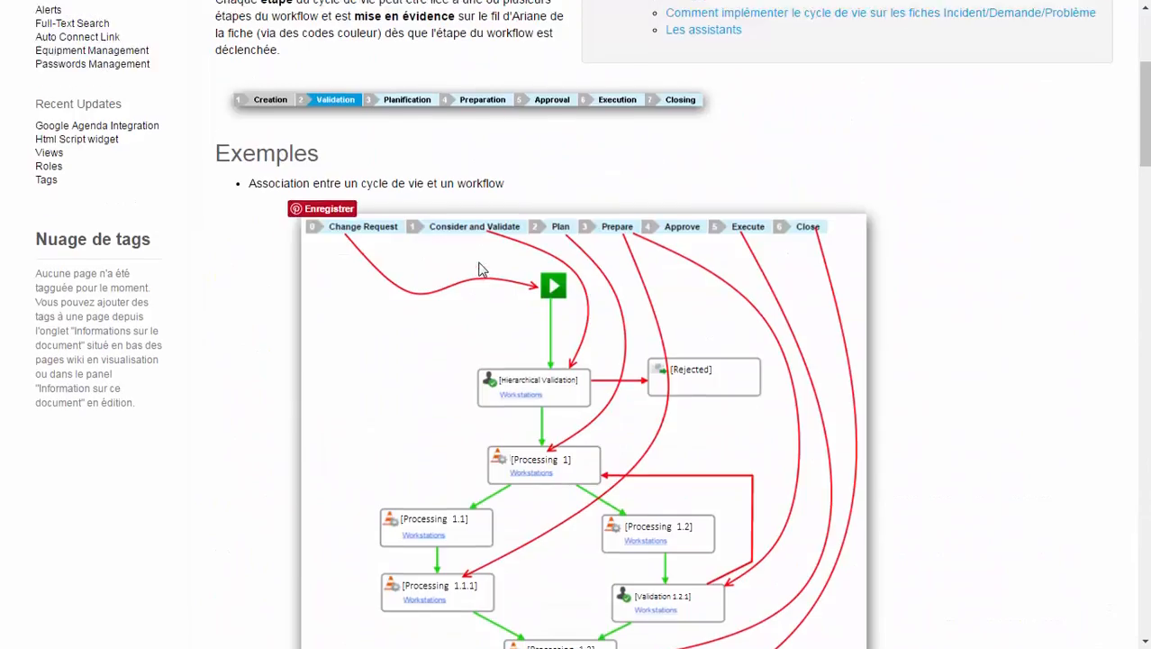
{"action": "scroll", "coordinate": [478, 267], "scroll_direction": "up", "scroll_amount": 3}
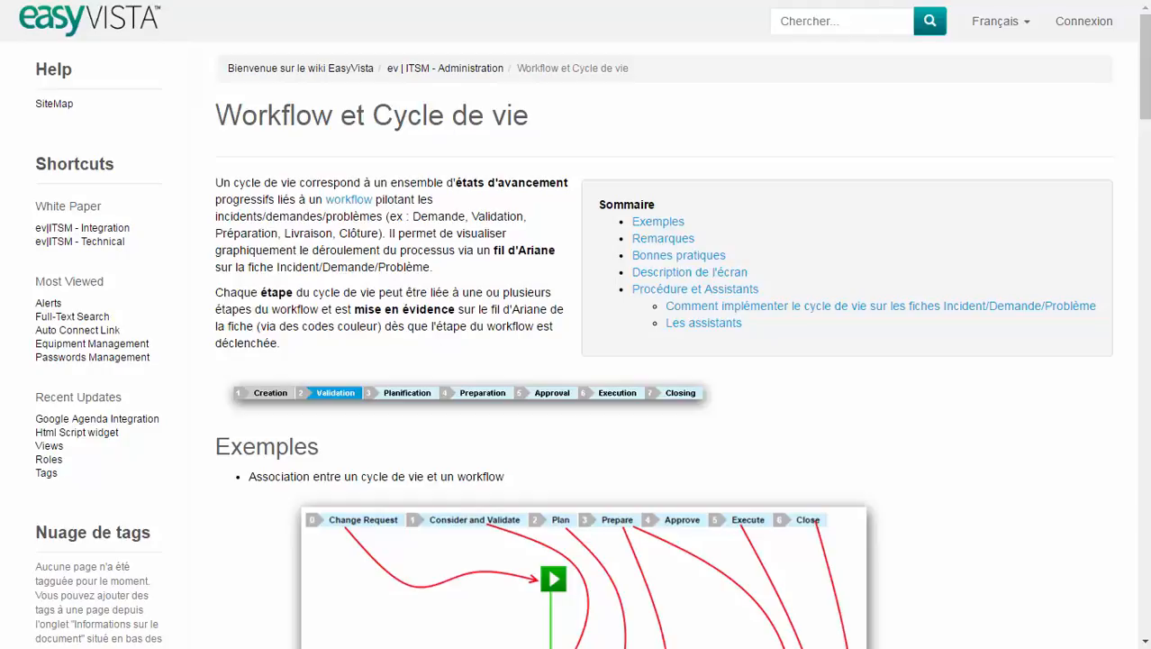